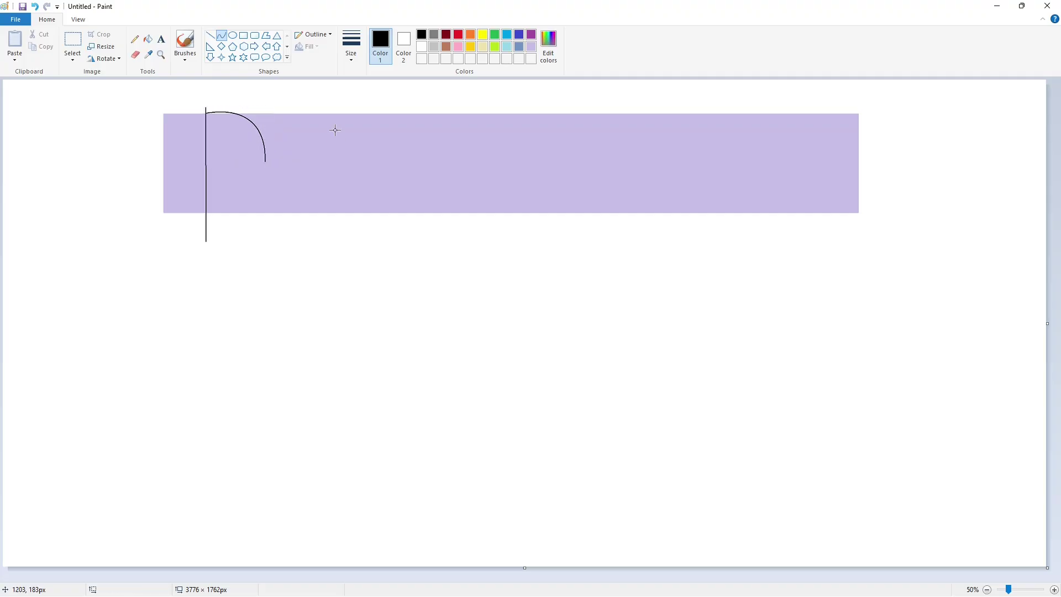
- Copy the upper D curve with part of its vertical line, paste it, and fill the copy's background white
{"action": "left_click", "coordinate": [1054, 590]}
{"action": "left_click", "coordinate": [73, 41]}
{"action": "left_click_drag", "start_coordinate": [385, 119], "coordinate": [565, 276]}
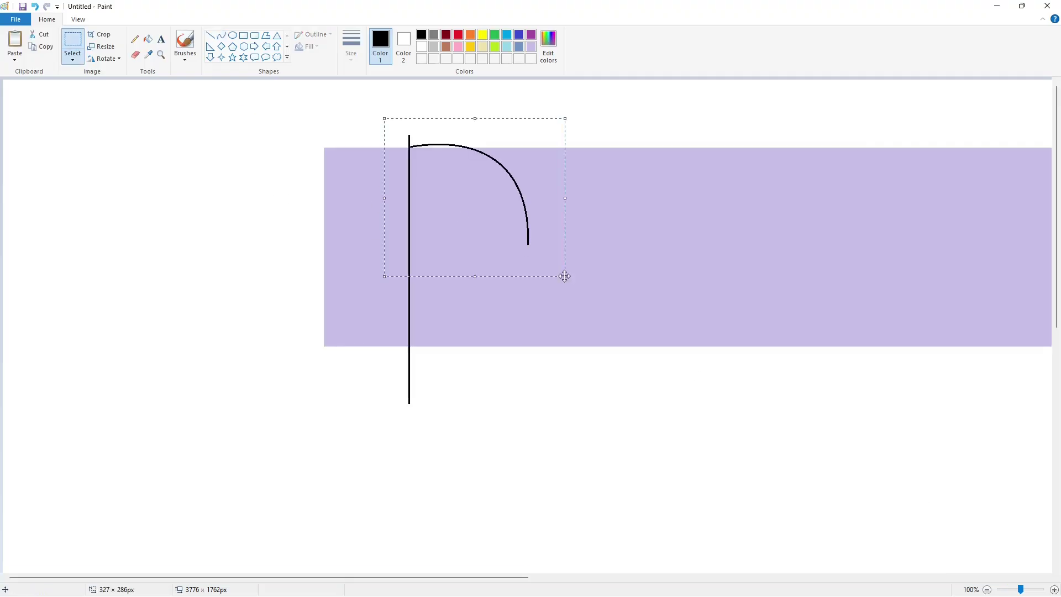
{"action": "key", "text": "ctrl+c"}
{"action": "key", "text": "ctrl+v"}
{"action": "left_click", "coordinate": [148, 40]}
{"action": "left_click", "coordinate": [421, 47]}
{"action": "left_click", "coordinate": [78, 179]}
{"action": "left_click", "coordinate": [15, 177]}
- Turn on transparent selection and flip the white-background copy of the D's curve vertically
{"action": "left_click", "coordinate": [73, 41]}
{"action": "left_click_drag", "start_coordinate": [286, 320], "coordinate": [3, 80]}
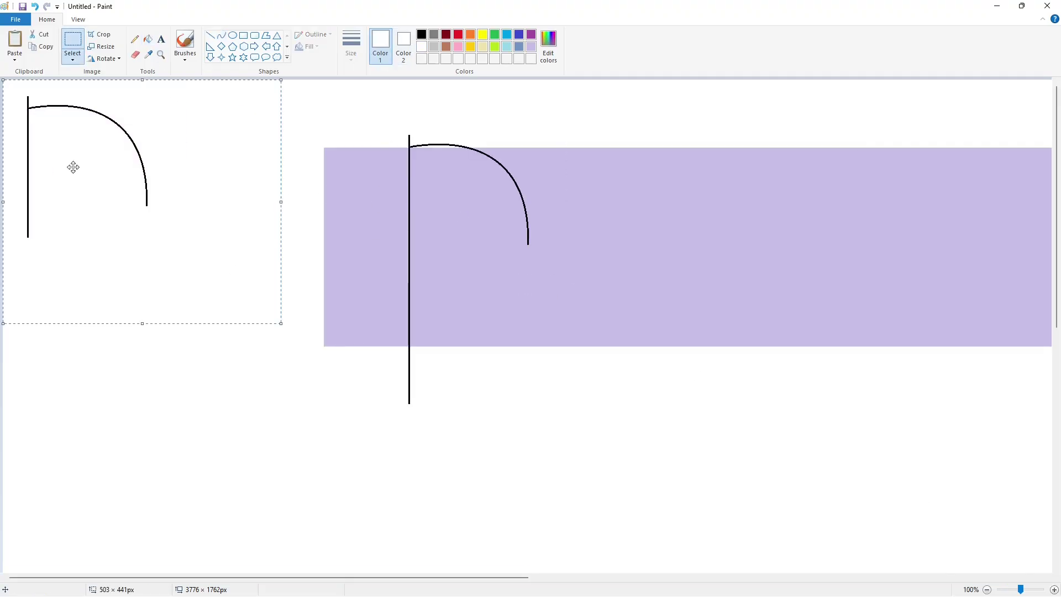
{"action": "left_click", "coordinate": [105, 58]}
{"action": "left_click", "coordinate": [111, 108]}
{"action": "left_click", "coordinate": [72, 59]}
{"action": "left_click", "coordinate": [111, 159]}
- Try the flipped curve as the lower half of the D, and undo the placement
{"action": "left_click_drag", "start_coordinate": [108, 243], "coordinate": [479, 292]}
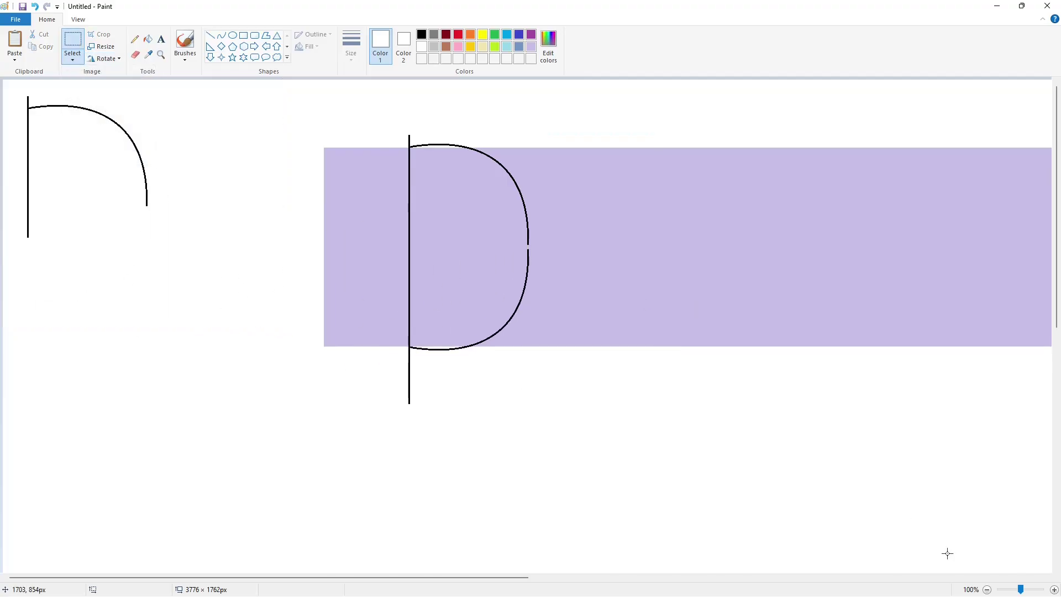
{"action": "left_click", "coordinate": [986, 590]}
{"action": "left_click", "coordinate": [1054, 589]}
{"action": "key", "text": "ctrl+z"}
- Duplicate the white-background curve, flip it vertically, and align it under the upper curve as the D's lower half
{"action": "left_click_drag", "start_coordinate": [280, 323], "coordinate": [3, 81]}
{"action": "key", "text": "ctrl+c"}
{"action": "key", "text": "ctrl+v"}
{"action": "left_click", "coordinate": [107, 59]}
{"action": "left_click", "coordinate": [113, 109]}
{"action": "left_click_drag", "start_coordinate": [133, 179], "coordinate": [514, 229]}
{"action": "scroll", "coordinate": [942, 555], "scroll_direction": "down", "scroll_amount": 1}
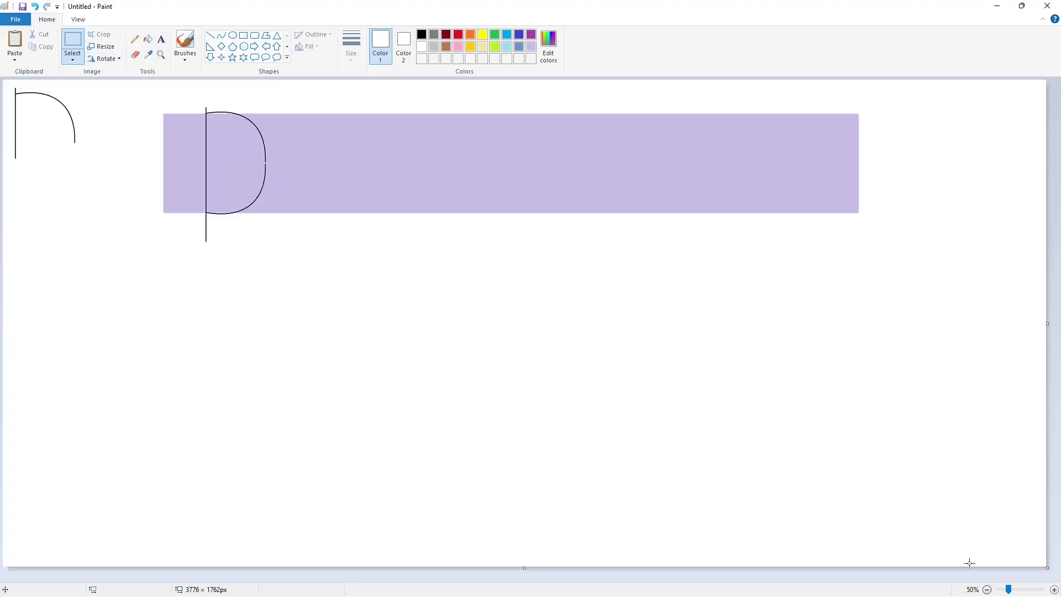
- Draw a black vertical line about 34 px long to close the gap between the D's two outer curves
{"action": "scroll", "coordinate": [289, 187], "scroll_direction": "up", "scroll_amount": 1}
{"action": "left_click", "coordinate": [210, 34]}
{"action": "left_click", "coordinate": [421, 34]}
{"action": "left_click_drag", "start_coordinate": [522, 234], "coordinate": [522, 253]}
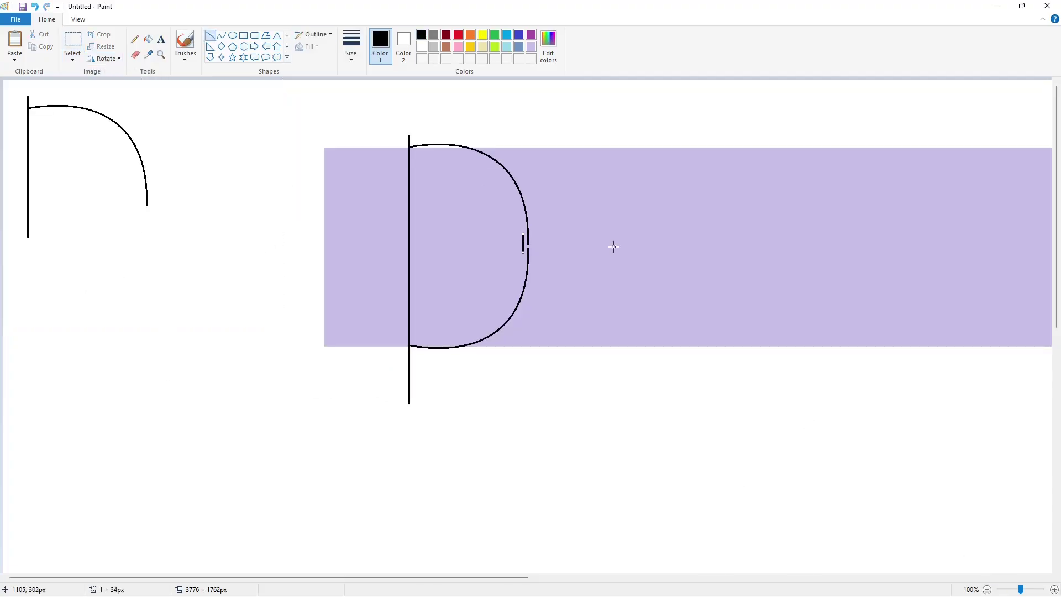
- Try filling the D's interior with white and black, and undo the fills
{"action": "left_click", "coordinate": [148, 39]}
{"action": "left_click", "coordinate": [421, 46]}
{"action": "left_click", "coordinate": [445, 183]}
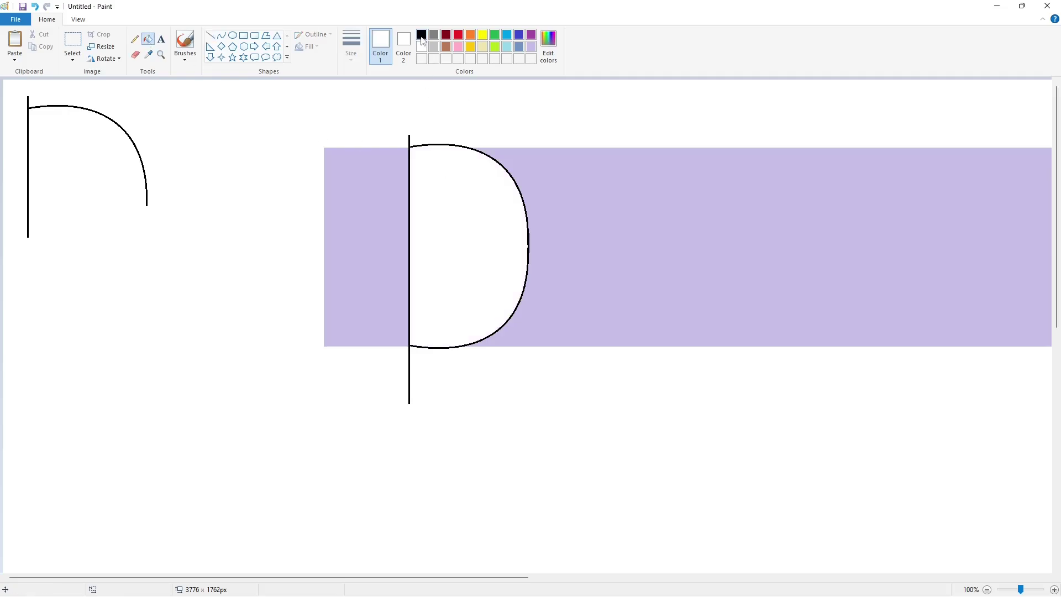
{"action": "left_click", "coordinate": [421, 36]}
{"action": "left_click", "coordinate": [424, 205]}
{"action": "left_click", "coordinate": [421, 48]}
{"action": "key", "text": "ctrl+z"}
{"action": "key", "text": "ctrl+z"}
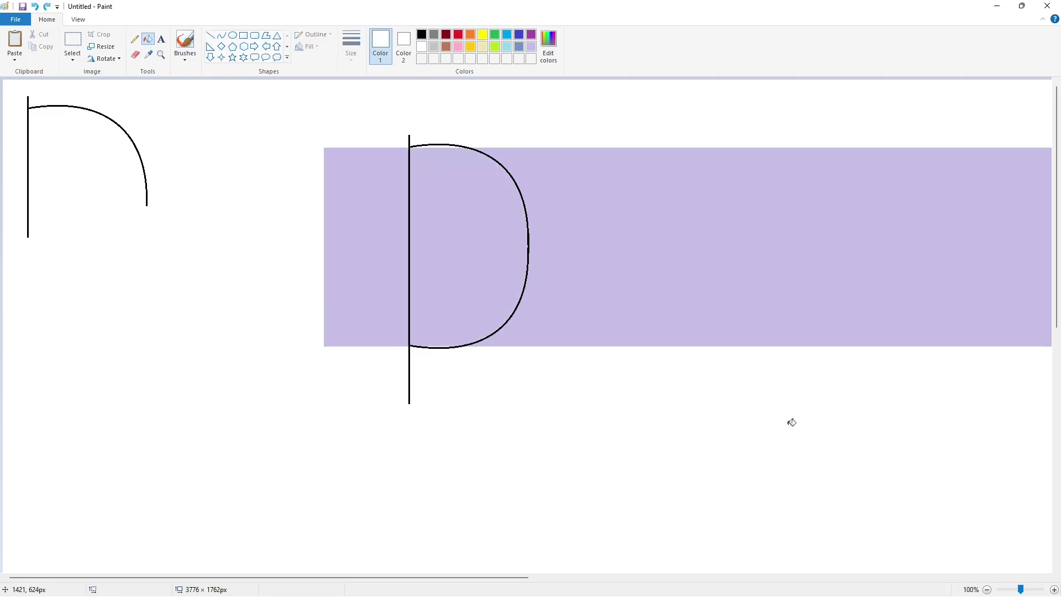
- Draw a black vertical line about 283 px long inside the D and curve the counter's upper half from it, about 75 × 97 px
{"action": "scroll", "coordinate": [792, 422], "scroll_direction": "down", "scroll_amount": 1}
{"action": "left_click", "coordinate": [210, 36]}
{"action": "left_click", "coordinate": [421, 34]}
{"action": "left_click_drag", "start_coordinate": [225, 124], "coordinate": [224, 201]}
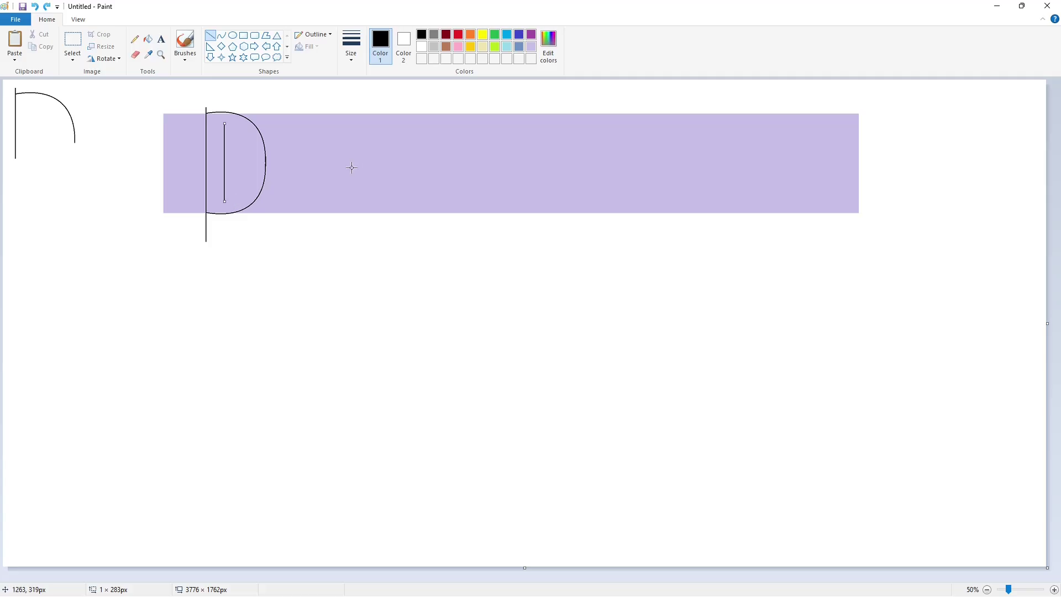
{"action": "left_click", "coordinate": [221, 35]}
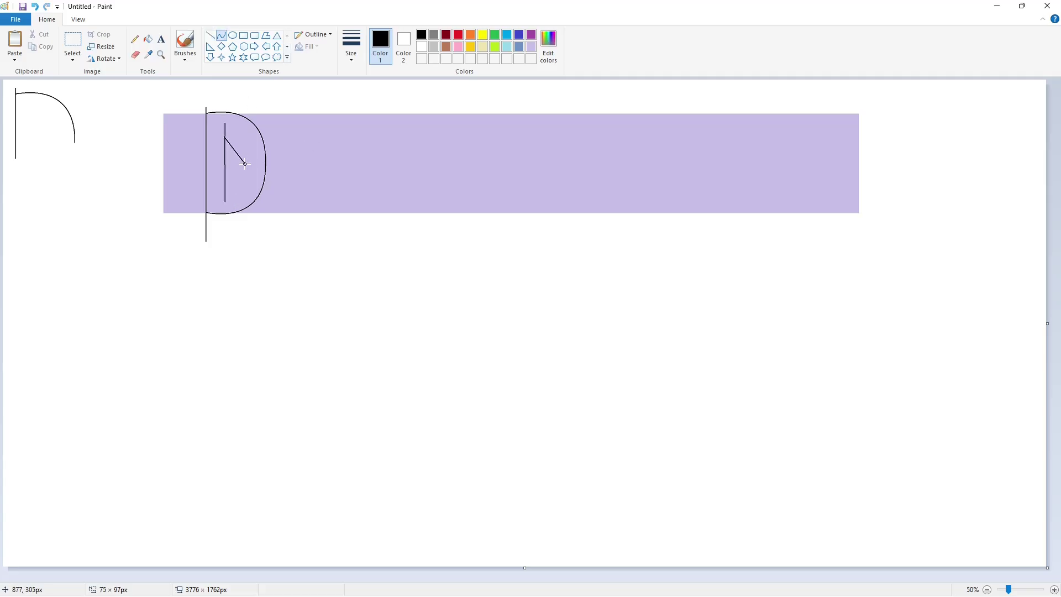
{"action": "left_click_drag", "start_coordinate": [244, 163], "coordinate": [243, 133]}
- Copy the D's inner curve with its line, paste it in the blank area, and fill the copy's background white
{"action": "left_click", "coordinate": [1054, 589]}
{"action": "left_click", "coordinate": [73, 40]}
{"action": "left_click_drag", "start_coordinate": [437, 161], "coordinate": [451, 195]}
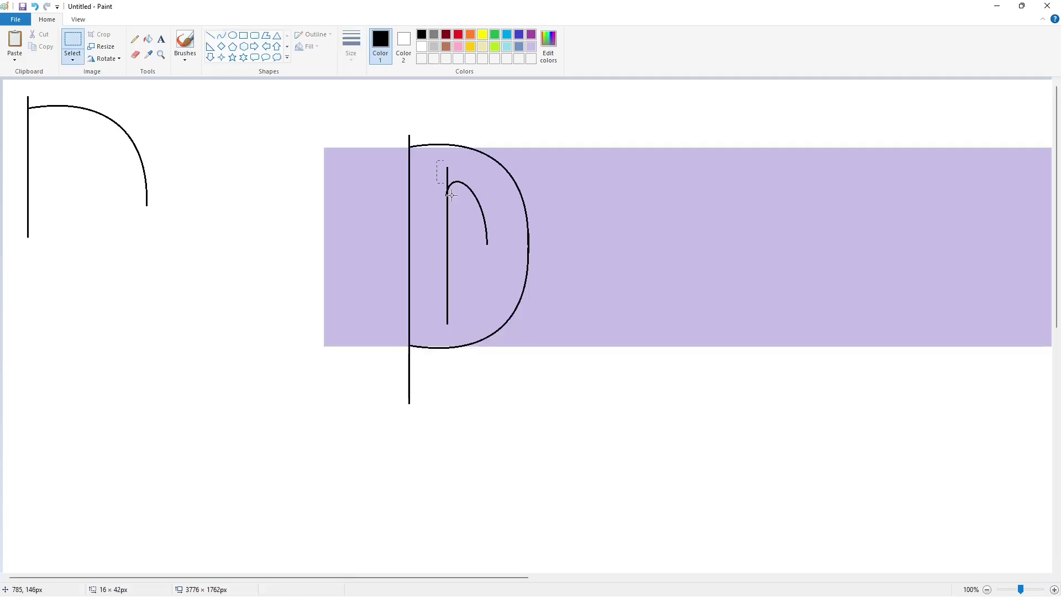
{"action": "key", "text": "ctrl+c"}
{"action": "key", "text": "ctrl+v"}
{"action": "left_click_drag", "start_coordinate": [35, 132], "coordinate": [97, 239]}
{"action": "left_click", "coordinate": [148, 39]}
{"action": "left_click", "coordinate": [422, 47]}
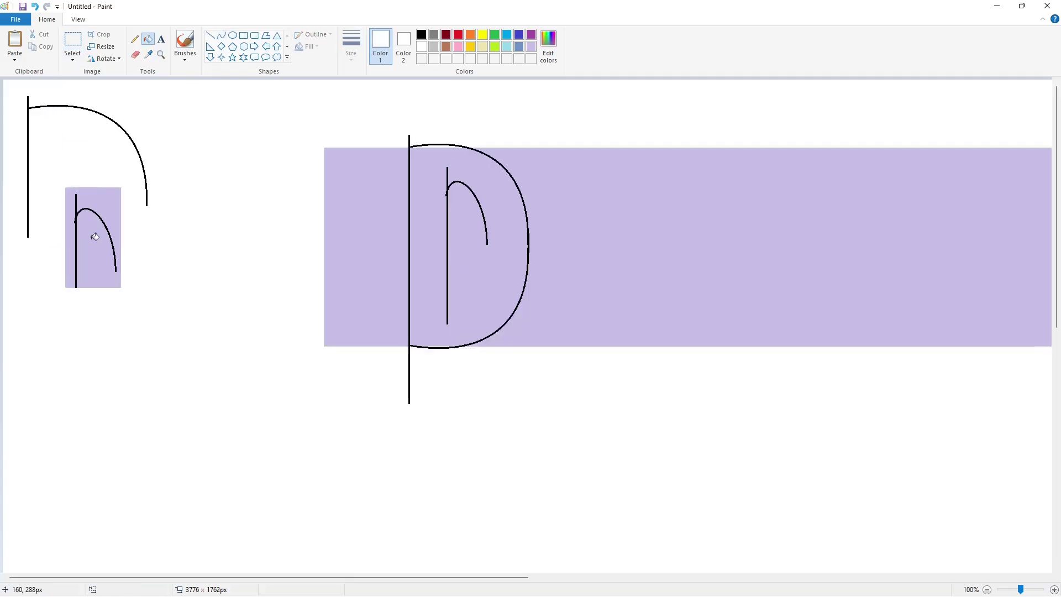
{"action": "left_click", "coordinate": [94, 236]}
- Duplicate the inner curve, flip it vertically, and align it as the lower half of the D's counter
{"action": "left_click", "coordinate": [72, 39]}
{"action": "left_click_drag", "start_coordinate": [55, 166], "coordinate": [136, 321]}
{"action": "left_click", "coordinate": [987, 589]}
{"action": "key", "text": "ctrl+c"}
{"action": "key", "text": "ctrl+v"}
{"action": "left_click", "coordinate": [104, 59]}
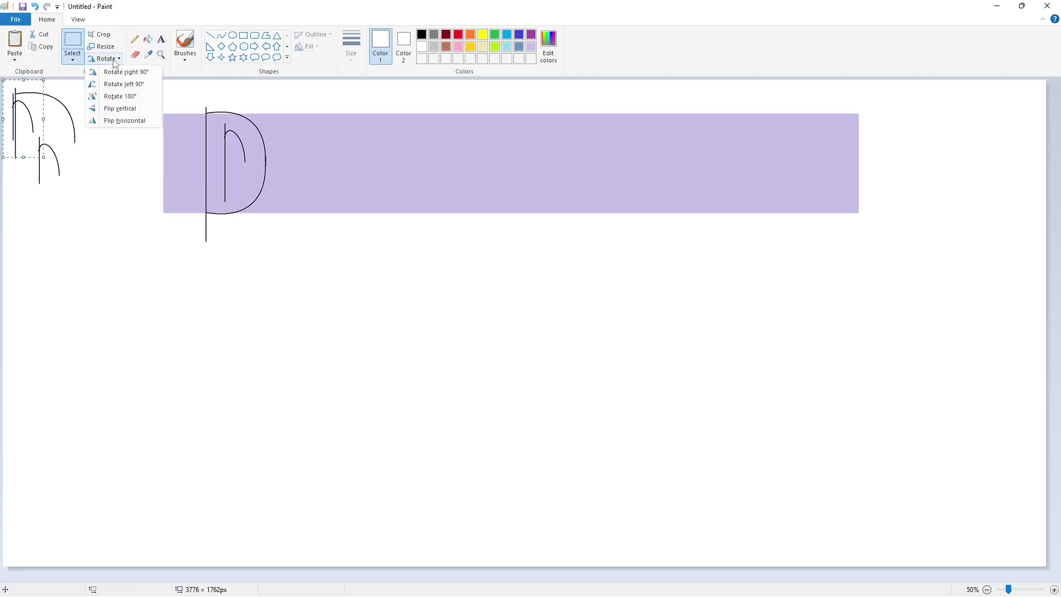
{"action": "left_click", "coordinate": [113, 109]}
{"action": "left_click_drag", "start_coordinate": [35, 118], "coordinate": [260, 180]}
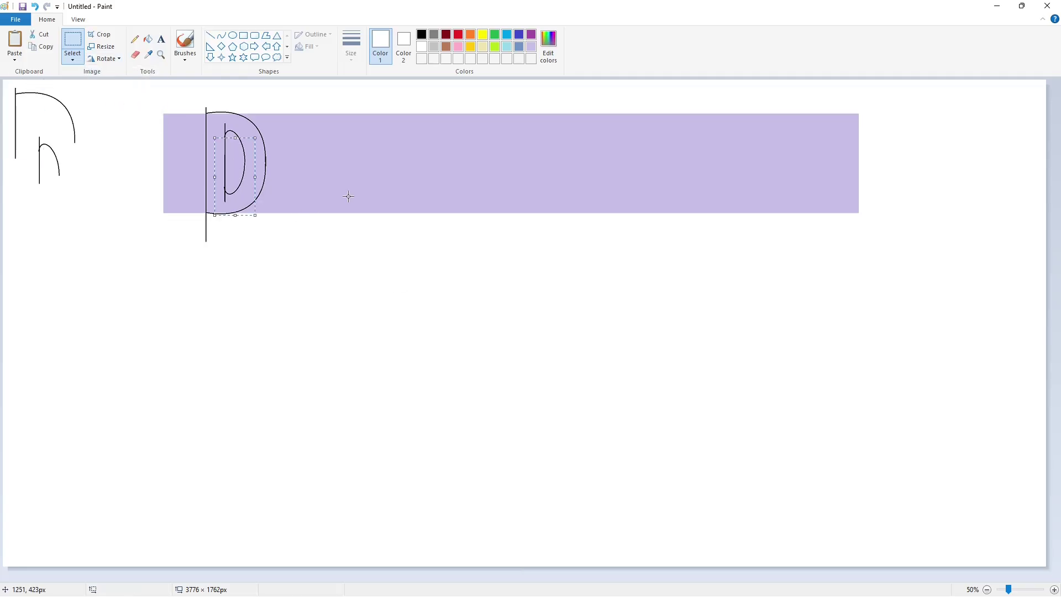
{"action": "left_click", "coordinate": [889, 470]}
- Close the gap between the two inner curves with a black vertical line about 9 px long
{"action": "left_click", "coordinate": [1054, 590]}
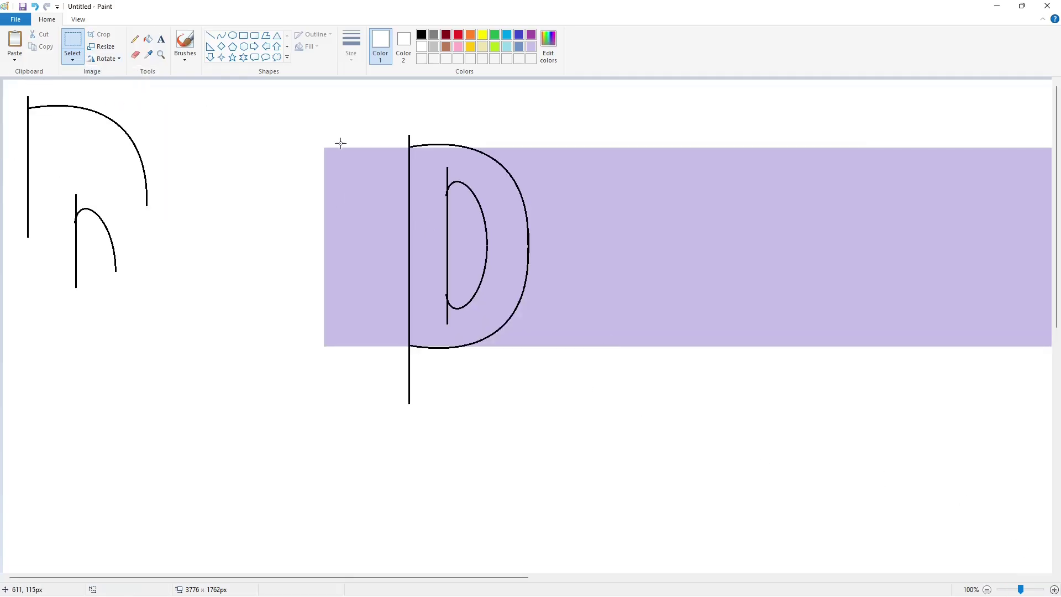
{"action": "left_click", "coordinate": [210, 35]}
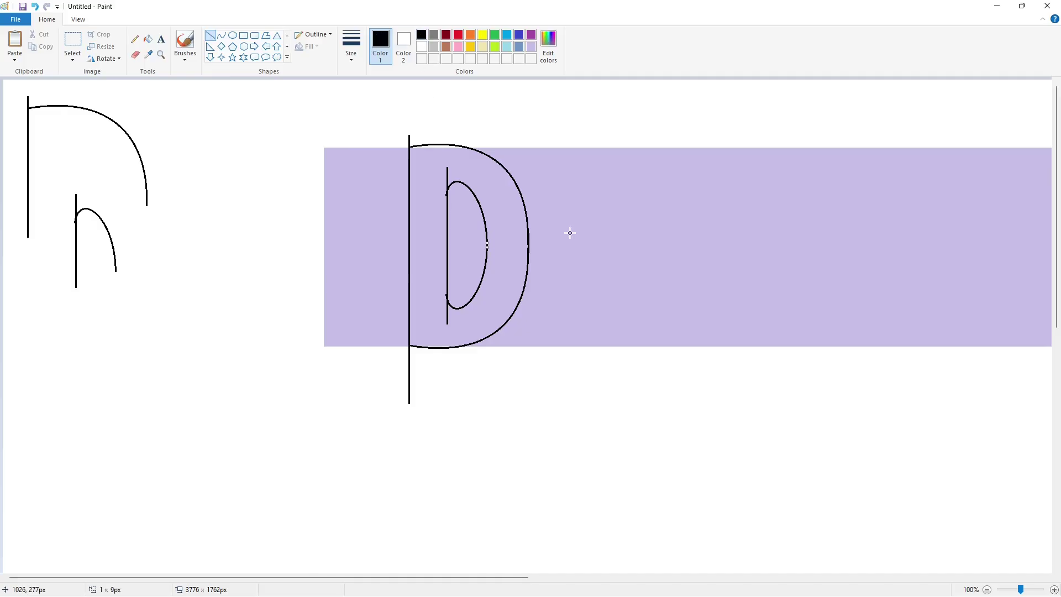
{"action": "left_click", "coordinate": [570, 233]}
- Fill the D's body black, and its counter and the lavender area beside its straight edge white
{"action": "left_click", "coordinate": [148, 39]}
{"action": "left_click", "coordinate": [421, 46]}
{"action": "left_click", "coordinate": [432, 162]}
{"action": "left_click", "coordinate": [422, 35]}
{"action": "left_click", "coordinate": [419, 195]}
{"action": "left_click", "coordinate": [422, 46]}
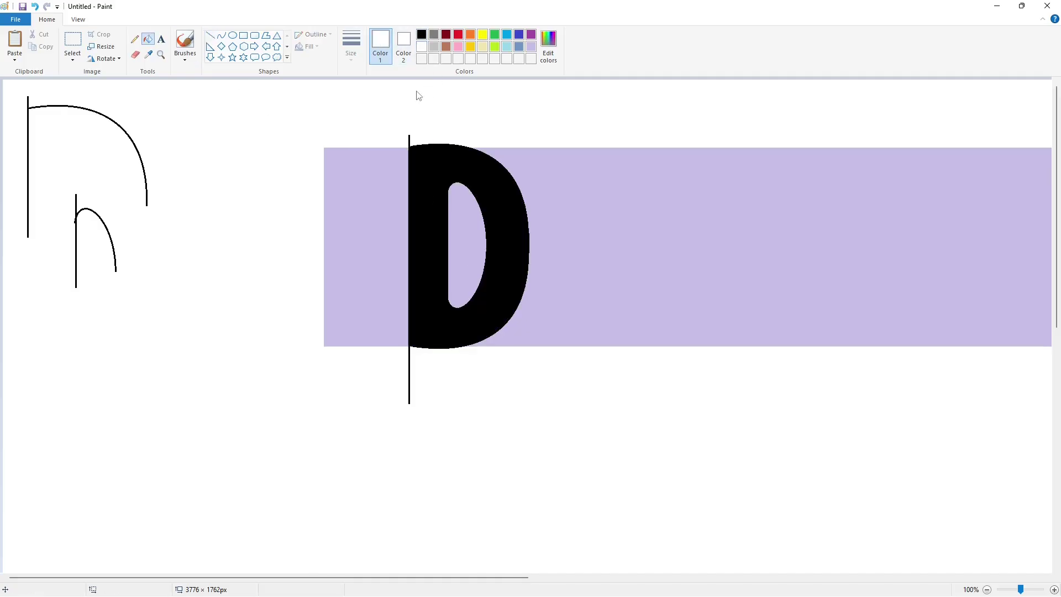
{"action": "left_click", "coordinate": [384, 212]}
{"action": "left_click", "coordinate": [459, 240]}
- Cut off the guide line above and below the D with white lines, and fill the stubs and leftover curve copies white
{"action": "left_click", "coordinate": [210, 36]}
{"action": "left_click_drag", "start_coordinate": [396, 148], "coordinate": [415, 144]}
{"action": "left_click", "coordinate": [417, 338]}
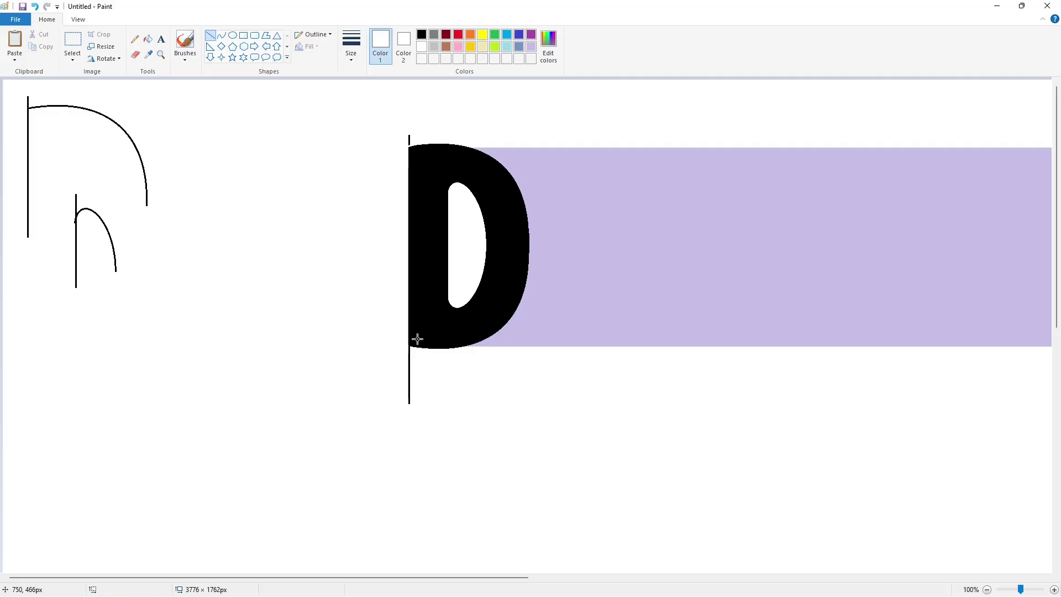
{"action": "left_click", "coordinate": [148, 38]}
{"action": "left_click", "coordinate": [408, 139]}
{"action": "left_click", "coordinate": [409, 362]}
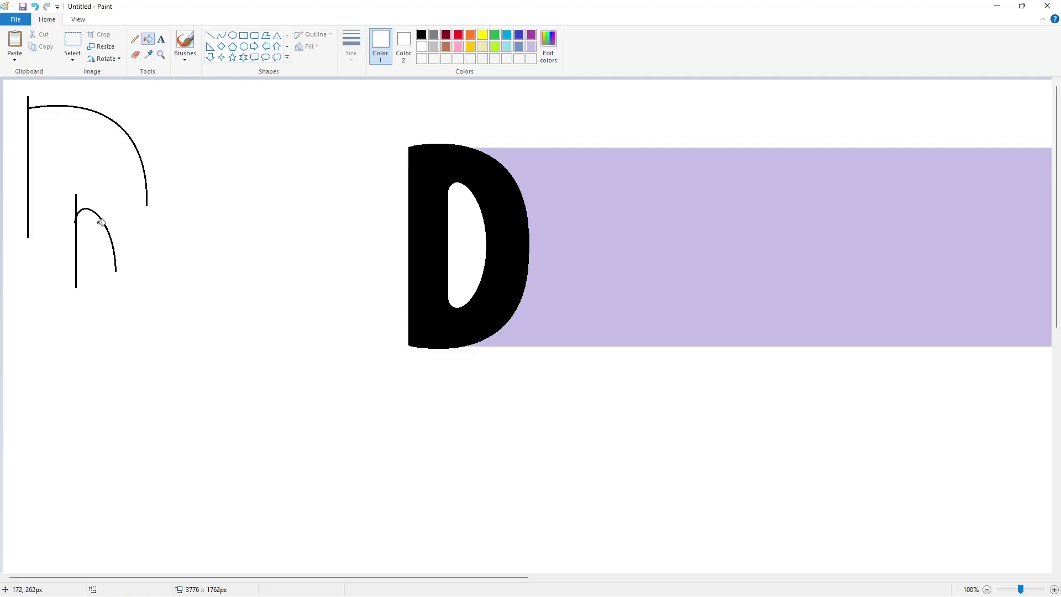
{"action": "left_click", "coordinate": [75, 216]}
{"action": "left_click", "coordinate": [29, 199]}
- Draw two black vertical guide lines after the D for the E's outer edges, the far one about 569 px long
{"action": "scroll", "coordinate": [838, 457], "scroll_direction": "down", "scroll_amount": 1}
{"action": "left_click", "coordinate": [210, 35]}
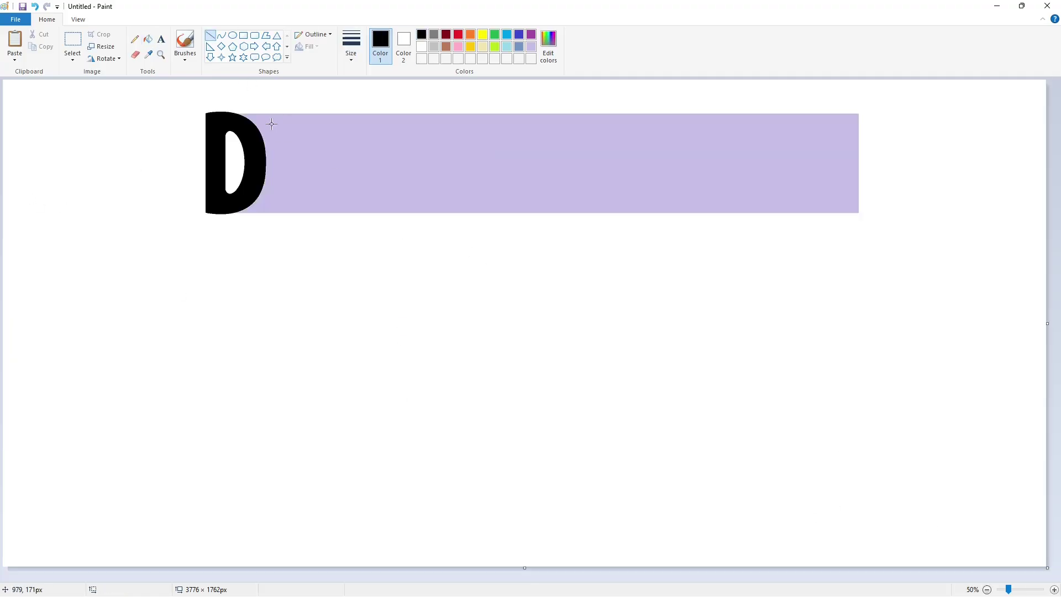
{"action": "left_click_drag", "start_coordinate": [268, 105], "coordinate": [267, 245]}
{"action": "left_click", "coordinate": [374, 241]}
{"action": "left_click_drag", "start_coordinate": [317, 106], "coordinate": [317, 265]}
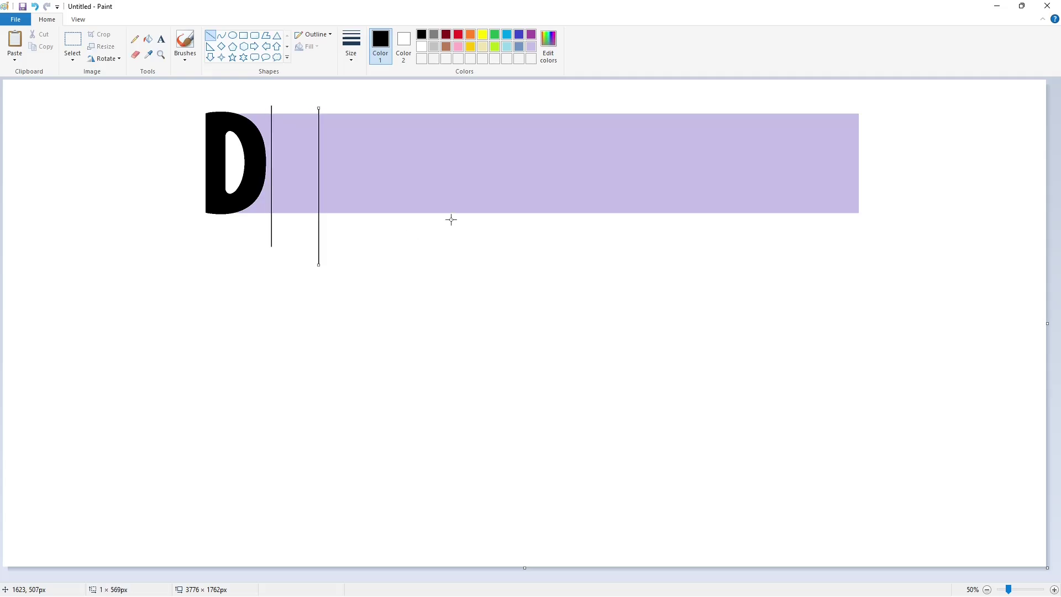
{"action": "left_click", "coordinate": [475, 239]}
{"action": "left_click_drag", "start_coordinate": [290, 123], "coordinate": [290, 201]}
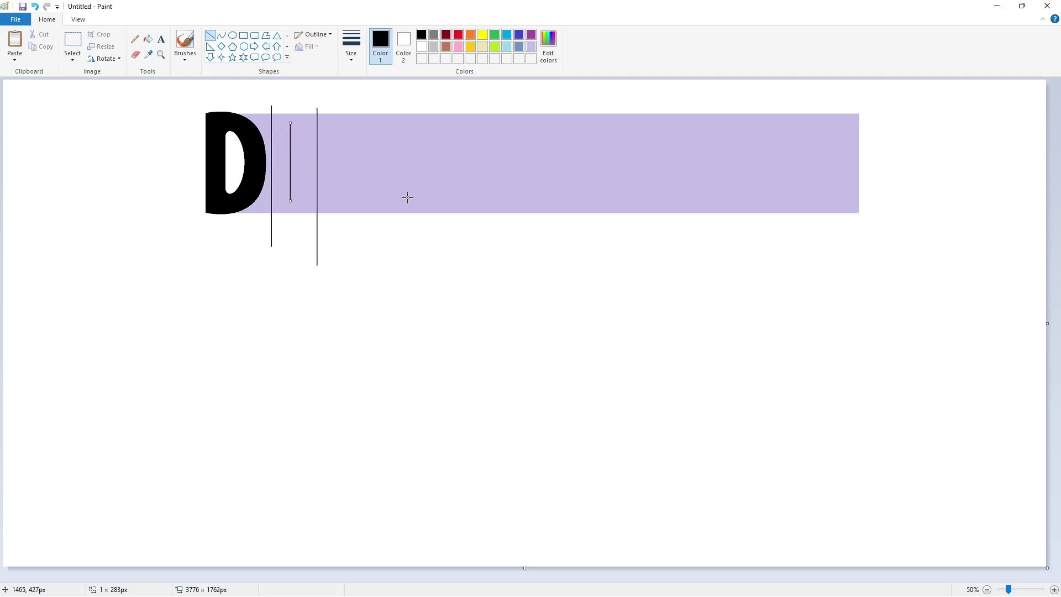
{"action": "key", "text": "ctrl+z"}
- Draw horizontal lines between the guides for the lower edge of the E's top arm and the upper edge of its bottom arm
{"action": "left_click_drag", "start_coordinate": [281, 131], "coordinate": [317, 131]}
{"action": "left_click", "coordinate": [313, 177]}
{"action": "left_click_drag", "start_coordinate": [317, 195], "coordinate": [282, 196]}
{"action": "left_click", "coordinate": [384, 189]}
- Draw a rectangle about 113 × 59 px for the E's middle arm and a vertical line for the stem's inner edge
{"action": "left_click", "coordinate": [243, 35]}
{"action": "left_click_drag", "start_coordinate": [312, 153], "coordinate": [280, 169]}
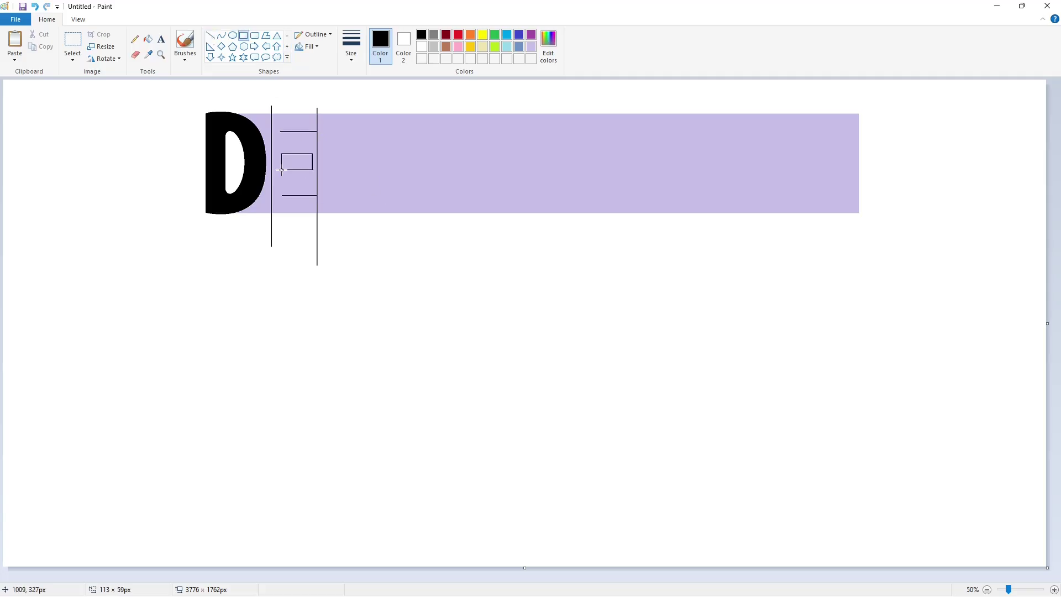
{"action": "left_click", "coordinate": [447, 179]}
{"action": "left_click", "coordinate": [210, 35]}
{"action": "left_click_drag", "start_coordinate": [289, 126], "coordinate": [289, 211]}
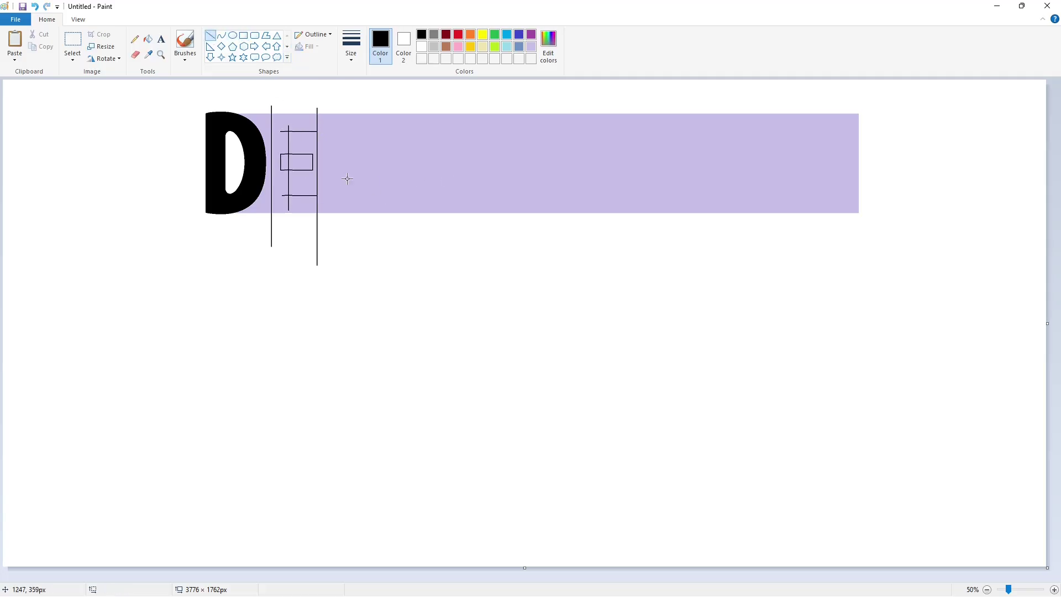
{"action": "left_click", "coordinate": [346, 177]}
- Draw black ellipses about 47 × 76 px and 44 × 87 px beside the stem in the E's upper and lower gaps
{"action": "left_click", "coordinate": [1053, 589]}
{"action": "left_click", "coordinate": [233, 35]}
{"action": "left_click_drag", "start_coordinate": [579, 186], "coordinate": [605, 227]}
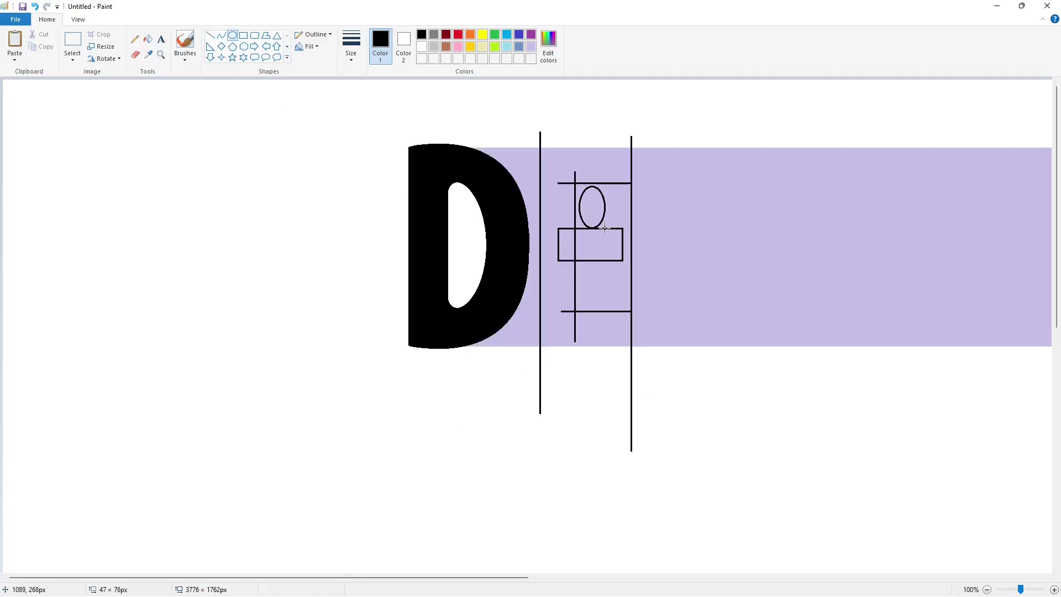
{"action": "left_click_drag", "start_coordinate": [595, 187], "coordinate": [595, 184]}
{"action": "key", "text": "Left"}
{"action": "key", "text": "Left"}
{"action": "key", "text": "Left"}
{"action": "key", "text": "Left"}
{"action": "key", "text": "Left"}
{"action": "left_click", "coordinate": [663, 208]}
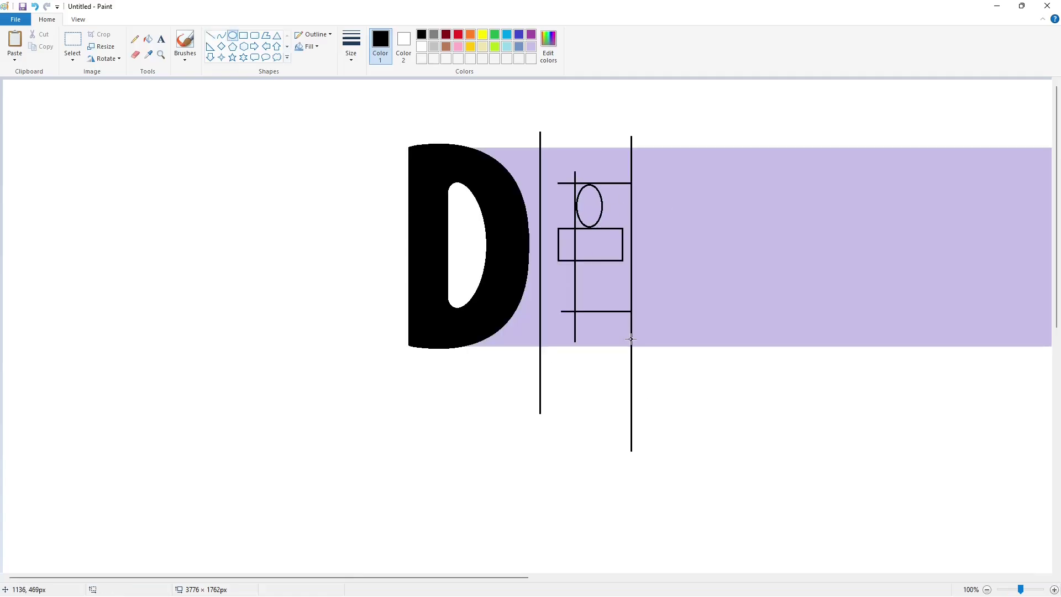
{"action": "left_click_drag", "start_coordinate": [576, 262], "coordinate": [603, 310]}
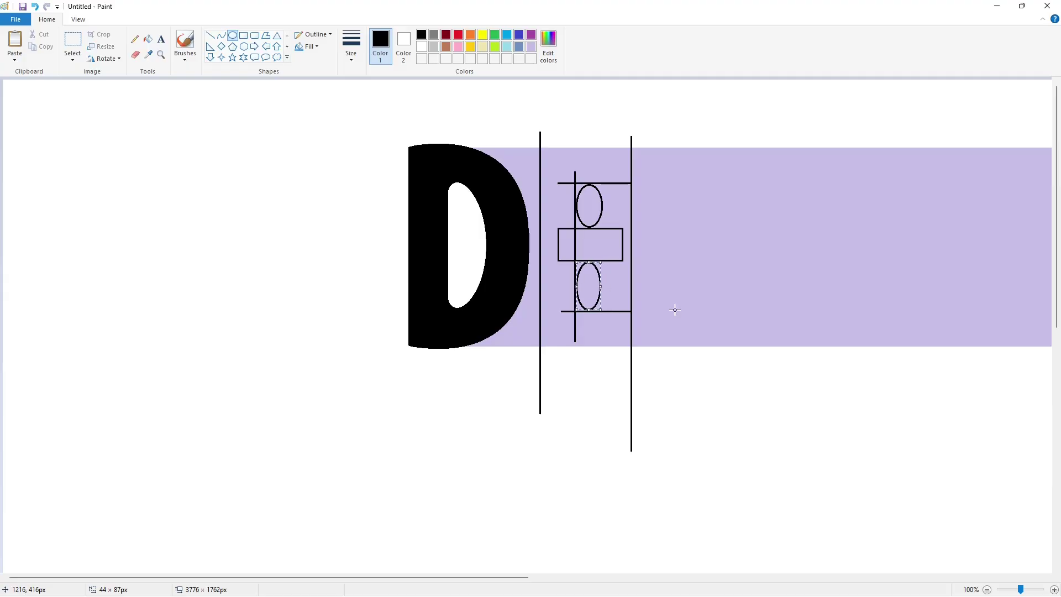
{"action": "scroll", "coordinate": [957, 553], "scroll_direction": "down", "scroll_amount": 1}
- Try filling the E's sections black, and undo the fills and both black ellipses
{"action": "left_click", "coordinate": [1053, 589]}
{"action": "left_click_drag", "start_coordinate": [461, 577], "coordinate": [549, 560]}
{"action": "left_click", "coordinate": [149, 40]}
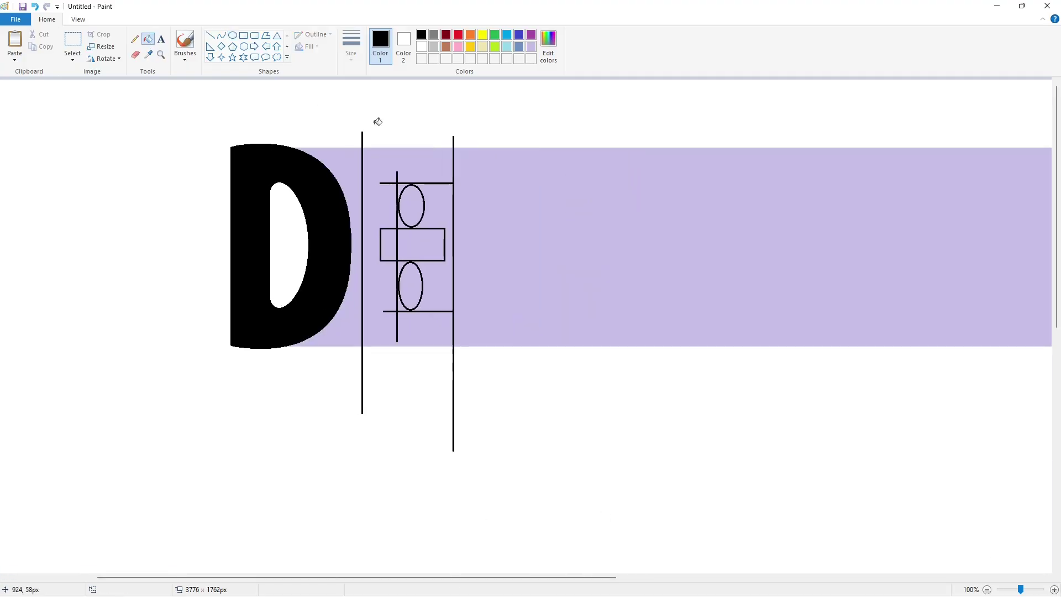
{"action": "left_click", "coordinate": [379, 169]}
{"action": "left_click", "coordinate": [389, 245]}
{"action": "left_click", "coordinate": [411, 247]}
{"action": "left_click", "coordinate": [411, 270]}
{"action": "left_click", "coordinate": [409, 205]}
{"action": "key", "text": "ctrl+z"}
{"action": "key", "text": "ctrl+z"}
{"action": "key", "text": "ctrl+z"}
{"action": "key", "text": "ctrl+z"}
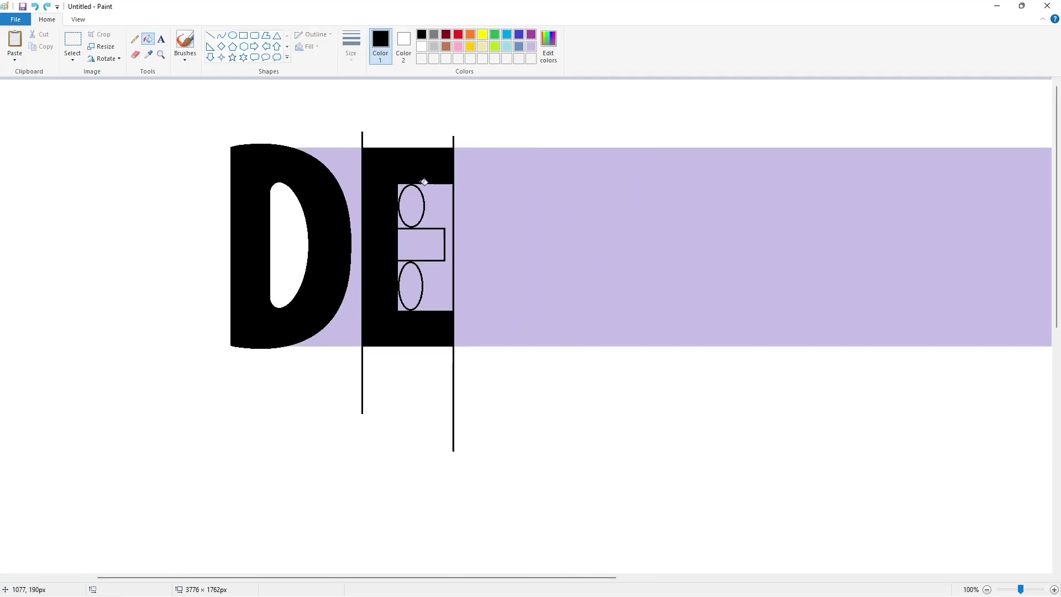
{"action": "key", "text": "ctrl+z"}
{"action": "key", "text": "ctrl+z"}
{"action": "key", "text": "ctrl+z"}
{"action": "key", "text": "ctrl+z"}
- Draw a dark red ellipse in the E's upper gap and nudge it against the stem's inner edge
{"action": "left_click", "coordinate": [446, 34]}
{"action": "left_click", "coordinate": [232, 35]}
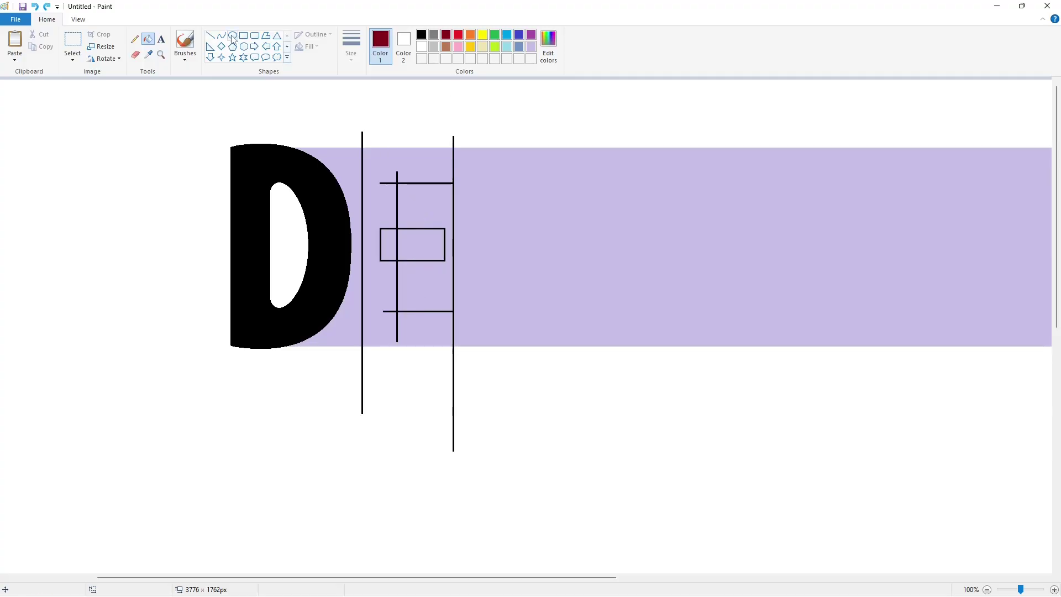
{"action": "left_click_drag", "start_coordinate": [402, 185], "coordinate": [424, 228]}
{"action": "key", "text": "Up"}
{"action": "key", "text": "Up"}
{"action": "key", "text": "Left"}
{"action": "key", "text": "Left"}
{"action": "key", "text": "Left"}
{"action": "key", "text": "Left"}
{"action": "key", "text": "Left"}
{"action": "key", "text": "Left"}
{"action": "key", "text": "Left"}
{"action": "left_click", "coordinate": [500, 203]}
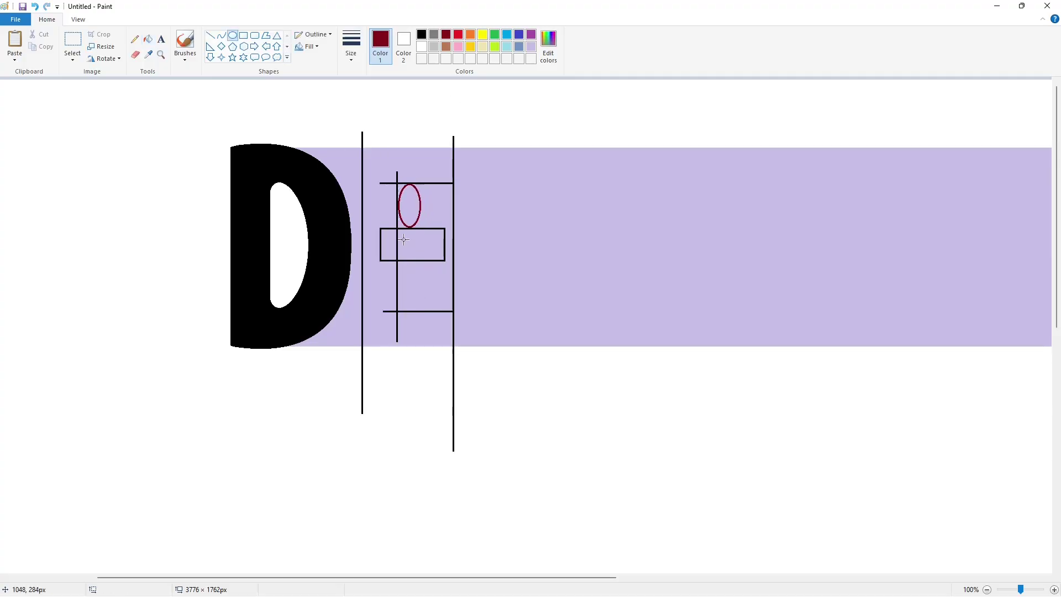
- Draw a dark red ellipse in the E's lower gap and align it with the stem and middle arm
{"action": "left_click_drag", "start_coordinate": [399, 268], "coordinate": [423, 310]}
{"action": "left_click_drag", "start_coordinate": [411, 267], "coordinate": [411, 261]}
{"action": "key", "text": "Left"}
{"action": "key", "text": "Left"}
{"action": "left_click", "coordinate": [489, 274]}
- Fill the E's stem and arms black around the dark red ellipses
{"action": "left_click", "coordinate": [148, 39]}
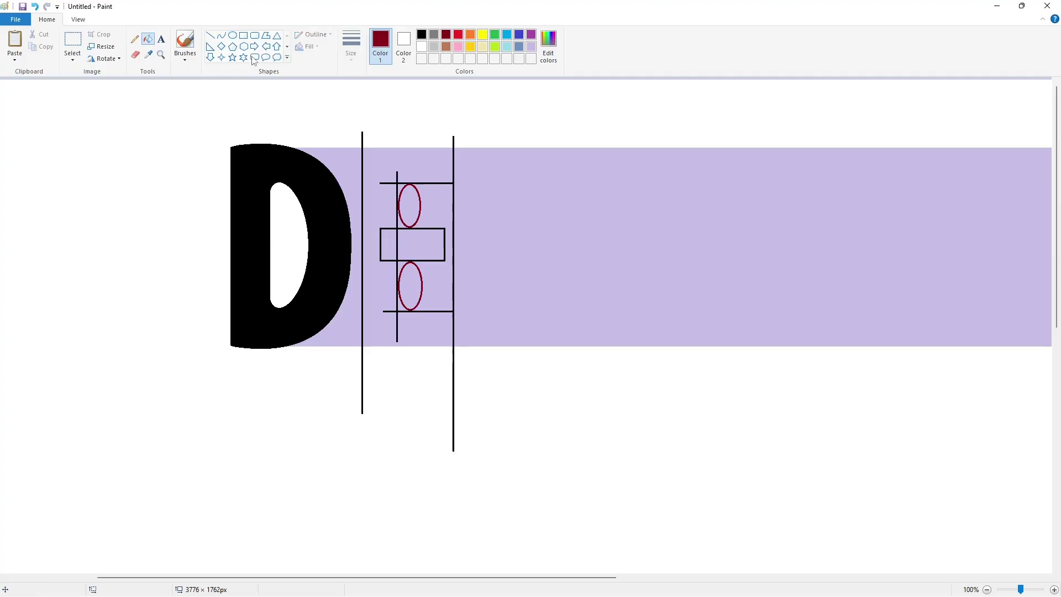
{"action": "left_click", "coordinate": [422, 35]}
{"action": "left_click", "coordinate": [393, 185]}
{"action": "left_click", "coordinate": [392, 240]}
{"action": "left_click", "coordinate": [405, 235]}
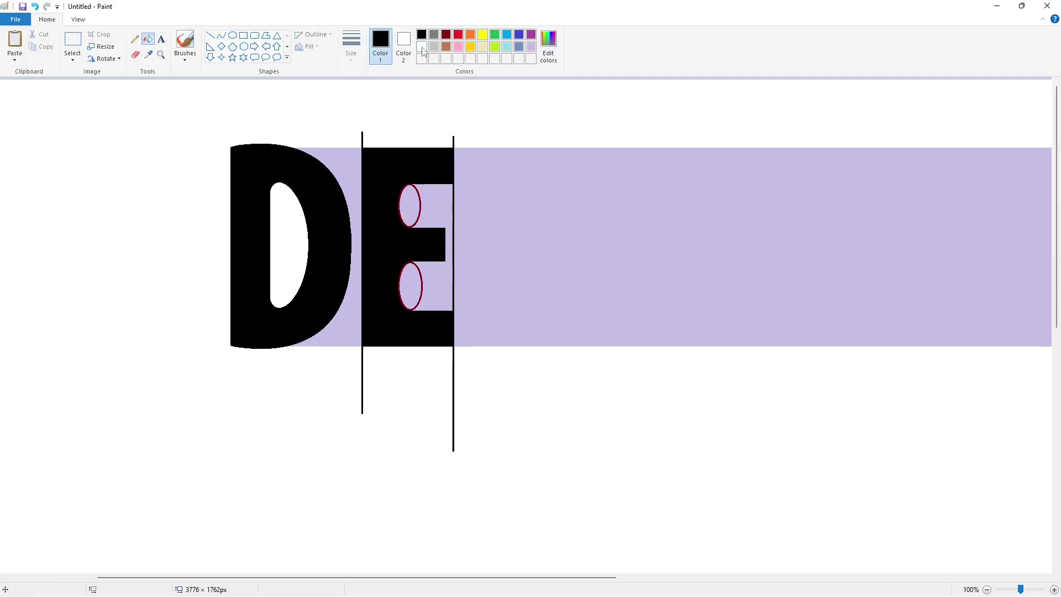
- Fill the E's two gaps with their ellipse outlines, and the lavender space between D and E, white
{"action": "left_click", "coordinate": [422, 47]}
{"action": "left_click", "coordinate": [416, 205]}
{"action": "left_click", "coordinate": [409, 205]}
{"action": "left_click", "coordinate": [400, 205]}
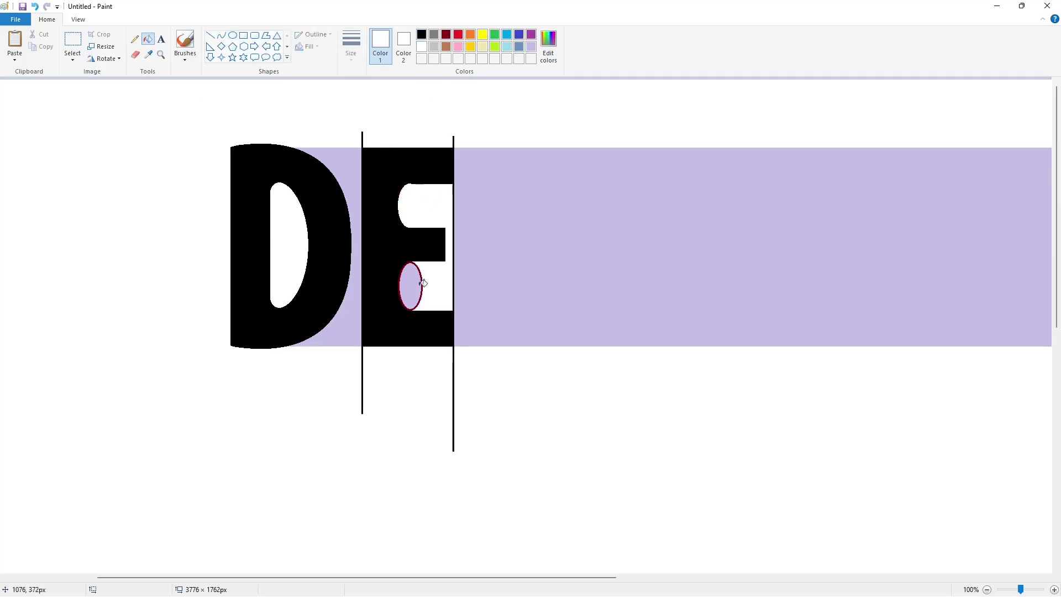
{"action": "left_click", "coordinate": [419, 285]}
{"action": "left_click", "coordinate": [422, 285]}
{"action": "left_click", "coordinate": [356, 201]}
- Draw a short black line along the upper edge of the E's upper gap
{"action": "left_click", "coordinate": [422, 34]}
{"action": "left_click", "coordinate": [211, 35]}
{"action": "left_click", "coordinate": [987, 589]}
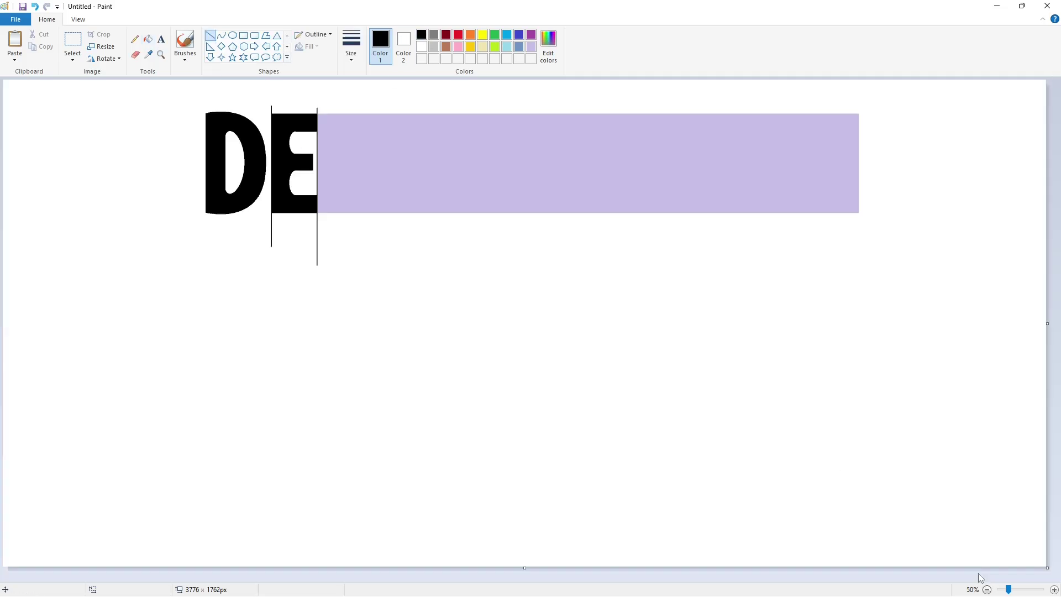
{"action": "left_click", "coordinate": [1054, 589]}
{"action": "scroll", "coordinate": [393, 230], "scroll_direction": "right", "scroll_amount": 2}
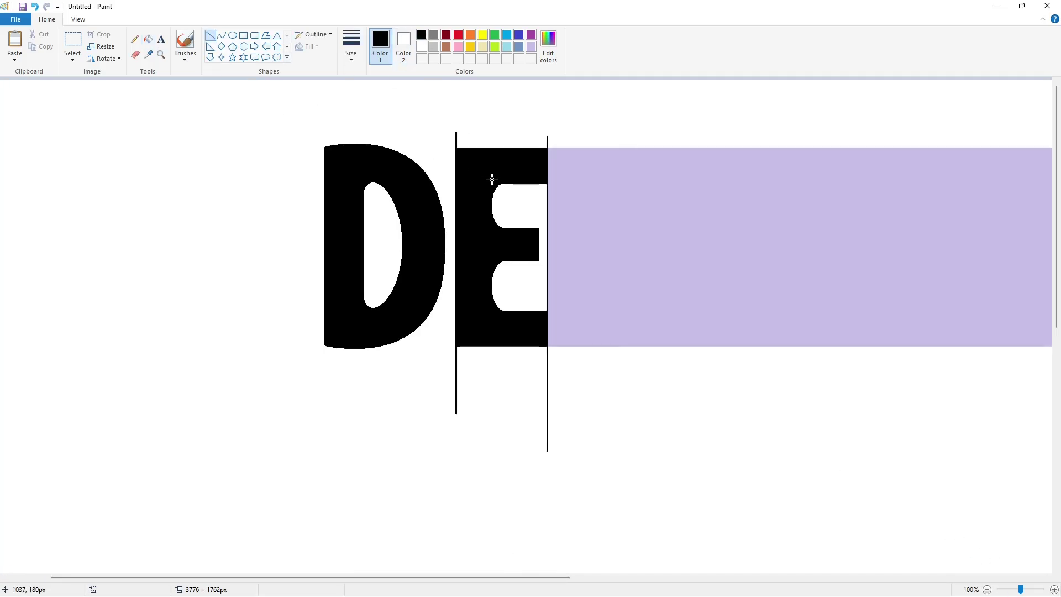
{"action": "left_click_drag", "start_coordinate": [492, 183], "coordinate": [521, 183]}
- Cut the E's vertical guides with a white line just above the letter and fill their overhanging ends white
{"action": "left_click", "coordinate": [422, 46]}
{"action": "left_click_drag", "start_coordinate": [444, 142], "coordinate": [571, 142]}
{"action": "left_click", "coordinate": [148, 38]}
{"action": "left_click", "coordinate": [456, 381]}
{"action": "left_click", "coordinate": [546, 386]}
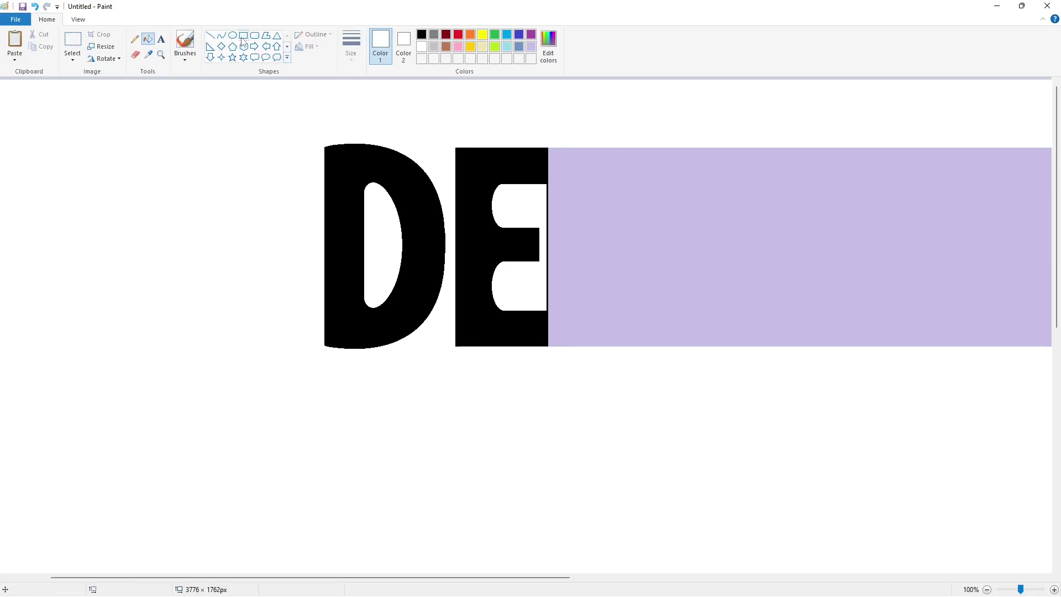
- Separate the black guide across the E's open side with short lavender lines at the gap edges and fill that segment lavender
{"action": "left_click", "coordinate": [209, 34]}
{"action": "left_click", "coordinate": [531, 47]}
{"action": "left_click_drag", "start_coordinate": [543, 189], "coordinate": [575, 189]}
{"action": "left_click", "coordinate": [631, 203]}
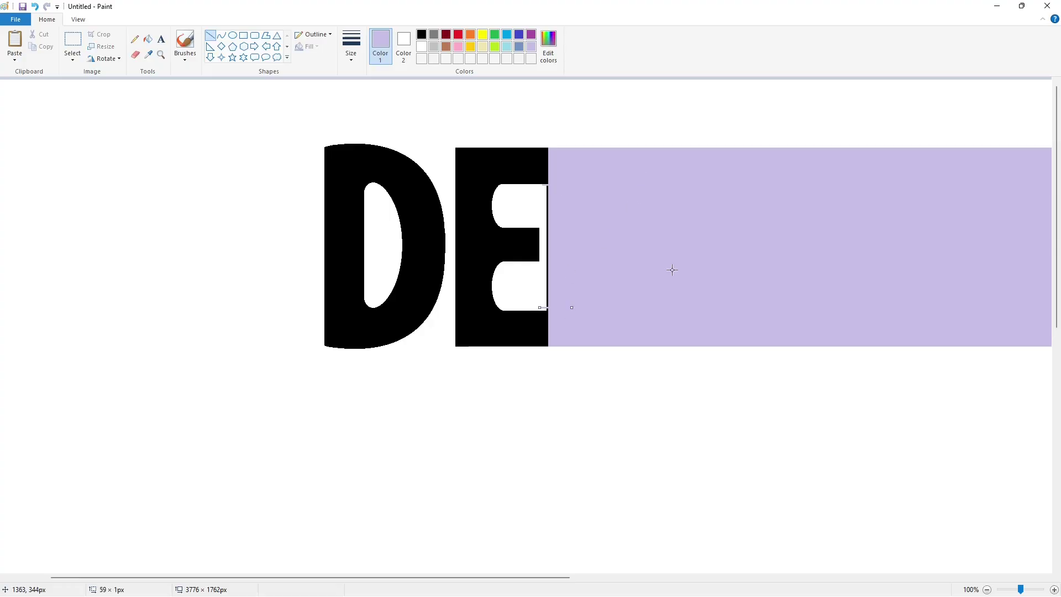
{"action": "left_click", "coordinate": [147, 38]}
{"action": "left_click", "coordinate": [547, 229]}
{"action": "scroll", "coordinate": [983, 564], "scroll_direction": "down", "scroll_amount": 1, "text": "ctrl"}
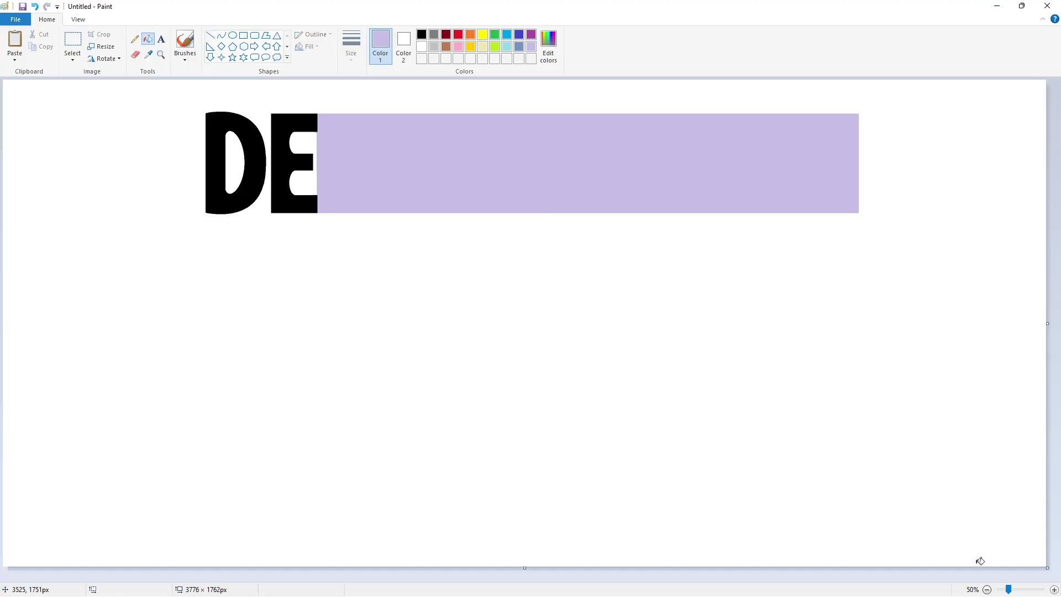
- Draw the S's top, upper hook and diagonal body beside the E with black curves and a terminal line
{"action": "left_click", "coordinate": [221, 36]}
{"action": "left_click", "coordinate": [422, 34]}
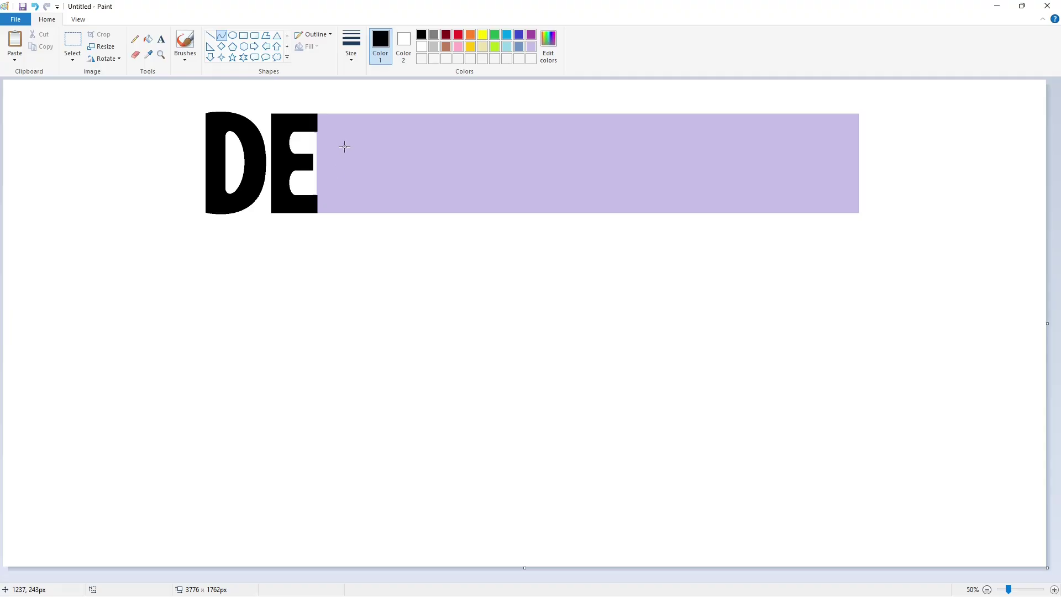
{"action": "left_click", "coordinate": [372, 123]}
{"action": "left_click_drag", "start_coordinate": [360, 130], "coordinate": [322, 139]}
{"action": "left_click", "coordinate": [362, 108]}
{"action": "left_click", "coordinate": [425, 110]}
{"action": "left_click", "coordinate": [210, 37]}
{"action": "left_click", "coordinate": [223, 36]}
{"action": "left_click_drag", "start_coordinate": [357, 123], "coordinate": [378, 175]}
{"action": "left_click", "coordinate": [436, 183]}
- Close the S's outline with a straight line at the lower hook's end and a curve bent around the bottom
{"action": "left_click", "coordinate": [210, 35]}
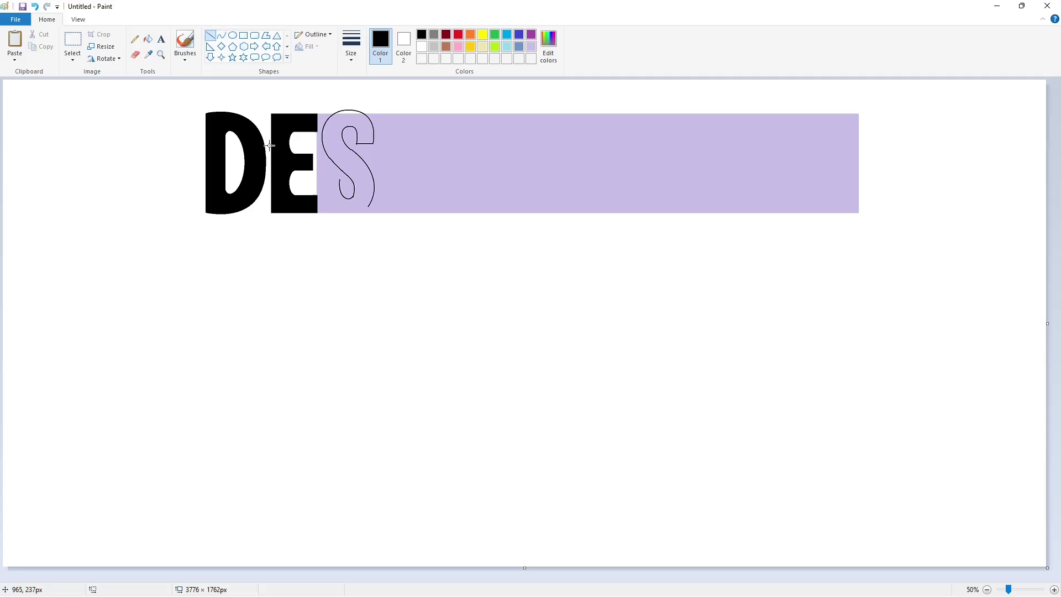
{"action": "left_click", "coordinate": [221, 35]}
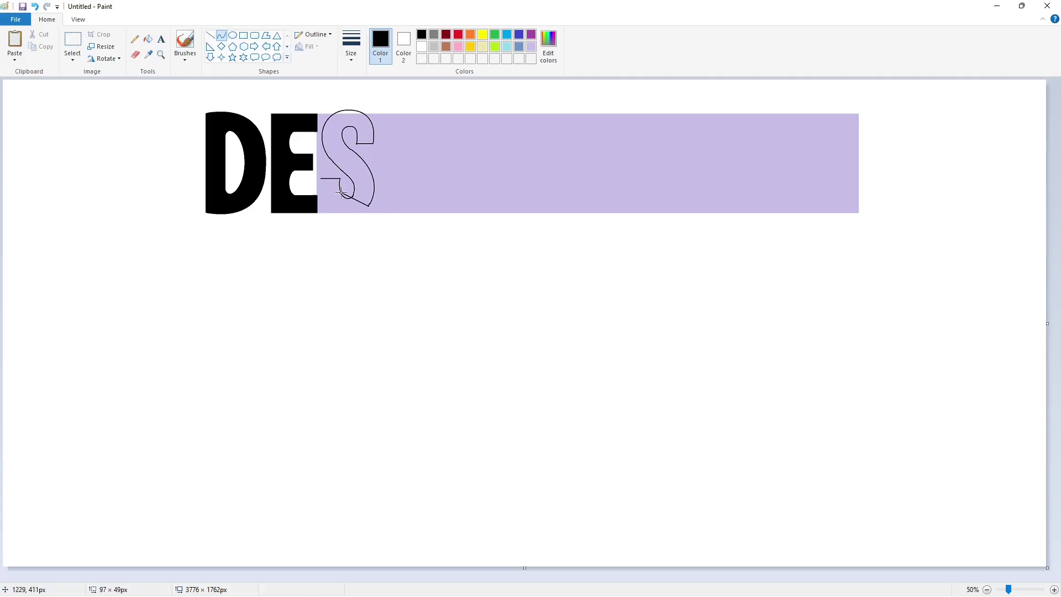
{"action": "left_click_drag", "start_coordinate": [341, 193], "coordinate": [320, 179]}
{"action": "left_click_drag", "start_coordinate": [332, 202], "coordinate": [358, 225]}
{"action": "left_click_drag", "start_coordinate": [328, 218], "coordinate": [315, 214]}
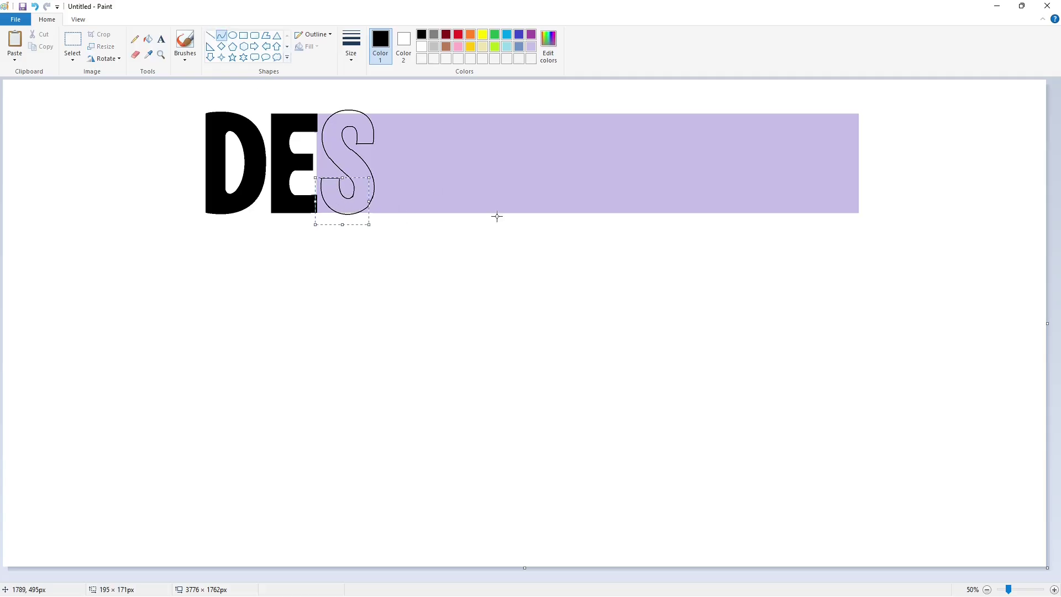
{"action": "left_click", "coordinate": [497, 216]}
- Fill the lavender space between the E and S white and the S's body black
{"action": "left_click", "coordinate": [1054, 589]}
{"action": "left_click_drag", "start_coordinate": [310, 578], "coordinate": [397, 577]}
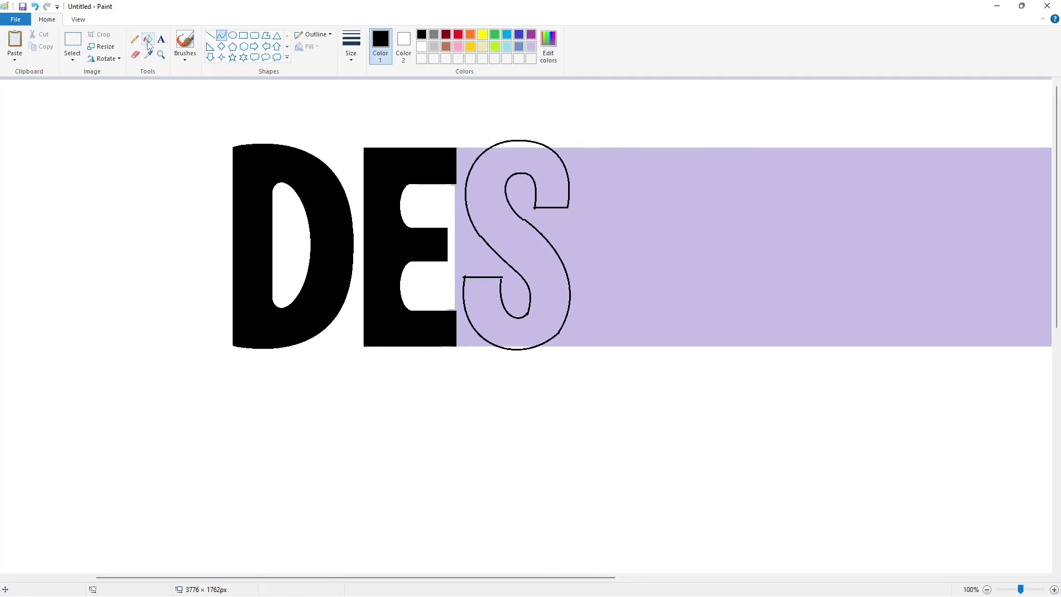
{"action": "left_click", "coordinate": [148, 40]}
{"action": "left_click", "coordinate": [422, 46]}
{"action": "left_click", "coordinate": [483, 182]}
{"action": "left_click", "coordinate": [210, 35]}
{"action": "left_click", "coordinate": [422, 34]}
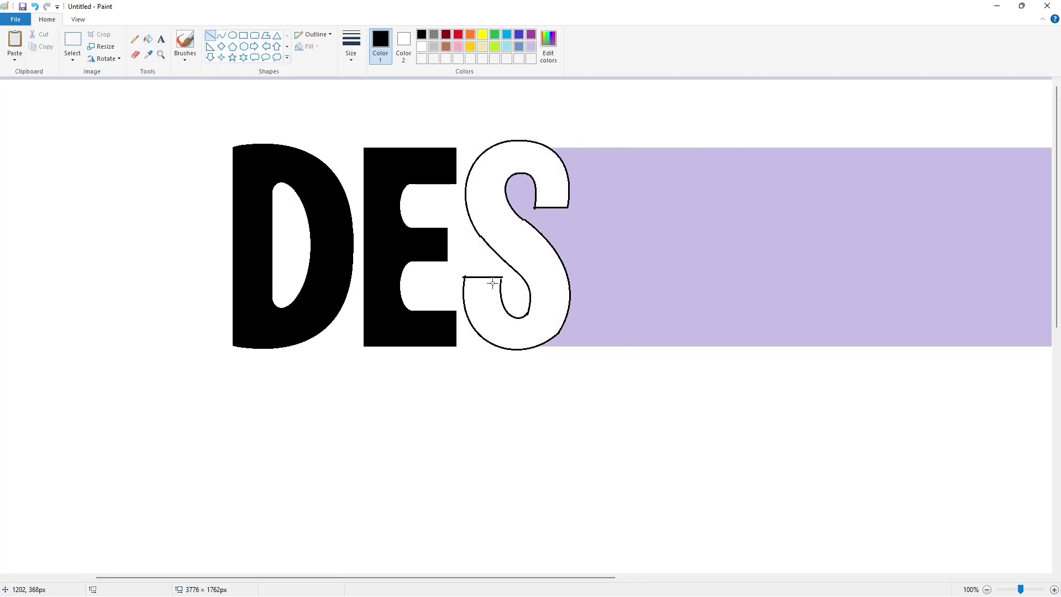
{"action": "left_click", "coordinate": [148, 40]}
{"action": "left_click", "coordinate": [525, 227]}
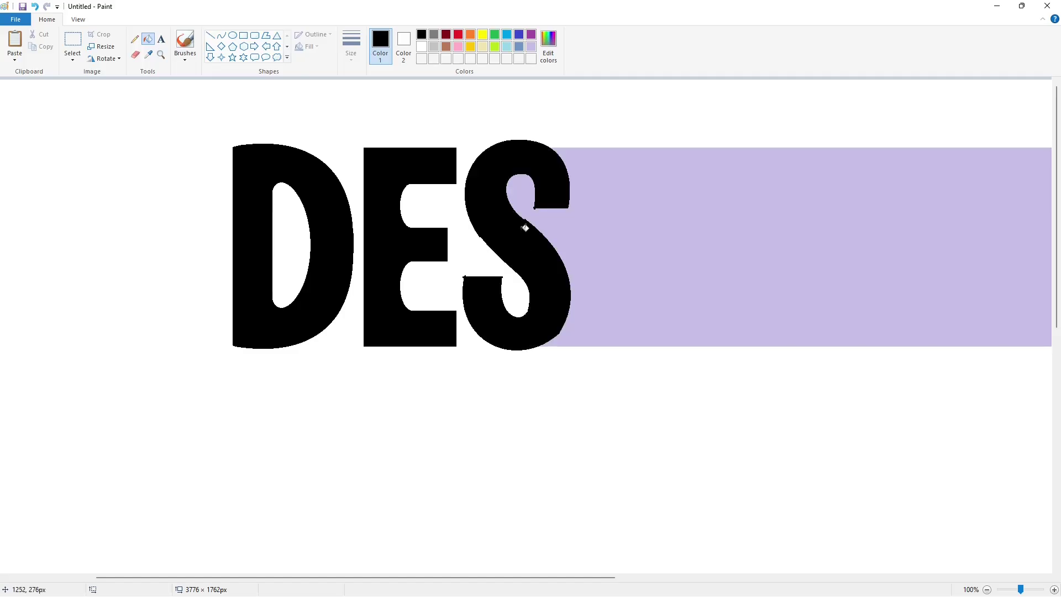
- Trim the rough ends of the S's two hooks with short white and lavender lines
{"action": "left_click", "coordinate": [421, 46]}
{"action": "left_click", "coordinate": [210, 35]}
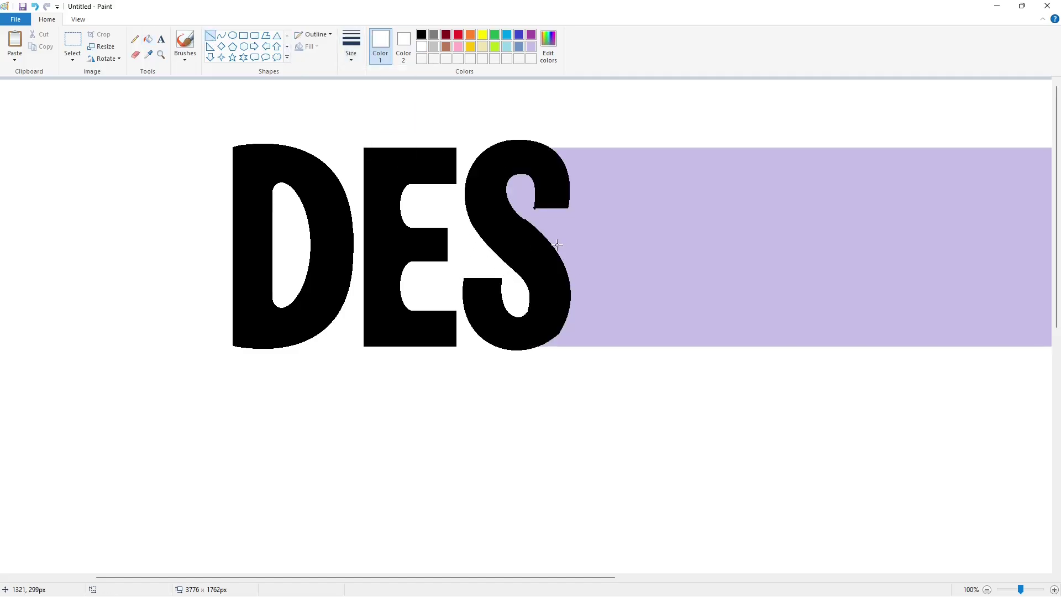
{"action": "left_click", "coordinate": [532, 47]}
{"action": "left_click_drag", "start_coordinate": [503, 286], "coordinate": [503, 273]}
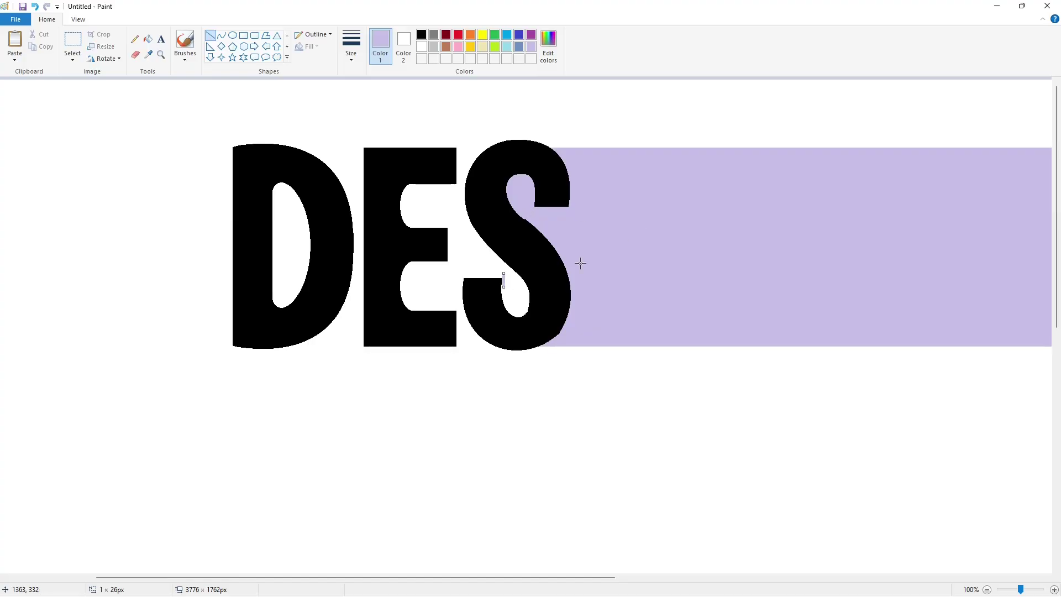
{"action": "left_click", "coordinate": [422, 47]}
{"action": "left_click", "coordinate": [679, 218]}
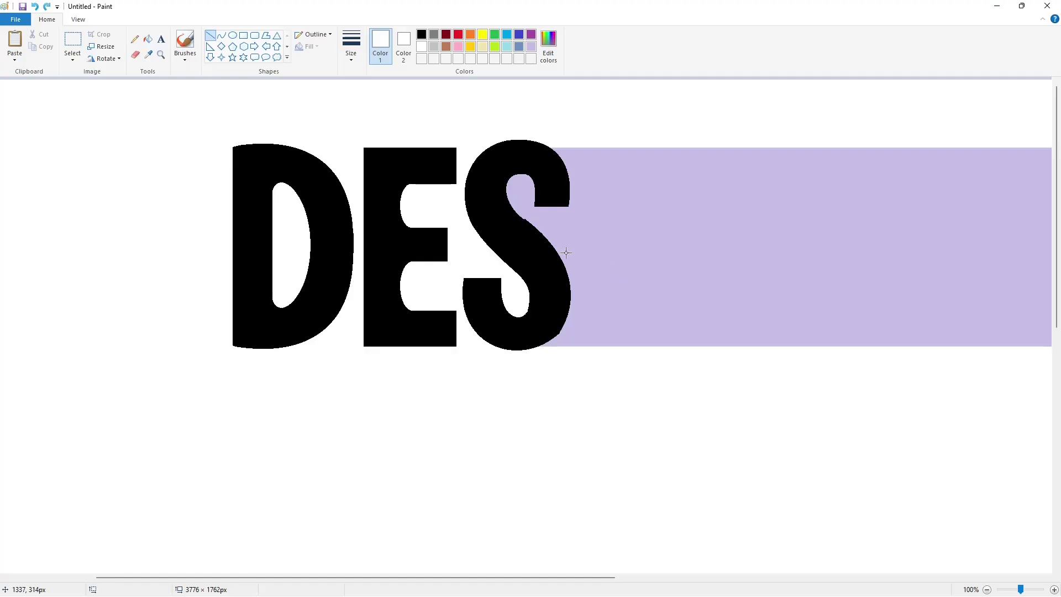
- Clean up the S's lower outer curve, diagonal and upper hook's inner edge with short lavender lines
{"action": "left_click", "coordinate": [530, 49]}
{"action": "left_click_drag", "start_coordinate": [549, 342], "coordinate": [575, 311]}
{"action": "left_click_drag", "start_coordinate": [521, 214], "coordinate": [539, 230]}
{"action": "left_click", "coordinate": [564, 236]}
{"action": "left_click_drag", "start_coordinate": [532, 199], "coordinate": [532, 210]}
{"action": "left_click", "coordinate": [987, 590]}
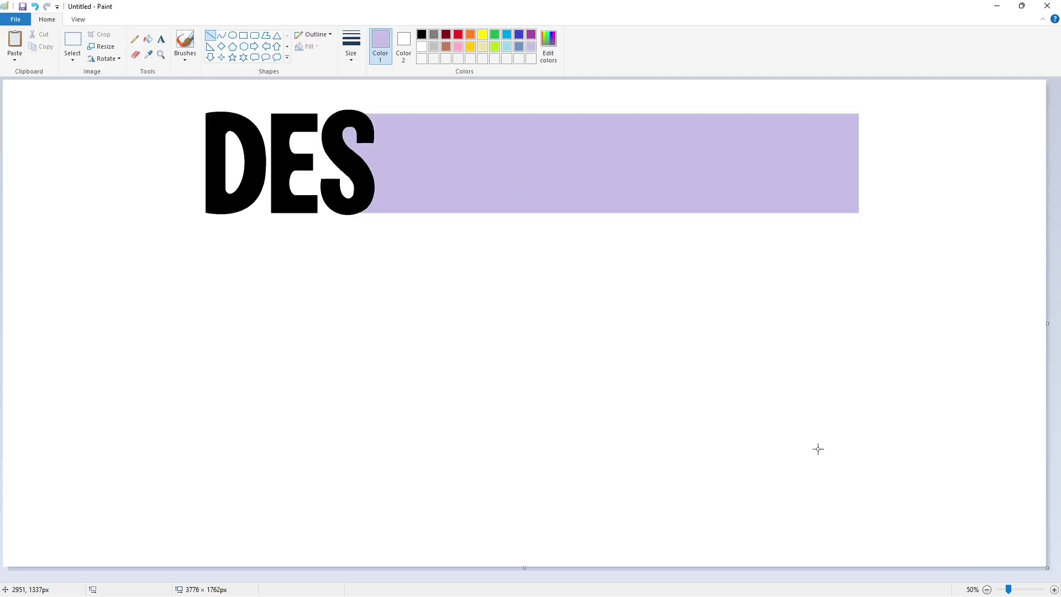
- Draw two vertical black lines beside the S as the edges of the P's stem
{"action": "left_click", "coordinate": [351, 46]}
{"action": "left_click", "coordinate": [376, 104]}
{"action": "left_click", "coordinate": [421, 34]}
{"action": "left_click_drag", "start_coordinate": [377, 111], "coordinate": [393, 230]}
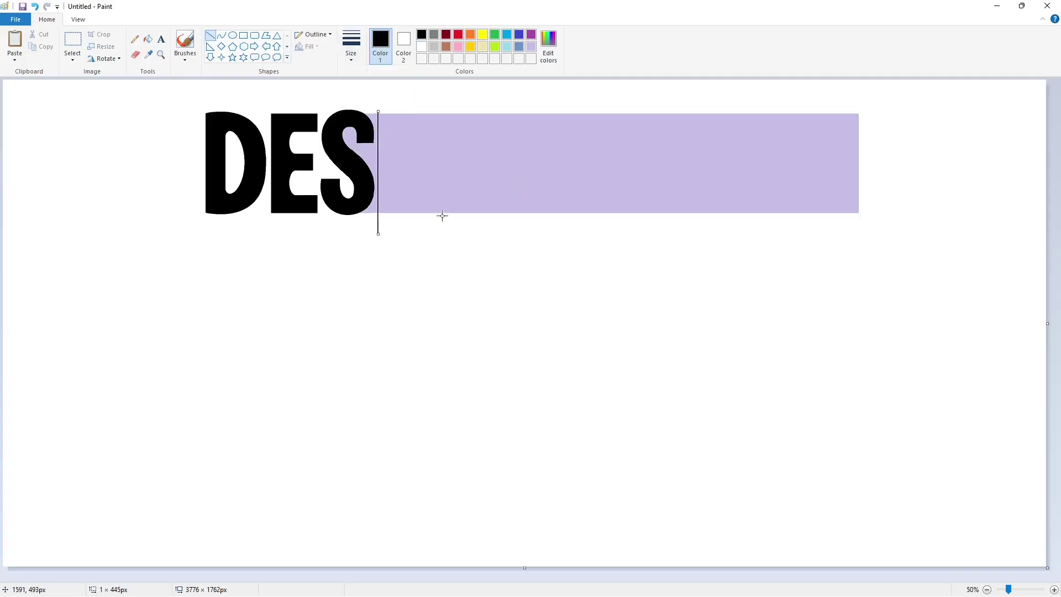
{"action": "left_click_drag", "start_coordinate": [398, 126], "coordinate": [398, 238]}
{"action": "left_click", "coordinate": [221, 35]}
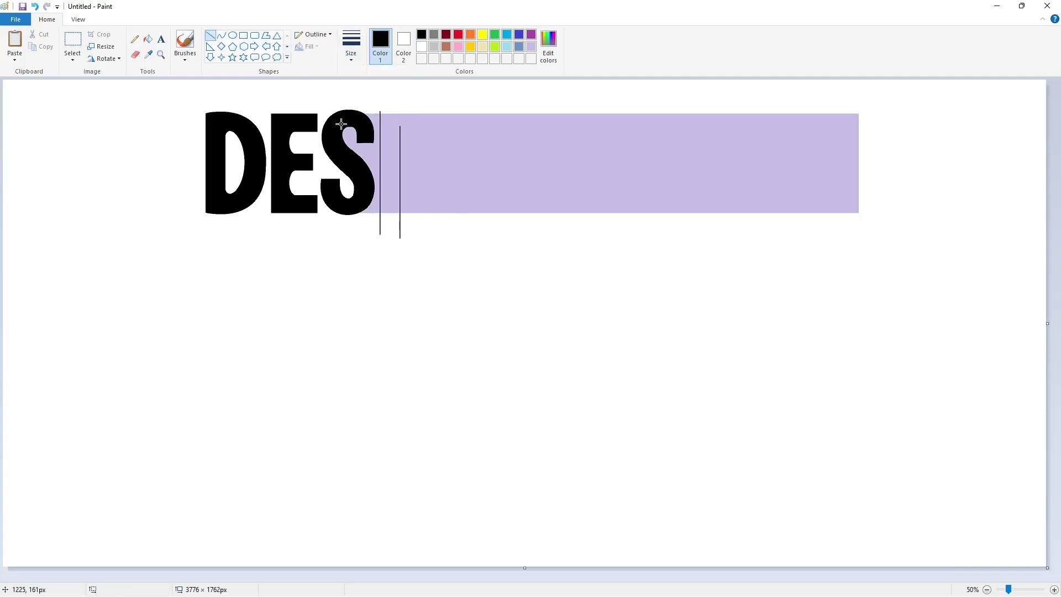
{"action": "mouse_move", "coordinate": [380, 114]}
{"action": "left_mouse_down"}
{"action": "mouse_move", "coordinate": [400, 184]}
{"action": "mouse_move", "coordinate": [449, 110]}
{"action": "left_mouse_up"}
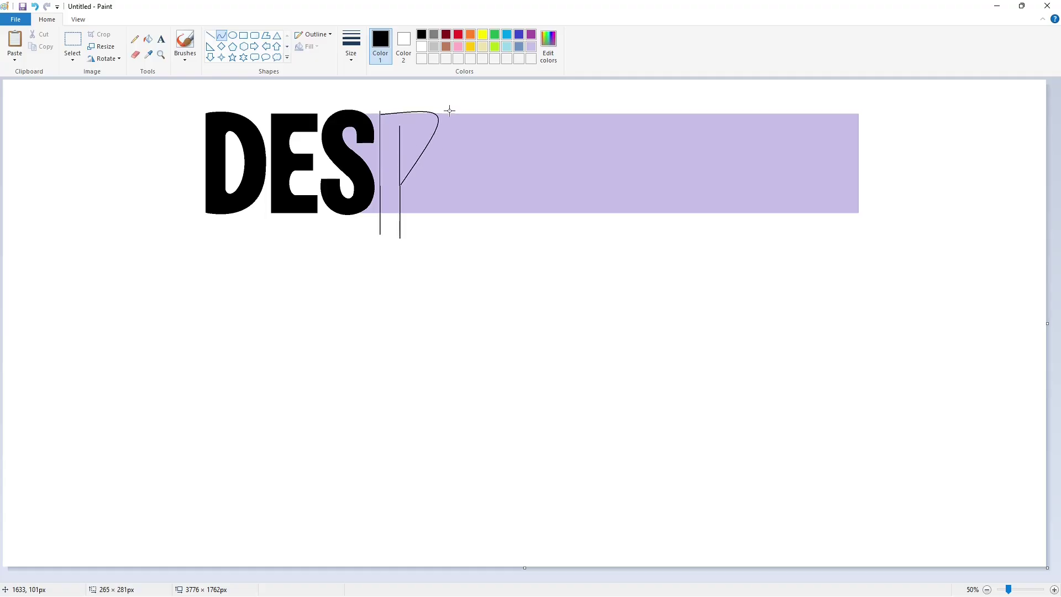
{"action": "left_click_drag", "start_coordinate": [436, 166], "coordinate": [444, 175]}
{"action": "key", "text": "ctrl+z"}
{"action": "mouse_move", "coordinate": [380, 115]}
{"action": "left_mouse_down"}
{"action": "mouse_move", "coordinate": [400, 184]}
{"action": "mouse_move", "coordinate": [438, 107]}
{"action": "mouse_move", "coordinate": [440, 184]}
{"action": "left_mouse_up"}
{"action": "key", "text": "ctrl+z"}
{"action": "left_click_drag", "start_coordinate": [380, 114], "coordinate": [465, 103]}
{"action": "left_click_drag", "start_coordinate": [445, 166], "coordinate": [436, 186]}
{"action": "left_click", "coordinate": [545, 189]}
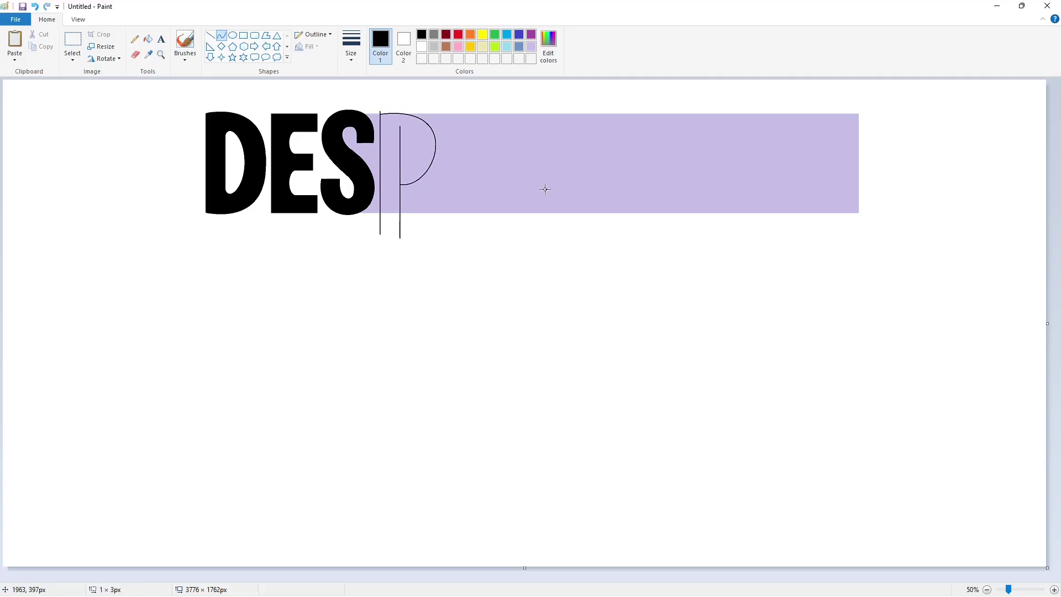
{"action": "left_click", "coordinate": [1053, 589]}
{"action": "scroll", "coordinate": [950, 555], "scroll_direction": "down", "scroll_amount": 1}
{"action": "key", "text": "ctrl+z"}
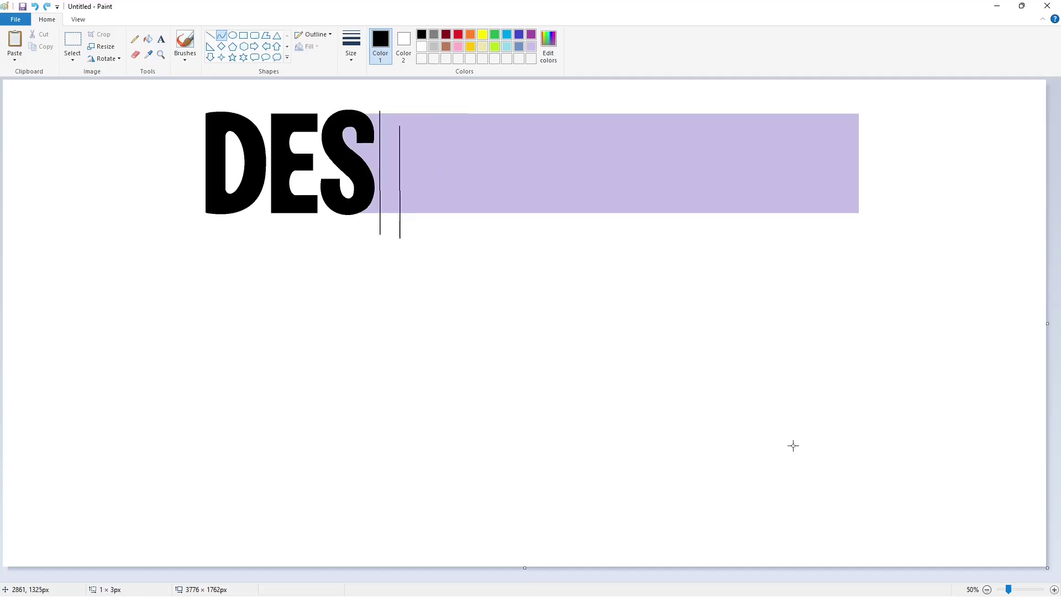
- Draw the P's short top edge, its outer bowl curve and the upper curve of its inner counter in black
{"action": "left_click_drag", "start_coordinate": [380, 115], "coordinate": [399, 114]}
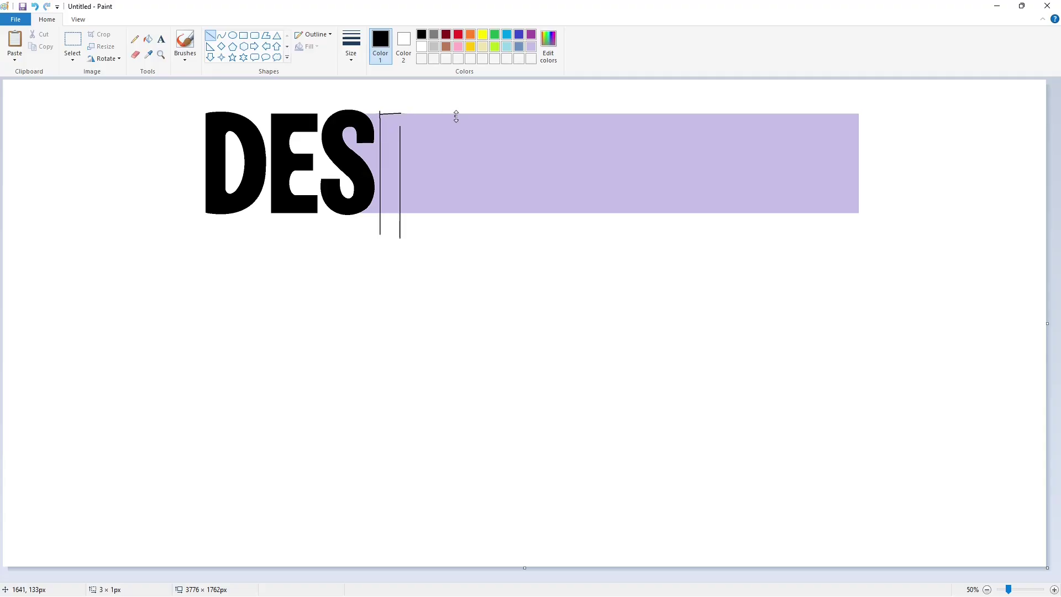
{"action": "left_click", "coordinate": [221, 34]}
{"action": "mouse_move", "coordinate": [401, 182]}
{"action": "left_mouse_down"}
{"action": "mouse_move", "coordinate": [434, 114]}
{"action": "mouse_move", "coordinate": [445, 178]}
{"action": "left_mouse_up"}
{"action": "left_click", "coordinate": [445, 178]}
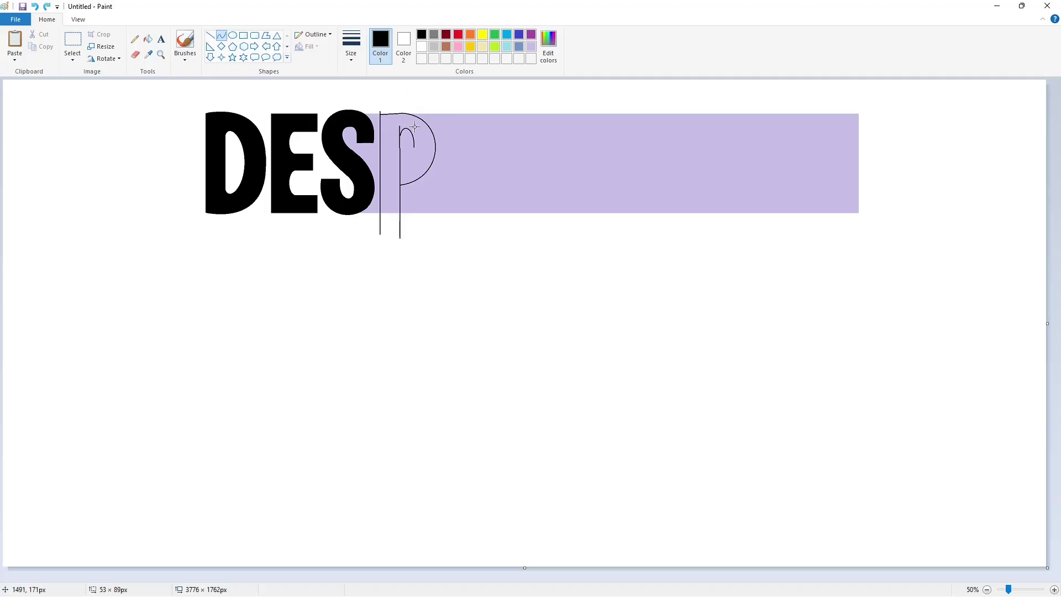
{"action": "left_click_drag", "start_coordinate": [415, 127], "coordinate": [414, 127]}
{"action": "left_click", "coordinate": [784, 474]}
- Copy the P's inner counter curve, paste it onto the blank canvas and fill the copy's lavender background white
{"action": "left_click", "coordinate": [1053, 589]}
{"action": "left_click_drag", "start_coordinate": [343, 577], "coordinate": [486, 577]}
{"action": "left_click", "coordinate": [72, 40]}
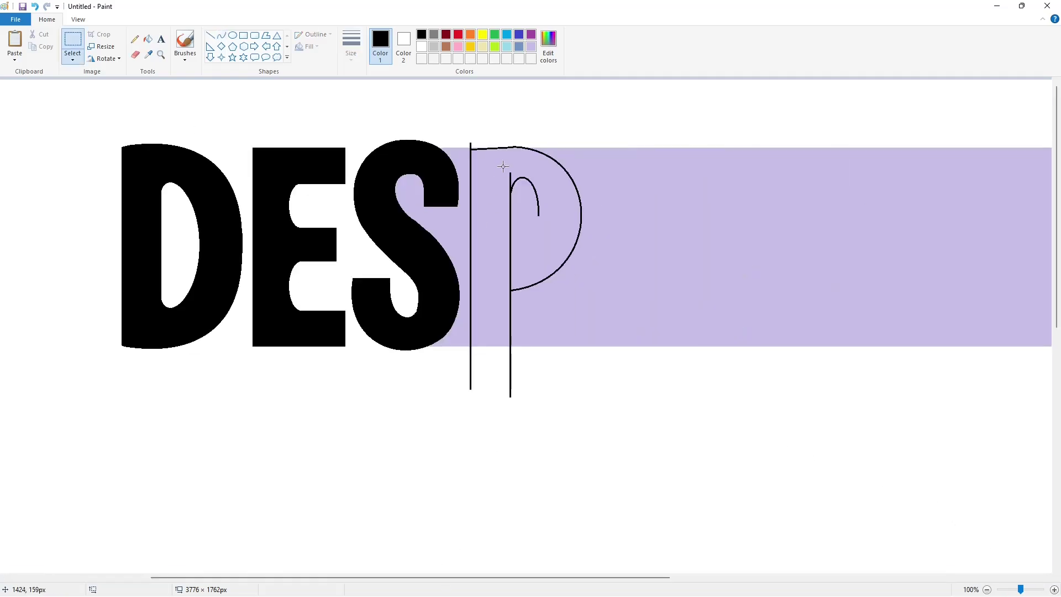
{"action": "left_click_drag", "start_coordinate": [503, 166], "coordinate": [546, 233]}
{"action": "key", "text": "ctrl+c"}
{"action": "key", "text": "ctrl+v"}
{"action": "left_click", "coordinate": [148, 40]}
{"action": "left_click", "coordinate": [421, 47]}
{"action": "left_click", "coordinate": [28, 125]}
- Flip a copy of the counter curve vertically and place it beneath the original to form the P's counter
{"action": "left_click", "coordinate": [73, 57]}
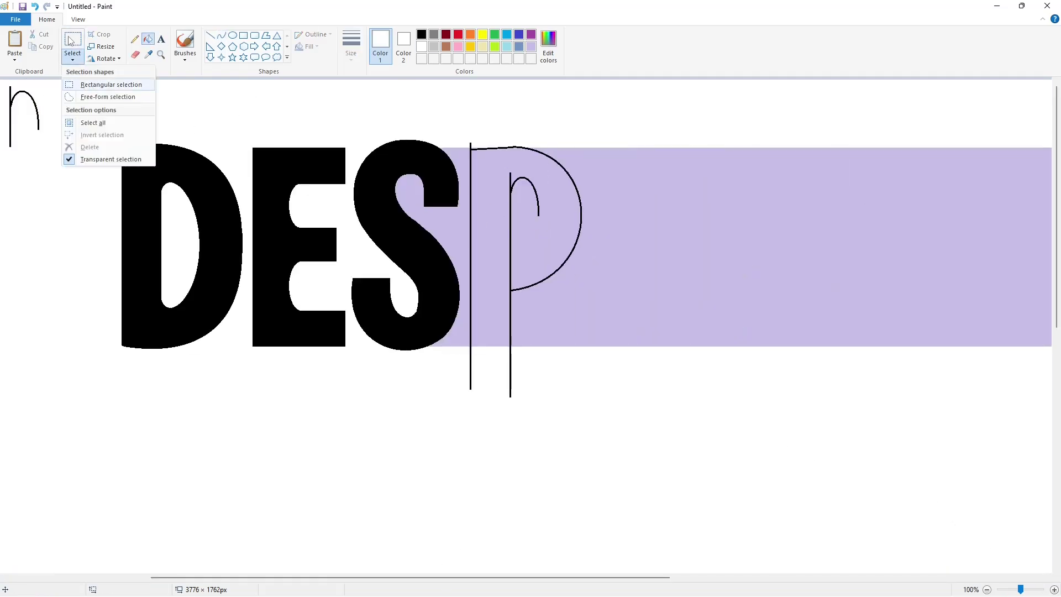
{"action": "left_click", "coordinate": [70, 41]}
{"action": "scroll", "coordinate": [774, 422], "scroll_direction": "down", "scroll_amount": 1}
{"action": "left_click", "coordinate": [105, 58]}
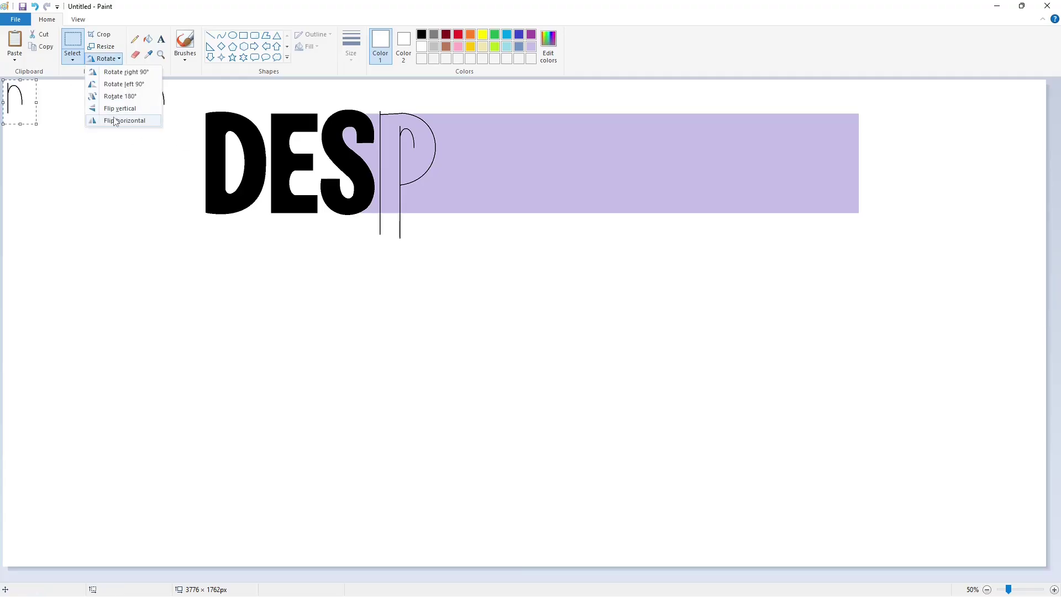
{"action": "left_click", "coordinate": [117, 108]}
{"action": "left_click_drag", "start_coordinate": [17, 104], "coordinate": [408, 154]}
{"action": "left_click", "coordinate": [491, 164]}
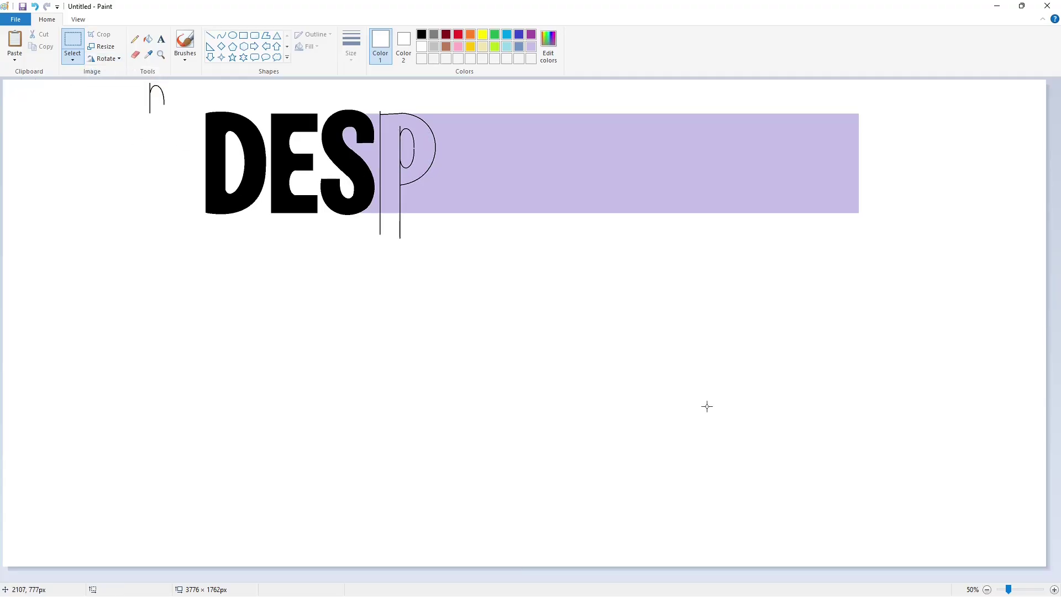
- Bridge the seam in the P's counter with a black line about 17 px long and fill the P's body black
{"action": "left_click", "coordinate": [1054, 590]}
{"action": "left_click", "coordinate": [210, 35]}
{"action": "left_click", "coordinate": [421, 35]}
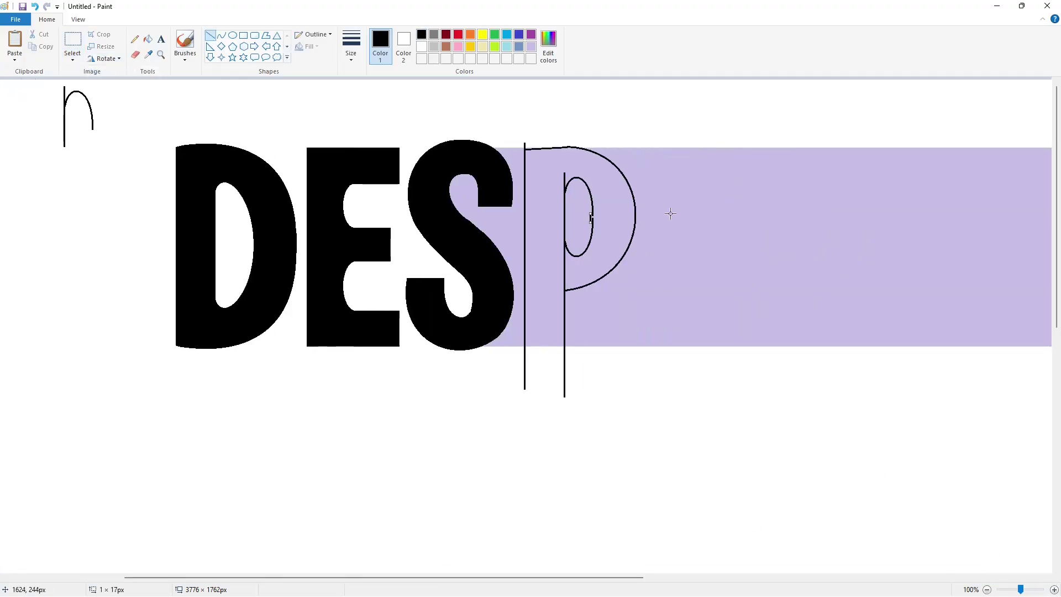
{"action": "left_click", "coordinate": [148, 38]}
{"action": "left_click", "coordinate": [573, 263]}
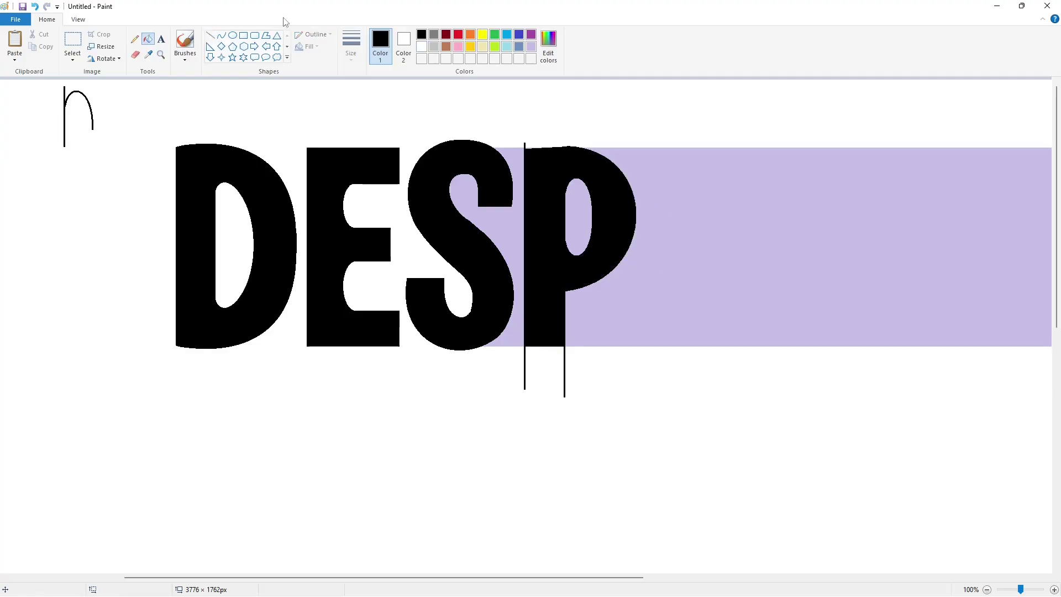
- Fill the P's counter, the S–P gap, the overhanging guide ends and the stray copied curve white, cutting the guides with white lines
{"action": "left_click", "coordinate": [421, 46]}
{"action": "left_click", "coordinate": [520, 209]}
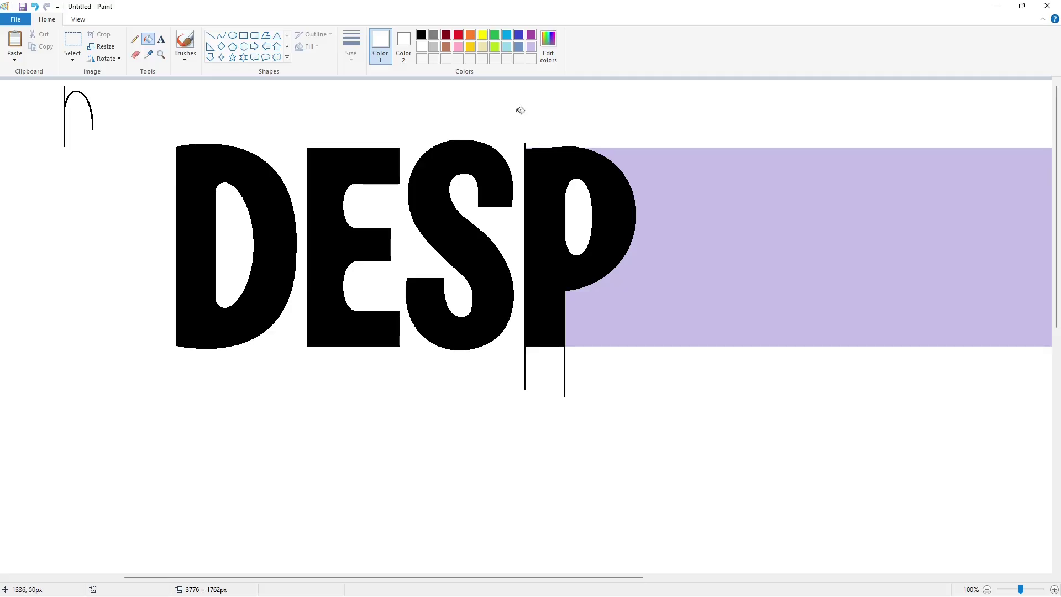
{"action": "left_click", "coordinate": [210, 35]}
{"action": "left_click_drag", "start_coordinate": [514, 353], "coordinate": [610, 354]}
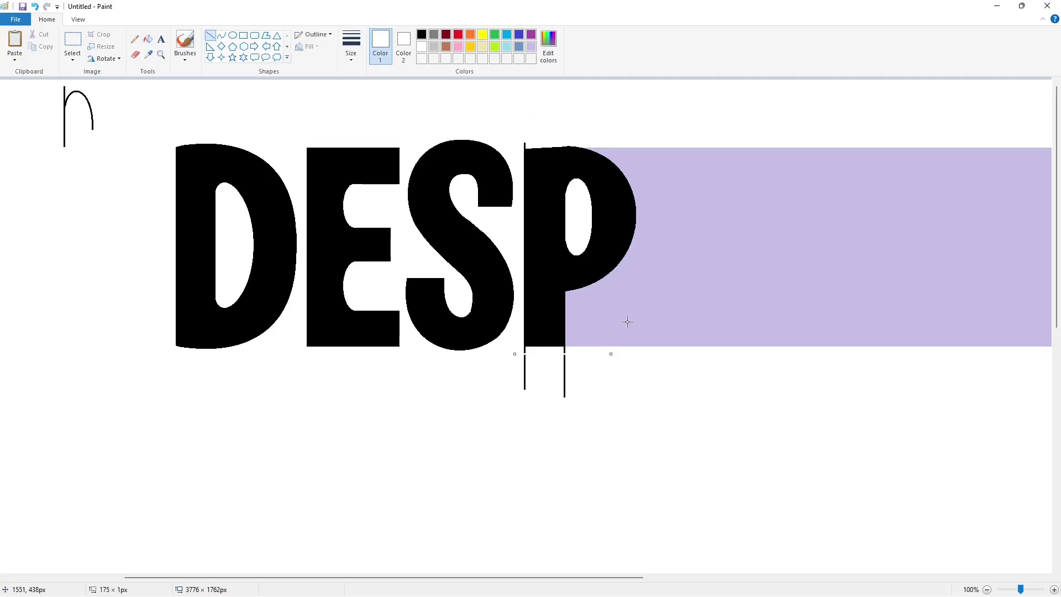
{"action": "mouse_move", "coordinate": [532, 144]}
{"action": "left_mouse_down"}
{"action": "mouse_move", "coordinate": [511, 148]}
{"action": "mouse_move", "coordinate": [577, 143]}
{"action": "left_mouse_up"}
{"action": "left_click", "coordinate": [148, 38]}
{"action": "left_click", "coordinate": [64, 106]}
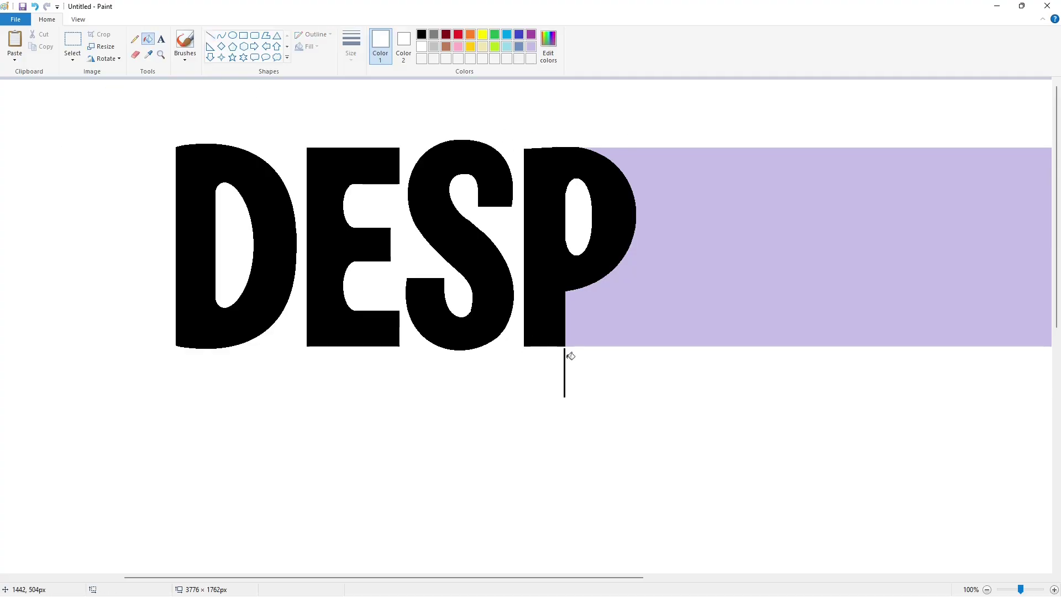
{"action": "scroll", "coordinate": [848, 448], "scroll_direction": "down", "scroll_amount": 1}
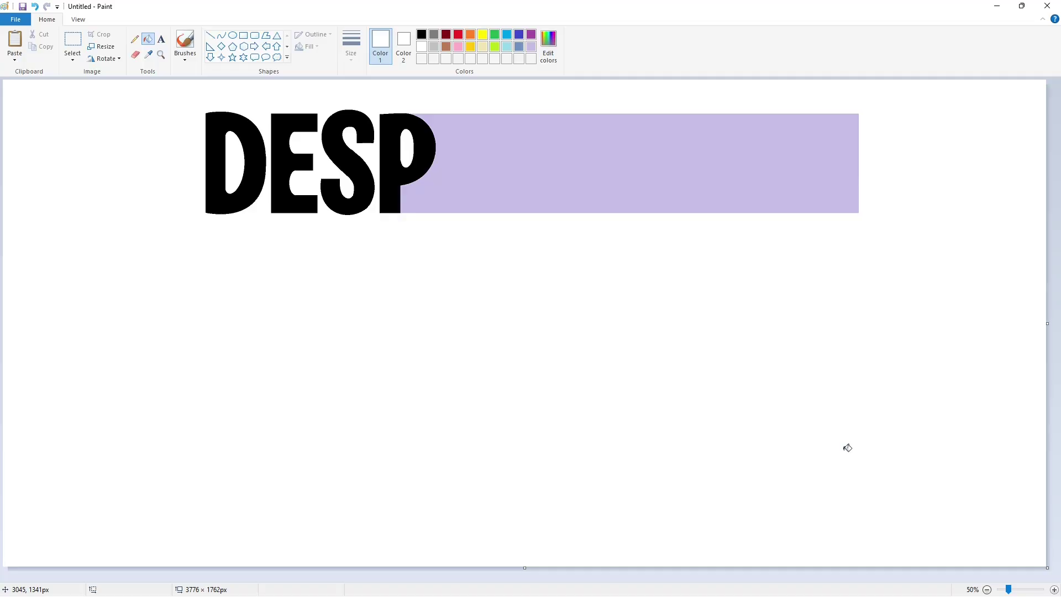
- Draw two vertical black lines beside the P for the letter I and fill the strip between them black
{"action": "left_click", "coordinate": [210, 35]}
{"action": "left_click", "coordinate": [422, 35]}
{"action": "left_click_drag", "start_coordinate": [438, 106], "coordinate": [438, 233]}
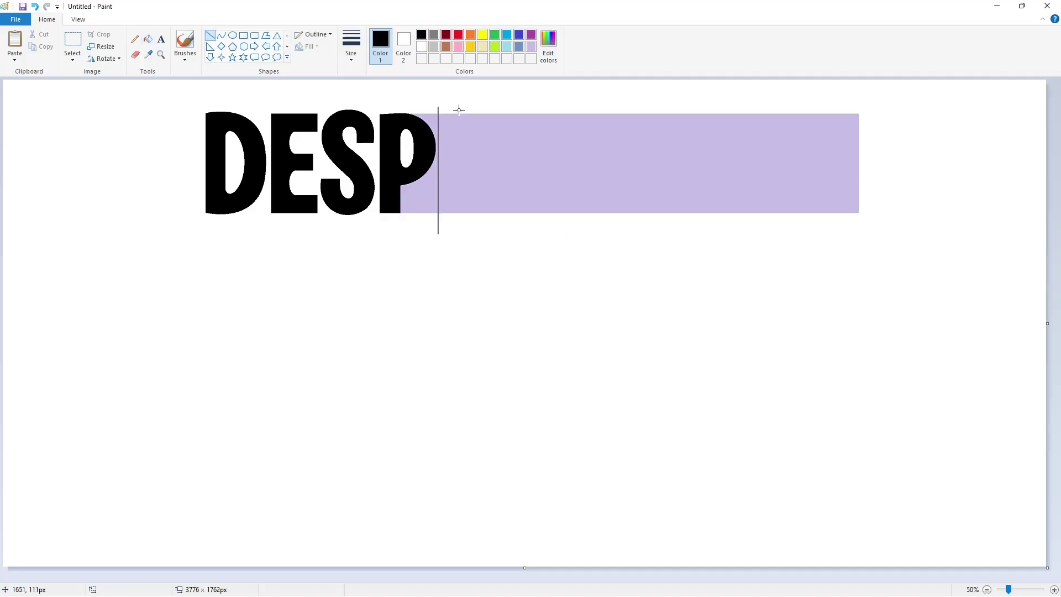
{"action": "left_click_drag", "start_coordinate": [458, 110], "coordinate": [459, 243]}
{"action": "left_click", "coordinate": [148, 39]}
{"action": "left_click", "coordinate": [457, 160]}
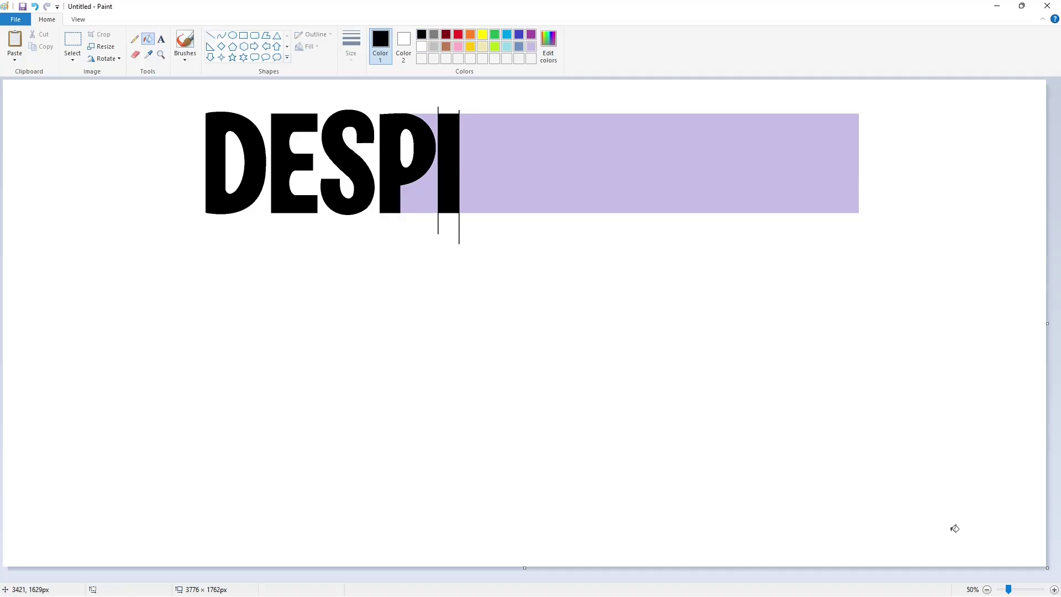
- Cut the I's overhanging guides with a white line and fill the P–I gap and the guide ends white
{"action": "left_click", "coordinate": [1054, 590]}
{"action": "left_click_drag", "start_coordinate": [436, 579], "coordinate": [643, 579]}
{"action": "left_click", "coordinate": [210, 35]}
{"action": "left_click", "coordinate": [422, 46]}
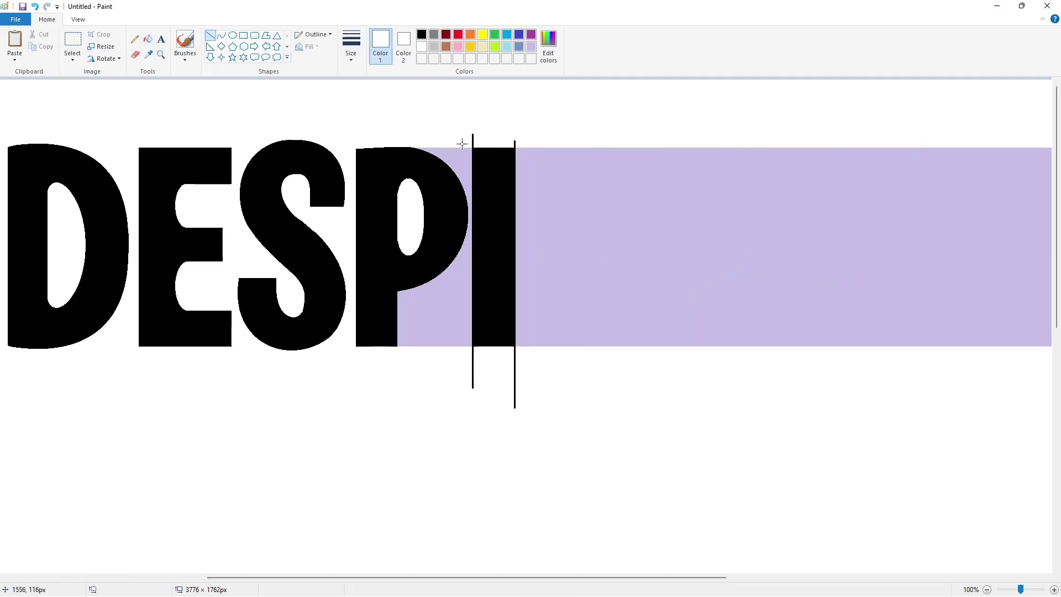
{"action": "left_click_drag", "start_coordinate": [461, 144], "coordinate": [537, 144]}
{"action": "left_click", "coordinate": [148, 39]}
{"action": "left_click", "coordinate": [467, 149]}
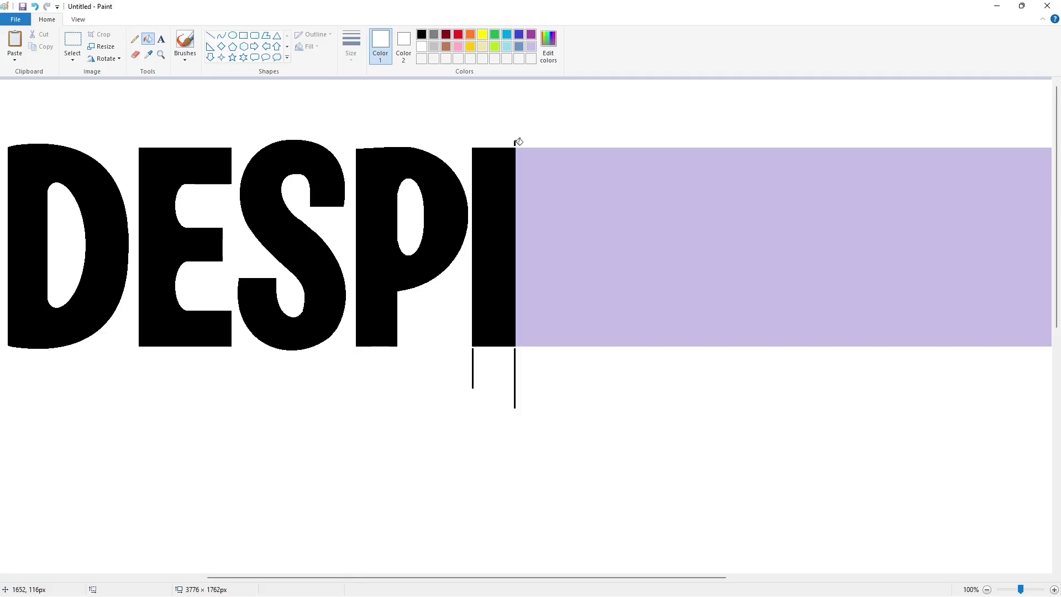
{"action": "left_click", "coordinate": [476, 368]}
{"action": "left_click", "coordinate": [516, 367]}
- Draw two concentric black ellipses beside the I and fill the ring between them black
{"action": "scroll", "coordinate": [649, 438], "scroll_direction": "down", "scroll_amount": 1}
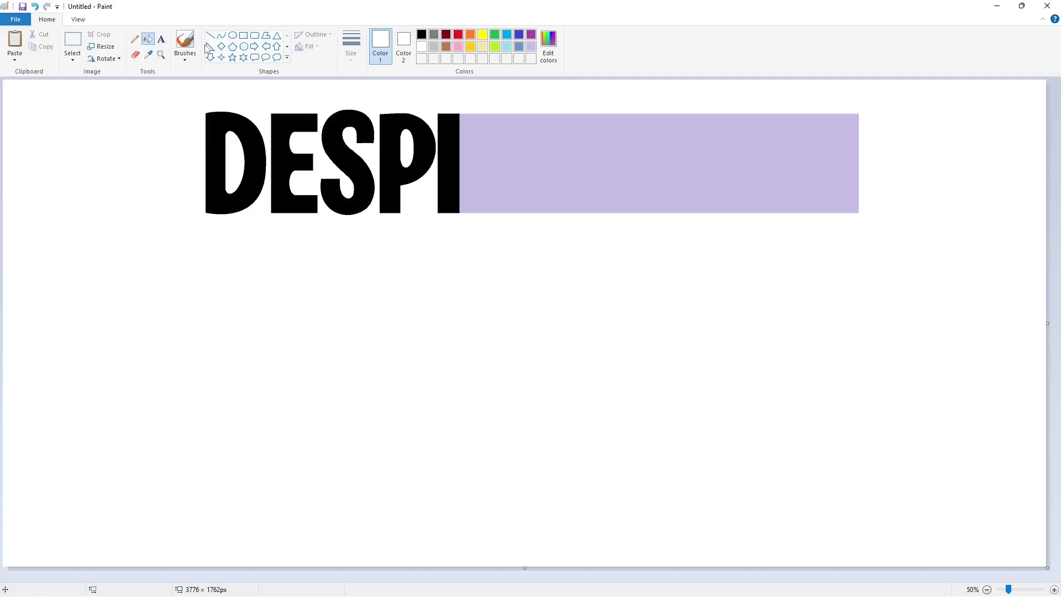
{"action": "left_click", "coordinate": [232, 34]}
{"action": "left_click", "coordinate": [422, 34]}
{"action": "left_click_drag", "start_coordinate": [475, 133], "coordinate": [521, 215]}
{"action": "left_click_drag", "start_coordinate": [498, 112], "coordinate": [498, 109]}
{"action": "mouse_move", "coordinate": [475, 163]}
{"action": "left_mouse_down"}
{"action": "mouse_move", "coordinate": [466, 163]}
{"action": "mouse_move", "coordinate": [528, 163]}
{"action": "left_mouse_up"}
{"action": "left_click", "coordinate": [594, 176]}
{"action": "left_click_drag", "start_coordinate": [487, 130], "coordinate": [507, 197]}
{"action": "left_click", "coordinate": [580, 197]}
{"action": "left_click", "coordinate": [148, 38]}
{"action": "left_click", "coordinate": [488, 149]}
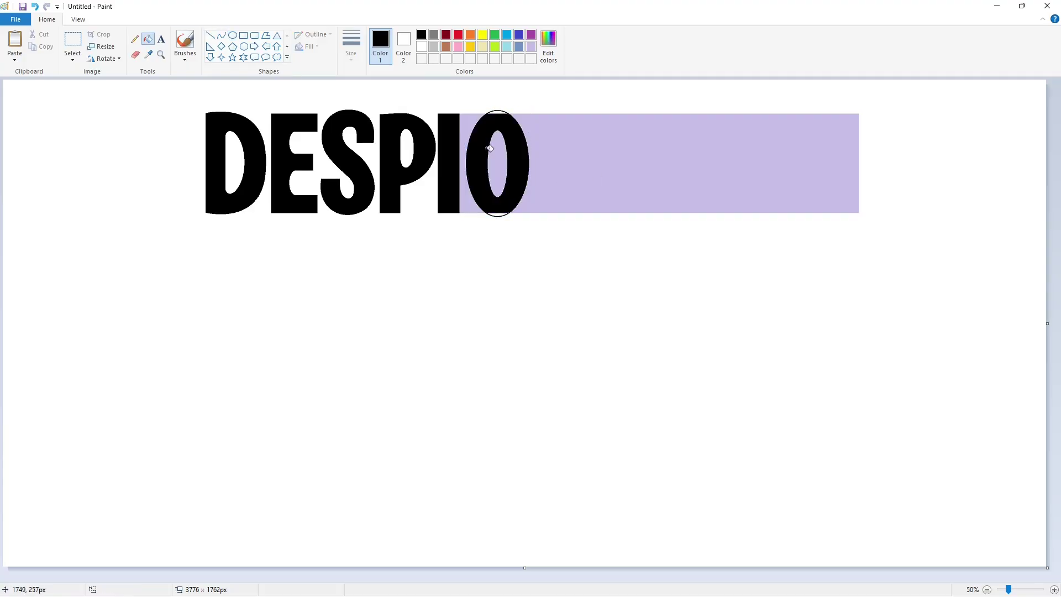
- Recolour the ring purple and draw two horizontal lavender lines across its outer side to mark the C's opening
{"action": "left_click", "coordinate": [530, 35]}
{"action": "left_click", "coordinate": [515, 117]}
{"action": "left_click", "coordinate": [210, 35]}
{"action": "left_click", "coordinate": [530, 47]}
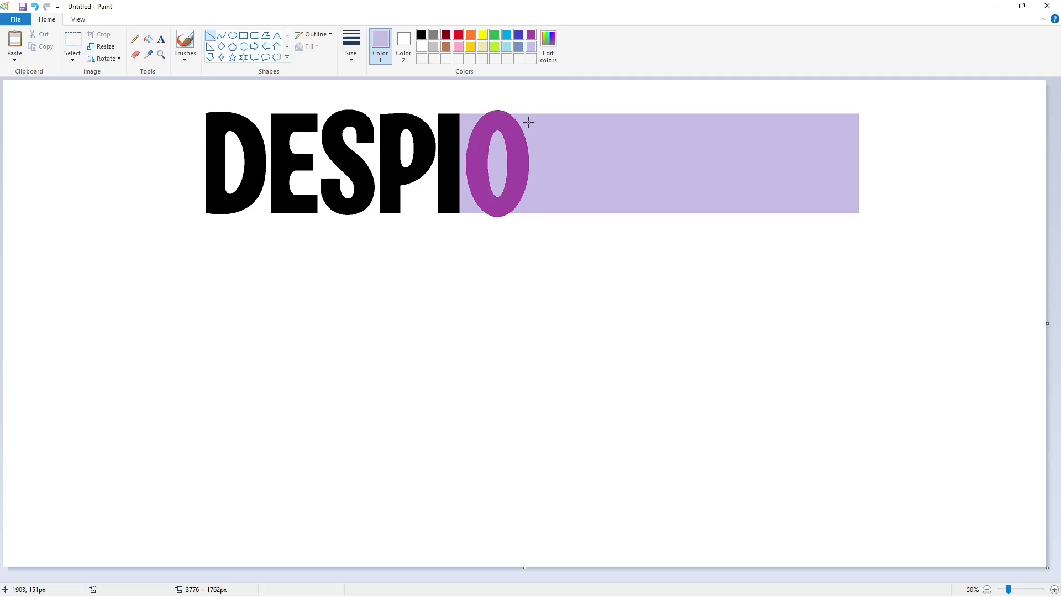
{"action": "left_click_drag", "start_coordinate": [502, 150], "coordinate": [572, 150]}
{"action": "left_click", "coordinate": [598, 160]}
{"action": "key", "text": "Down"}
{"action": "key", "text": "Down"}
{"action": "key", "text": "Down"}
{"action": "key", "text": "Down"}
{"action": "key", "text": "Down"}
{"action": "key", "text": "Down"}
{"action": "key", "text": "Down"}
{"action": "key", "text": "Down"}
{"action": "key", "text": "Down"}
{"action": "key", "text": "Down"}
{"action": "left_click", "coordinate": [632, 181]}
- Fill the C's opening lavender, its remaining body black and the gap between I and C white
{"action": "left_click", "coordinate": [148, 39]}
{"action": "left_click", "coordinate": [514, 157]}
{"action": "left_click", "coordinate": [422, 34]}
{"action": "left_click", "coordinate": [506, 136]}
{"action": "left_click", "coordinate": [422, 47]}
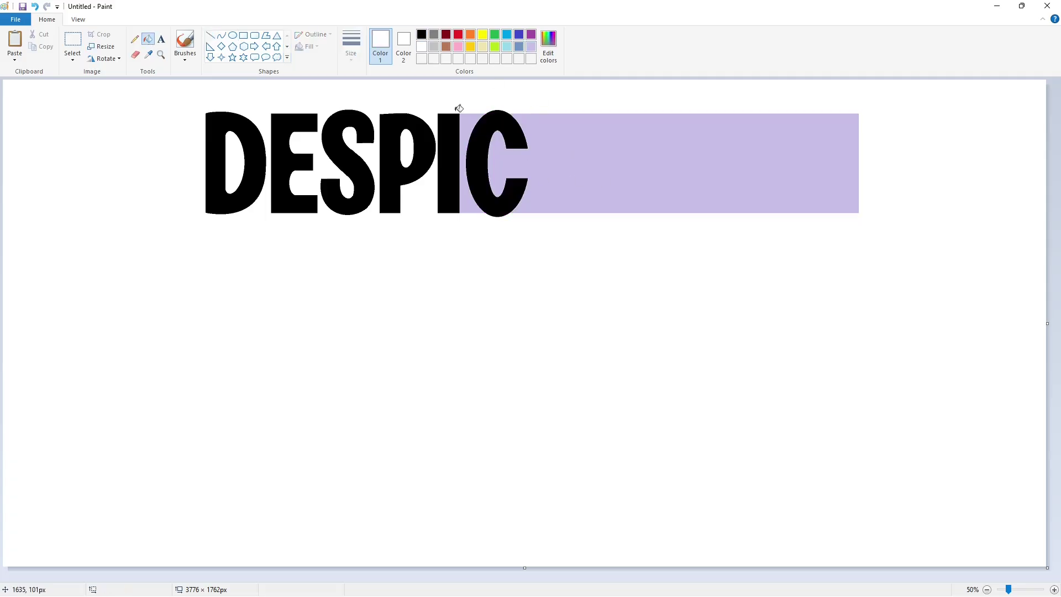
{"action": "left_click", "coordinate": [462, 138]}
- Draw slanted outer and inner black lines with two crossbar lines for the letter A and fill its body black
{"action": "left_click", "coordinate": [210, 35]}
{"action": "left_click", "coordinate": [422, 34]}
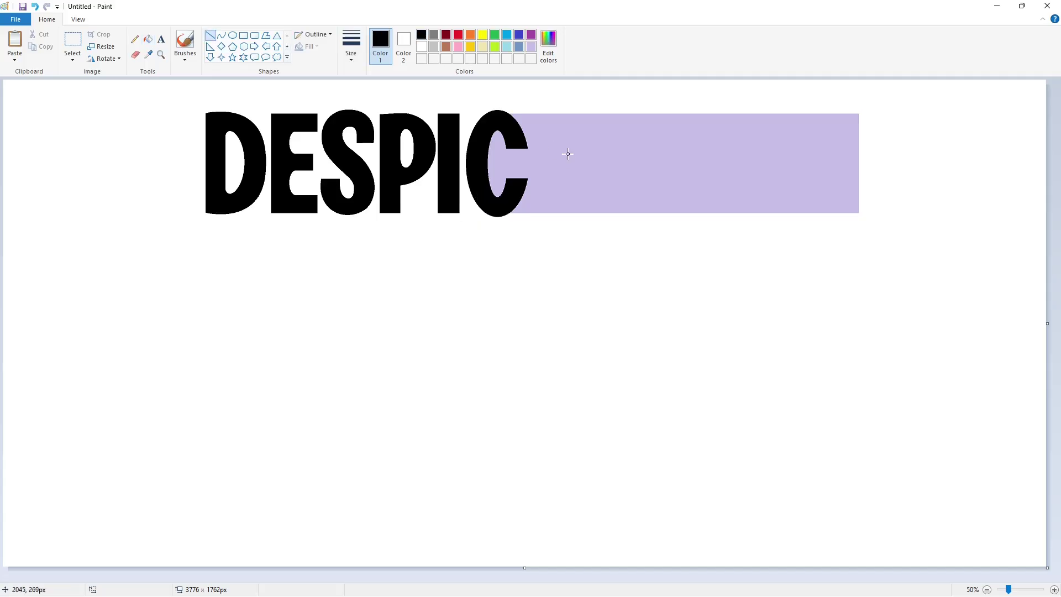
{"action": "mouse_move", "coordinate": [547, 109]}
{"action": "left_mouse_down"}
{"action": "mouse_move", "coordinate": [519, 244]}
{"action": "mouse_move", "coordinate": [598, 228]}
{"action": "left_mouse_up"}
{"action": "left_click_drag", "start_coordinate": [557, 135], "coordinate": [541, 241]}
{"action": "left_click_drag", "start_coordinate": [557, 136], "coordinate": [577, 239]}
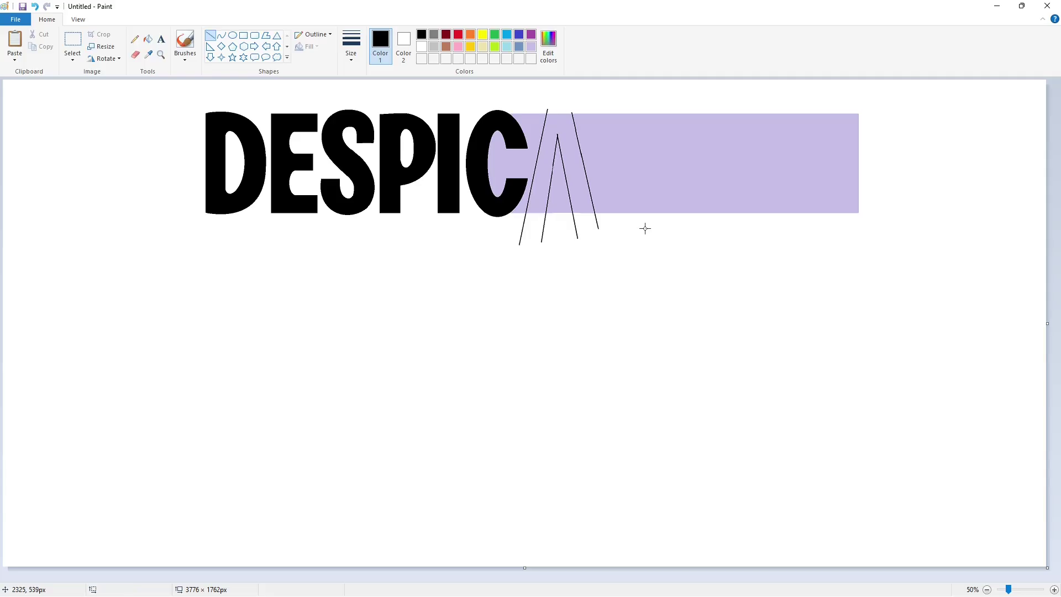
{"action": "mouse_move", "coordinate": [548, 179]}
{"action": "left_mouse_down"}
{"action": "mouse_move", "coordinate": [572, 178]}
{"action": "mouse_move", "coordinate": [577, 193]}
{"action": "left_mouse_up"}
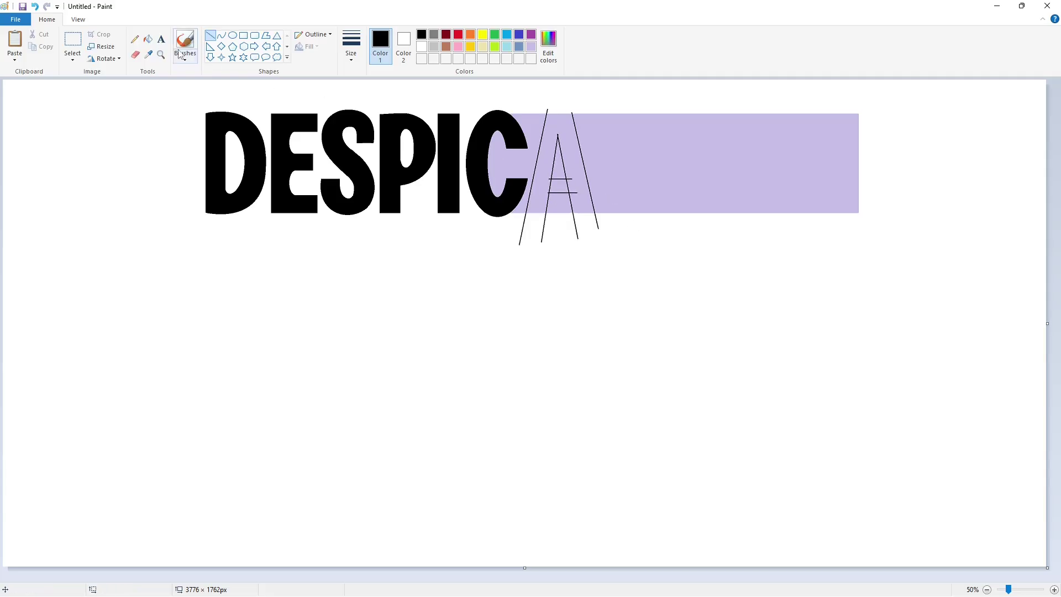
{"action": "left_click", "coordinate": [148, 40]}
{"action": "left_click", "coordinate": [564, 204]}
- Draw horizontal white lines along the A's top and bottom edges to cut off its overhanging guides
{"action": "left_click", "coordinate": [1054, 590]}
{"action": "mouse_move", "coordinate": [467, 577]}
{"action": "left_mouse_down"}
{"action": "mouse_move", "coordinate": [658, 553]}
{"action": "mouse_move", "coordinate": [766, 552]}
{"action": "left_mouse_up"}
{"action": "left_click", "coordinate": [210, 35]}
{"action": "left_click", "coordinate": [422, 46]}
{"action": "left_click_drag", "start_coordinate": [478, 147], "coordinate": [551, 146]}
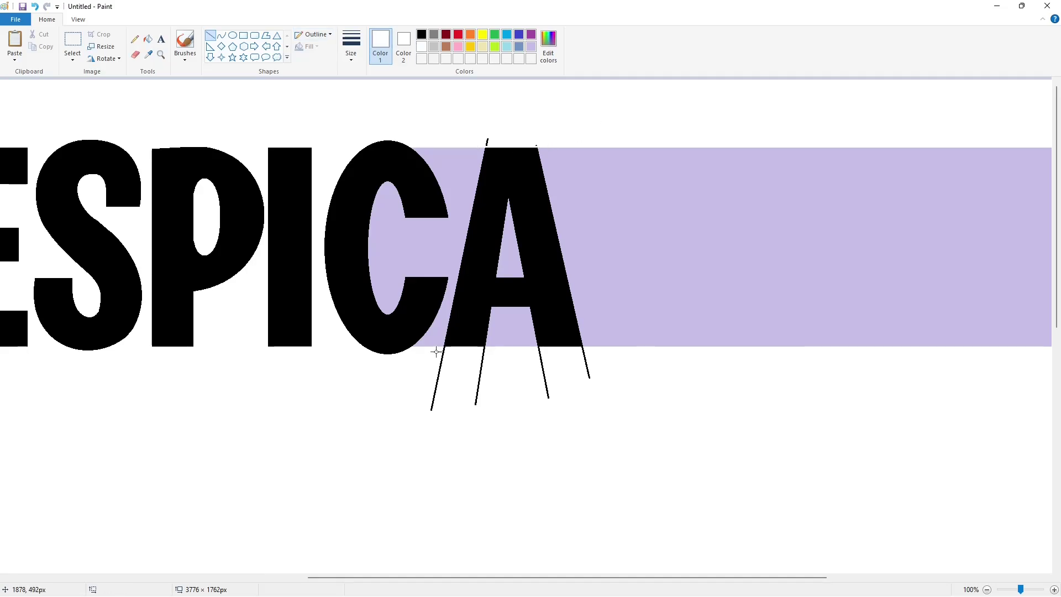
{"action": "left_click_drag", "start_coordinate": [435, 348], "coordinate": [609, 348]}
{"action": "left_click", "coordinate": [614, 284]}
- Fill the C–A gap, the A's counter, the notch between its legs and the overhanging guide ends white
{"action": "left_click", "coordinate": [148, 39]}
{"action": "left_click", "coordinate": [450, 243]}
{"action": "left_click", "coordinate": [507, 260]}
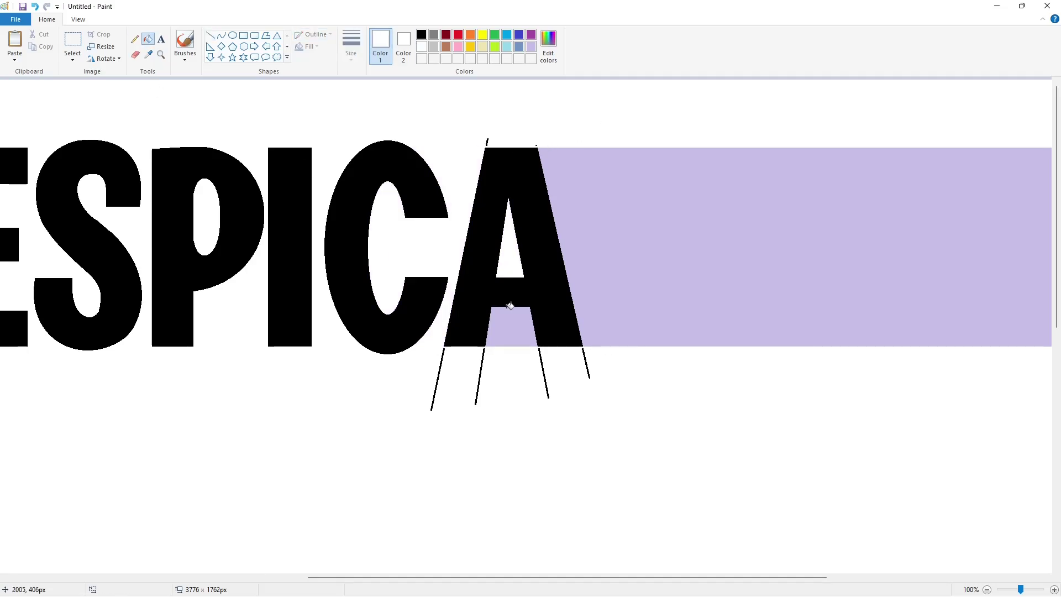
{"action": "left_click", "coordinate": [509, 326]}
{"action": "left_click", "coordinate": [487, 144]}
{"action": "left_click", "coordinate": [442, 357]}
{"action": "left_click", "coordinate": [483, 359]}
{"action": "left_click", "coordinate": [542, 363]}
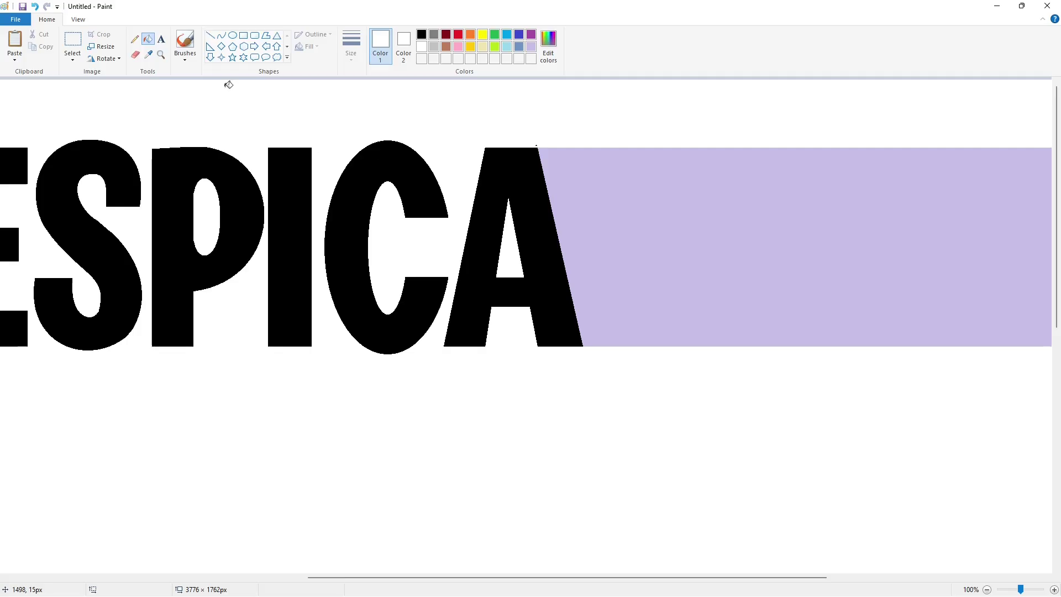
- Draw a vertical black line beside the A and two bulging black curves for the B's outer outline
{"action": "left_click", "coordinate": [210, 35]}
{"action": "scroll", "coordinate": [925, 543], "scroll_direction": "down", "scroll_amount": 1}
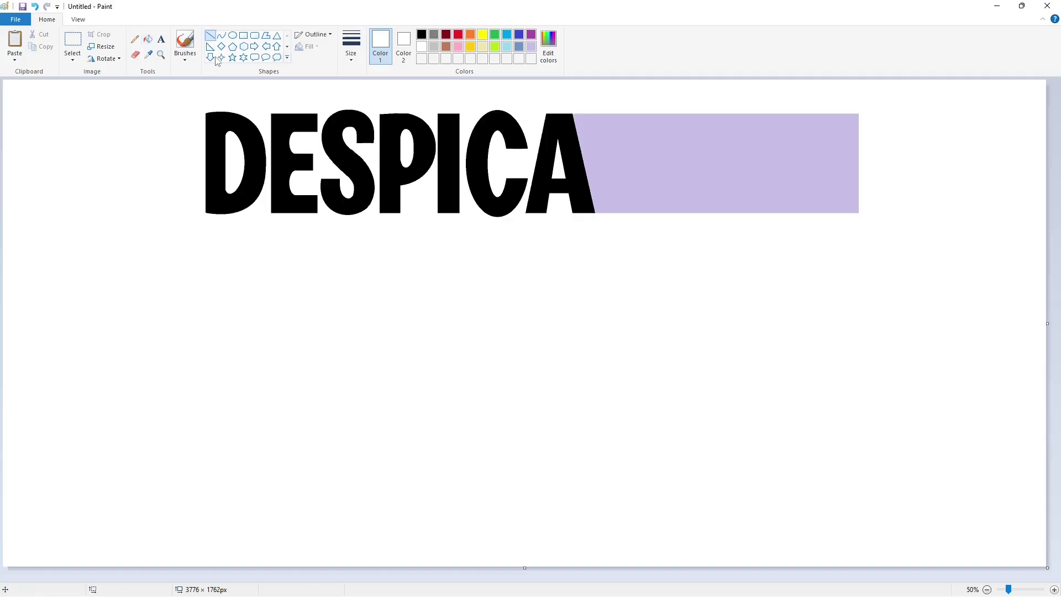
{"action": "left_click", "coordinate": [421, 34]}
{"action": "left_click_drag", "start_coordinate": [598, 110], "coordinate": [597, 239]}
{"action": "left_click", "coordinate": [221, 35]}
{"action": "mouse_move", "coordinate": [597, 115]}
{"action": "left_mouse_down"}
{"action": "mouse_move", "coordinate": [642, 161]}
{"action": "mouse_move", "coordinate": [597, 213]}
{"action": "left_mouse_up"}
{"action": "left_click", "coordinate": [653, 110]}
{"action": "left_click", "coordinate": [664, 138]}
{"action": "left_click_drag", "start_coordinate": [653, 175], "coordinate": [669, 170]}
{"action": "left_click_drag", "start_coordinate": [659, 211], "coordinate": [662, 225]}
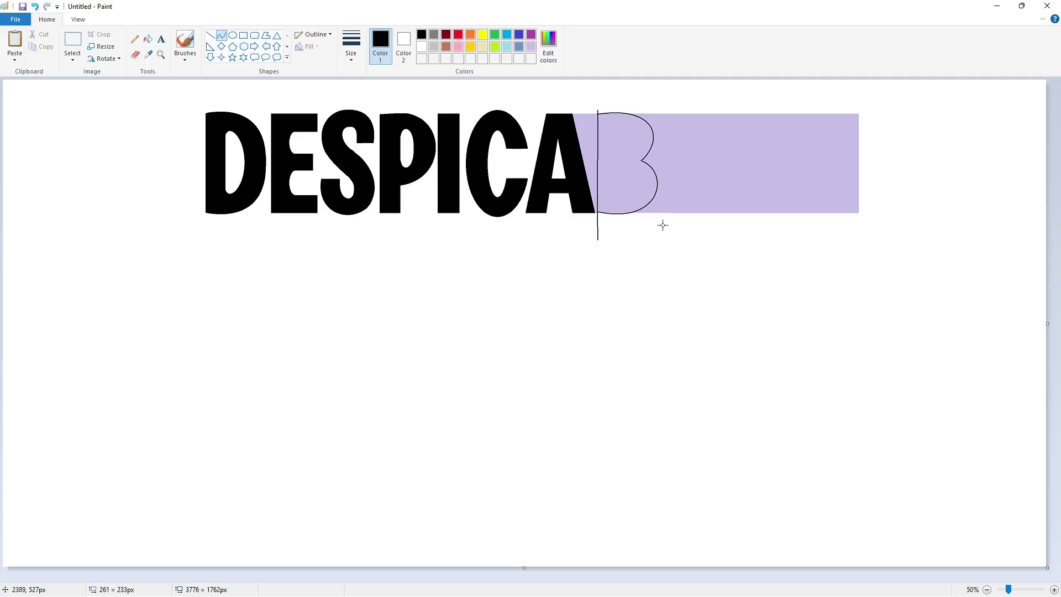
{"action": "left_click", "coordinate": [355, 82]}
- Draw a vertical black line inside the B and two curves against it for the upper and lower counters
{"action": "left_click", "coordinate": [210, 35]}
{"action": "left_click_drag", "start_coordinate": [618, 126], "coordinate": [618, 208]}
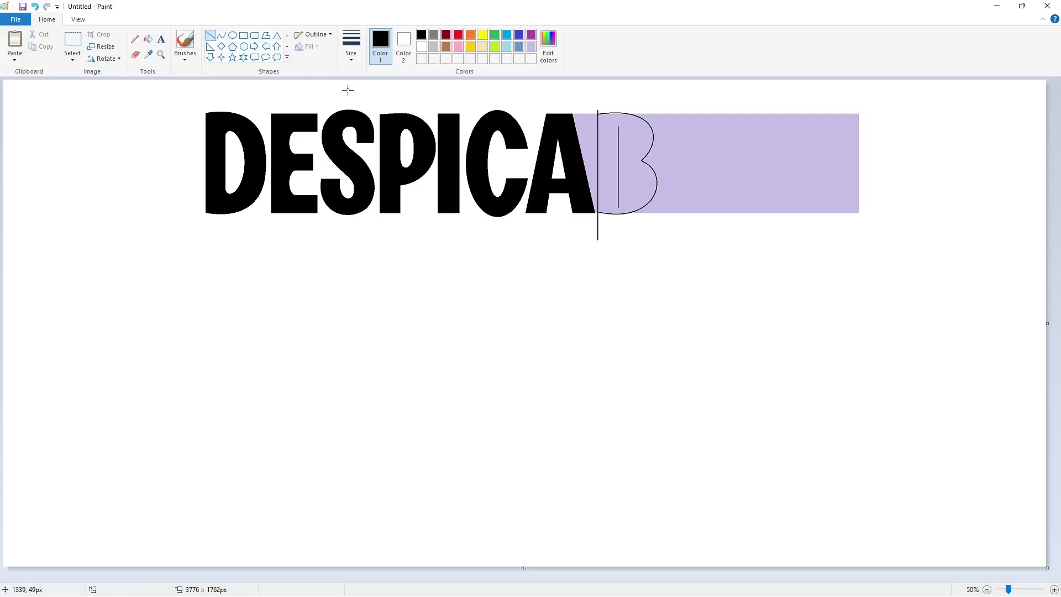
{"action": "left_click", "coordinate": [221, 34]}
{"action": "left_click_drag", "start_coordinate": [632, 128], "coordinate": [634, 193]}
{"action": "left_click", "coordinate": [677, 169]}
{"action": "left_click", "coordinate": [1054, 589]}
{"action": "left_click_drag", "start_coordinate": [445, 578], "coordinate": [773, 578]}
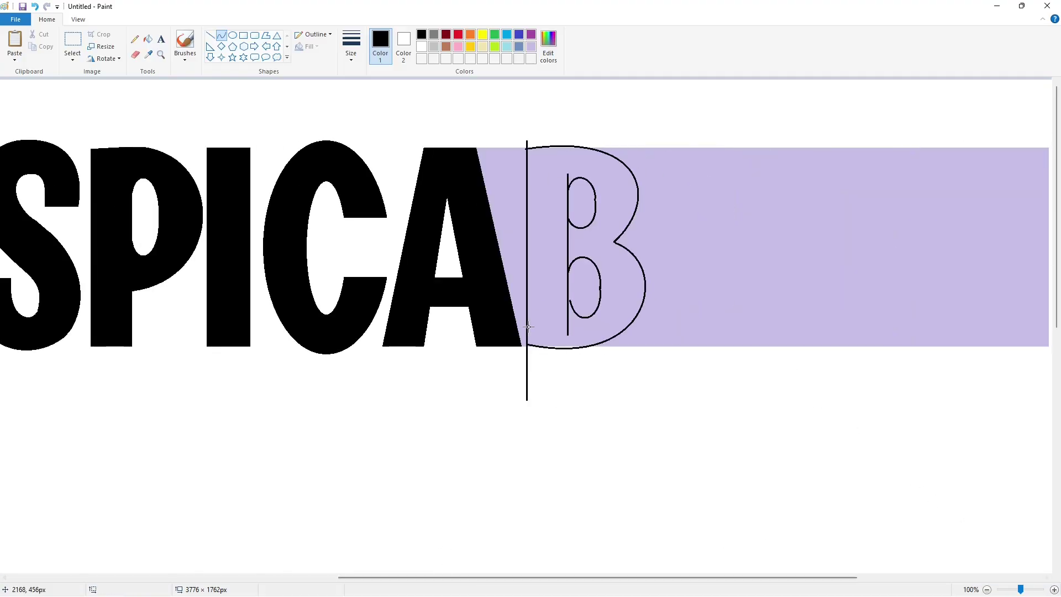
{"action": "left_click", "coordinate": [210, 35]}
{"action": "left_click_drag", "start_coordinate": [570, 304], "coordinate": [564, 280]}
{"action": "key", "text": "ctrl+z"}
{"action": "left_click", "coordinate": [987, 589]}
- Redraw the B's lower counter curve so it meets the inner vertical line, and fill the B's body black
{"action": "left_click", "coordinate": [221, 35]}
{"action": "mouse_move", "coordinate": [618, 193]}
{"action": "left_mouse_down"}
{"action": "mouse_move", "coordinate": [634, 185]}
{"action": "mouse_move", "coordinate": [634, 197]}
{"action": "left_mouse_up"}
{"action": "left_click", "coordinate": [1054, 589]}
{"action": "left_click", "coordinate": [147, 39]}
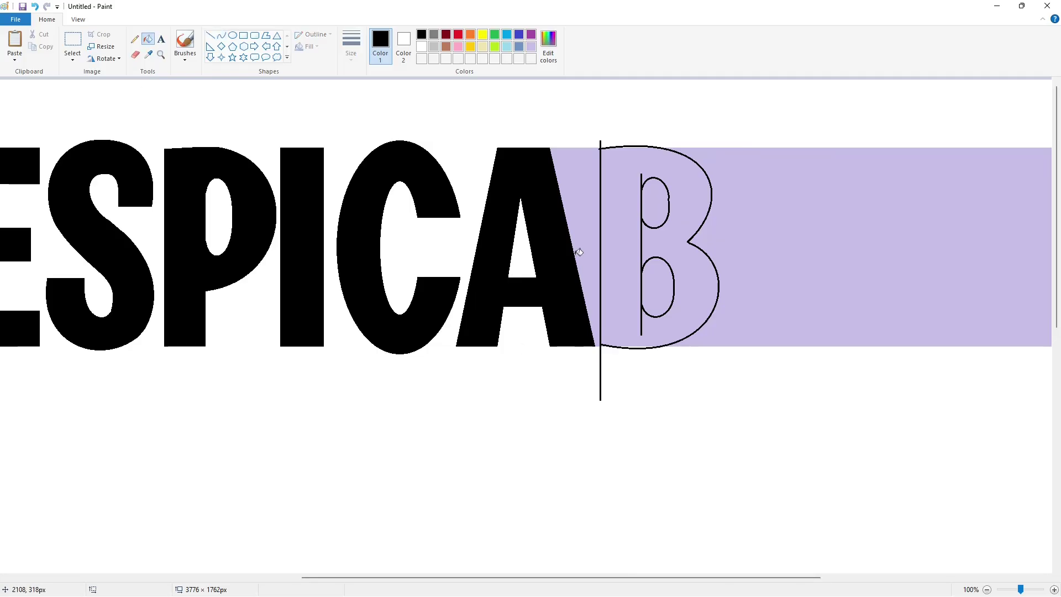
{"action": "left_click", "coordinate": [608, 243]}
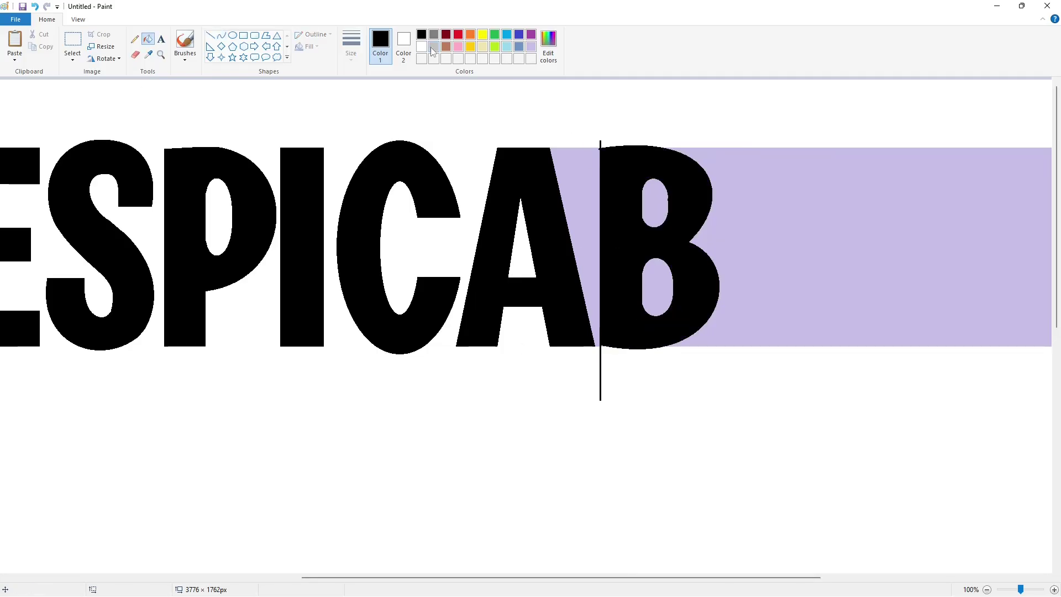
- Fill the A–B gap, the guide ends and both of the B's counters white, cutting the guide with white lines
{"action": "left_click", "coordinate": [433, 50]}
{"action": "left_click", "coordinate": [574, 165]}
{"action": "left_click", "coordinate": [210, 35]}
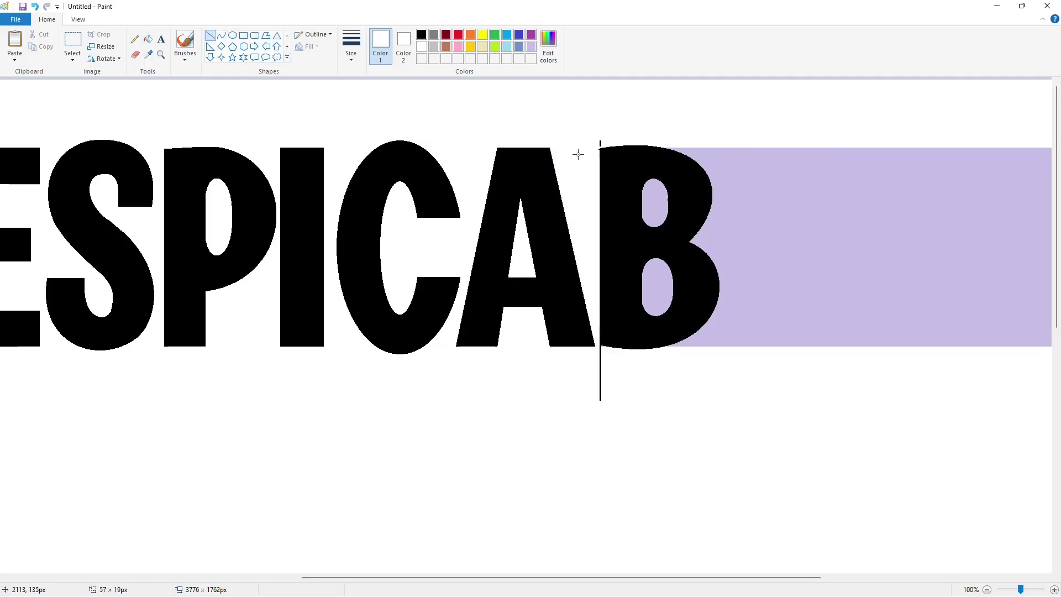
{"action": "left_click_drag", "start_coordinate": [577, 155], "coordinate": [578, 154]}
{"action": "left_click_drag", "start_coordinate": [608, 350], "coordinate": [616, 353]}
{"action": "left_click", "coordinate": [148, 39]}
{"action": "left_click", "coordinate": [601, 144]}
{"action": "left_click", "coordinate": [601, 361]}
{"action": "left_click", "coordinate": [656, 287]}
{"action": "left_click", "coordinate": [655, 204]}
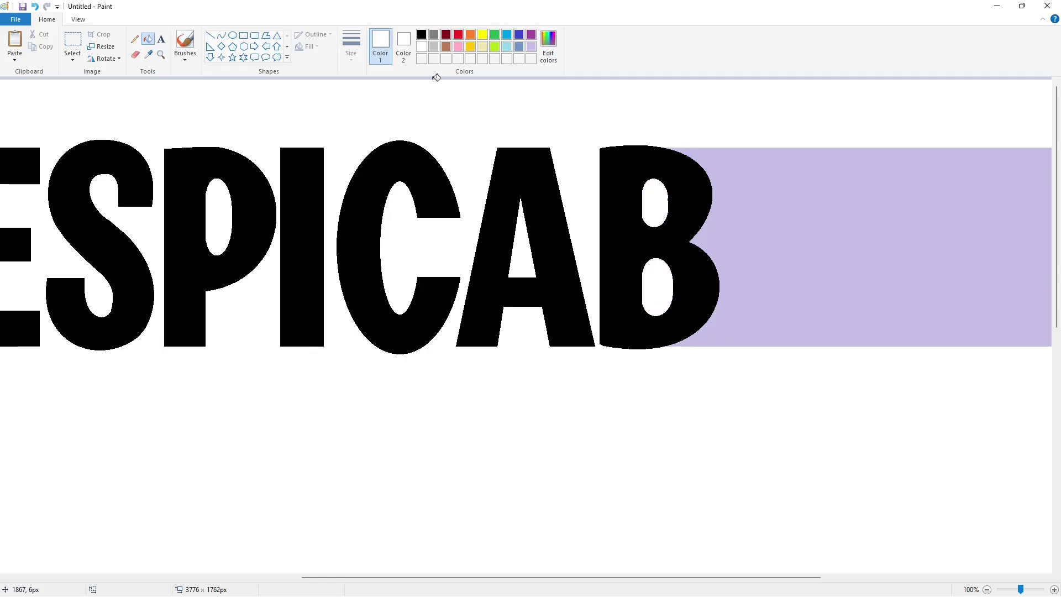
- Outline the L beside the B with a vertical black line about 531 px long, a shorter vertical, a foot line and an end line
{"action": "left_click", "coordinate": [210, 36]}
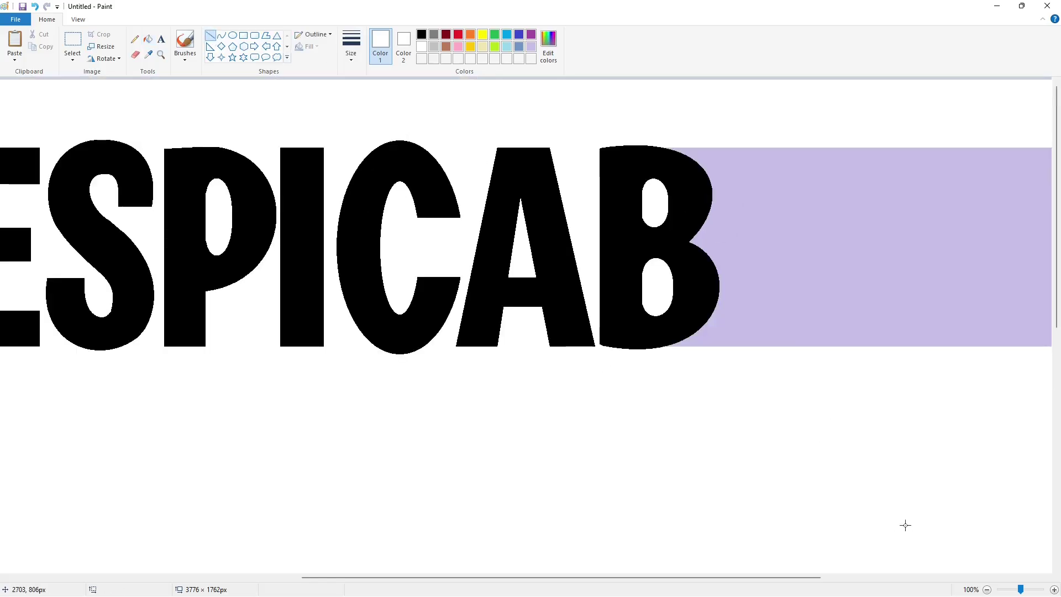
{"action": "left_click", "coordinate": [986, 589]}
{"action": "left_click", "coordinate": [421, 34]}
{"action": "left_click_drag", "start_coordinate": [663, 105], "coordinate": [665, 252]}
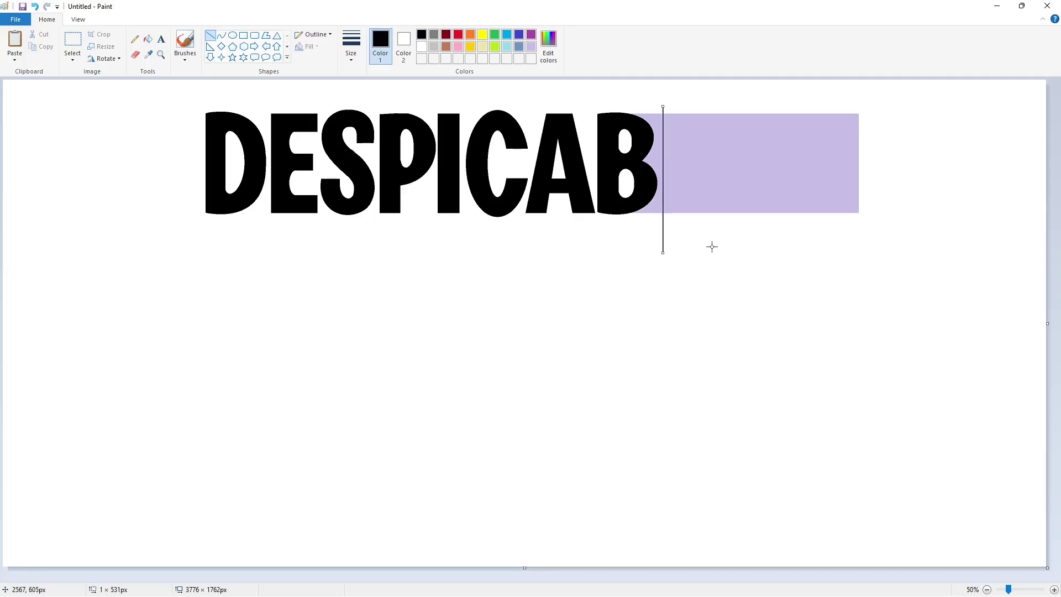
{"action": "mouse_move", "coordinate": [682, 108]}
{"action": "left_mouse_down"}
{"action": "mouse_move", "coordinate": [682, 214]}
{"action": "mouse_move", "coordinate": [673, 195]}
{"action": "mouse_move", "coordinate": [706, 203]}
{"action": "left_mouse_up"}
{"action": "left_click", "coordinate": [1054, 589]}
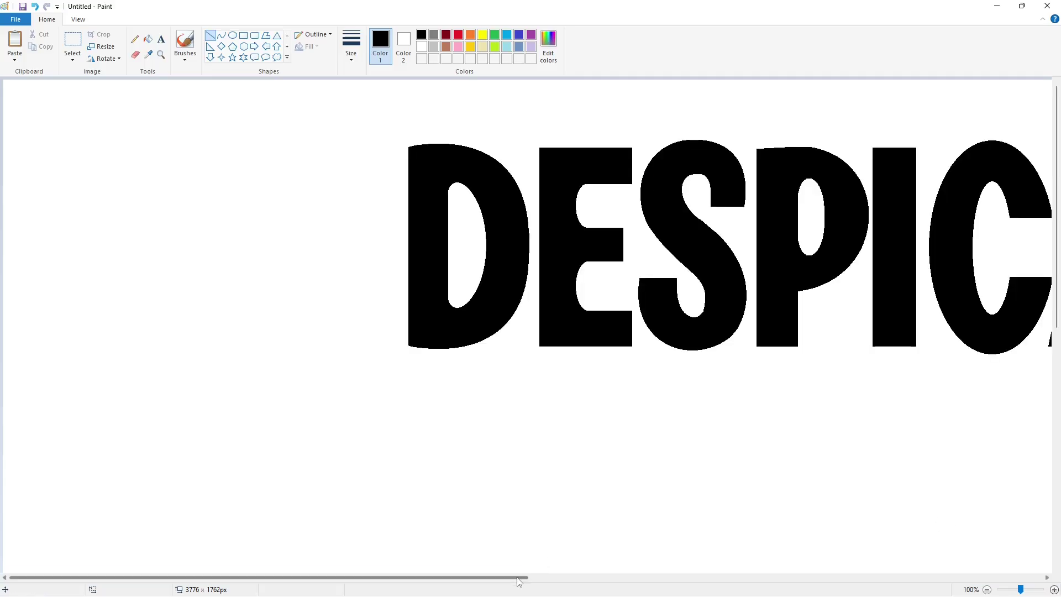
{"action": "left_click_drag", "start_coordinate": [518, 578], "coordinate": [846, 577]}
{"action": "left_click", "coordinate": [446, 35]}
{"action": "left_click", "coordinate": [233, 36]}
{"action": "left_click_drag", "start_coordinate": [720, 286], "coordinate": [740, 307]}
{"action": "key", "text": "Down"}
{"action": "key", "text": "Down"}
{"action": "key", "text": "Down"}
{"action": "key", "text": "Down"}
{"action": "key", "text": "Down"}
{"action": "key", "text": "Down"}
{"action": "key", "text": "Down"}
{"action": "key", "text": "Left"}
{"action": "key", "text": "Left"}
{"action": "key", "text": "Left"}
{"action": "key", "text": "Left"}
{"action": "key", "text": "Left"}
{"action": "key", "text": "Left"}
{"action": "key", "text": "Left"}
{"action": "key", "text": "Left"}
{"action": "key", "text": "Left"}
{"action": "left_click", "coordinate": [837, 304]}
{"action": "key", "text": "ctrl+z"}
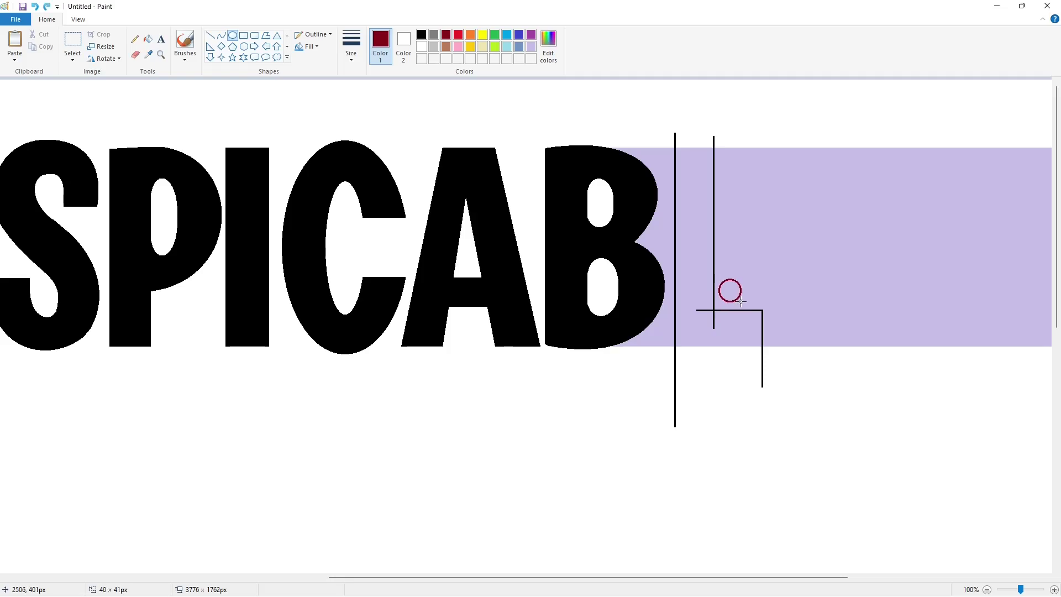
- Draw a dark red circle about 40 px wide and nudge it into the L's inner corner, touching both lines
{"action": "key", "text": "Down"}
{"action": "key", "text": "Down"}
{"action": "key", "text": "Down"}
{"action": "key", "text": "Down"}
{"action": "key", "text": "Left"}
{"action": "key", "text": "Left"}
{"action": "key", "text": "Left"}
{"action": "key", "text": "Left"}
{"action": "key", "text": "Left"}
{"action": "key", "text": "Left"}
{"action": "key", "text": "Left"}
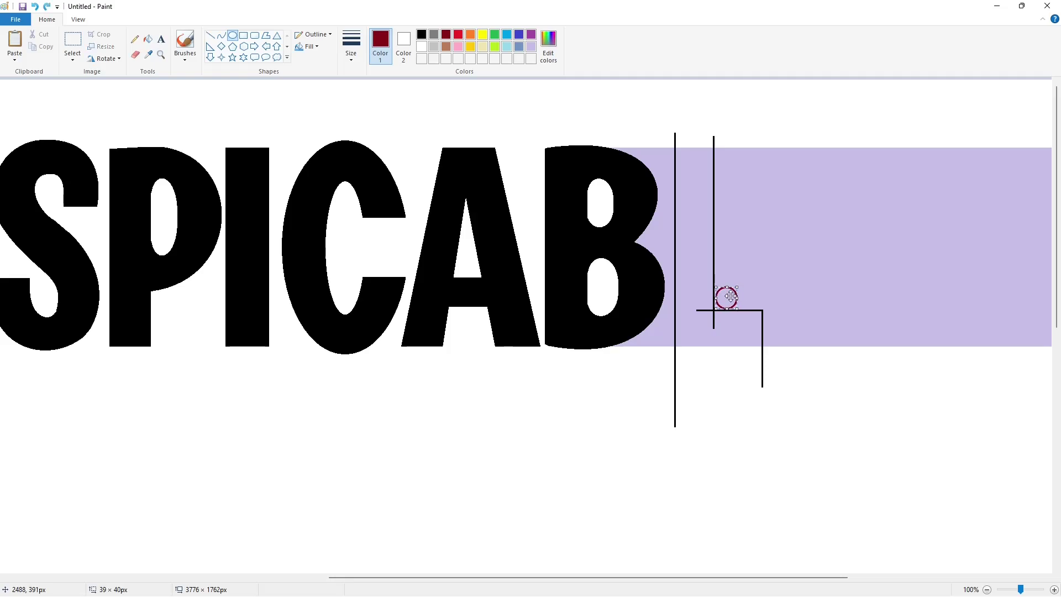
{"action": "left_click", "coordinate": [785, 303]}
- Fill the L's body black and recolour the corner circle's outline lavender to leave a rounded inner corner
{"action": "left_click", "coordinate": [148, 39]}
{"action": "left_click", "coordinate": [422, 34]}
{"action": "left_click", "coordinate": [720, 322]}
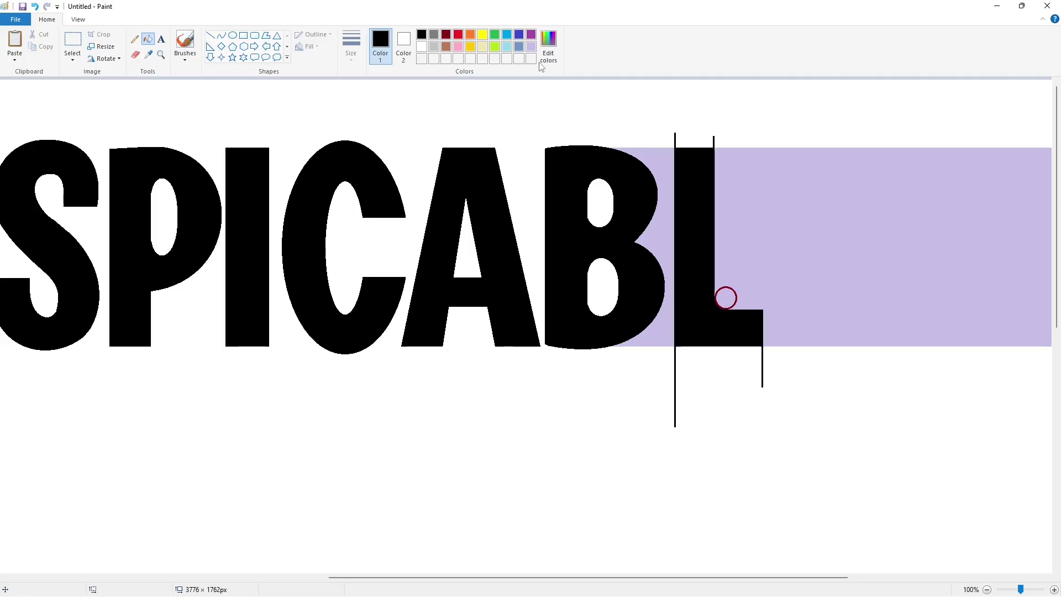
{"action": "left_click", "coordinate": [531, 46]}
{"action": "left_click", "coordinate": [737, 292]}
- Cut the L's overhanging guides with white lines and fill the B–L gap and the guide ends white
{"action": "left_click", "coordinate": [421, 47]}
{"action": "left_click", "coordinate": [210, 35]}
{"action": "left_click_drag", "start_coordinate": [663, 142], "coordinate": [720, 142]}
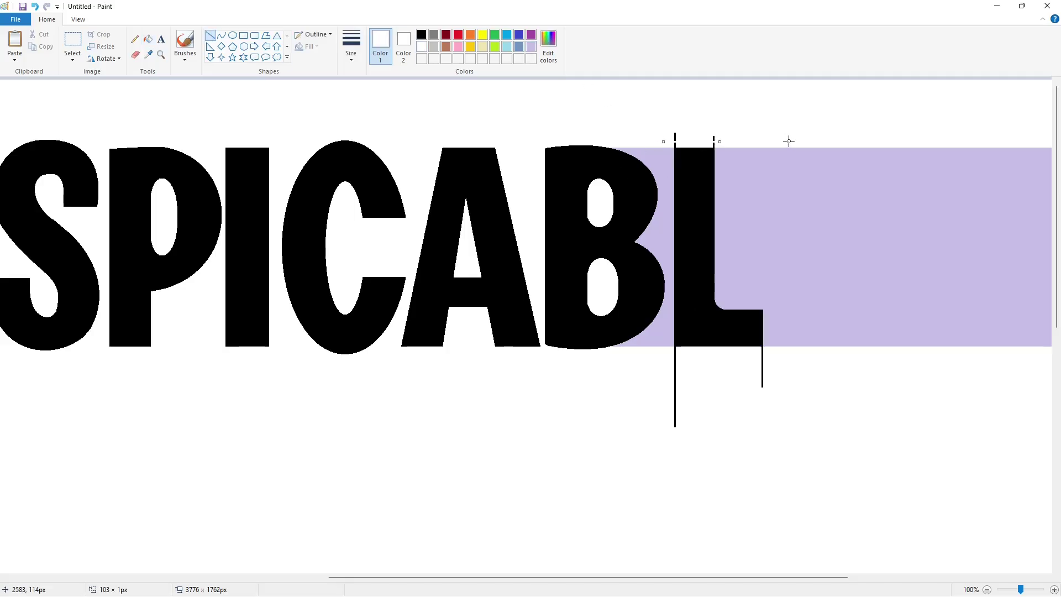
{"action": "left_click_drag", "start_coordinate": [666, 347], "coordinate": [788, 347]}
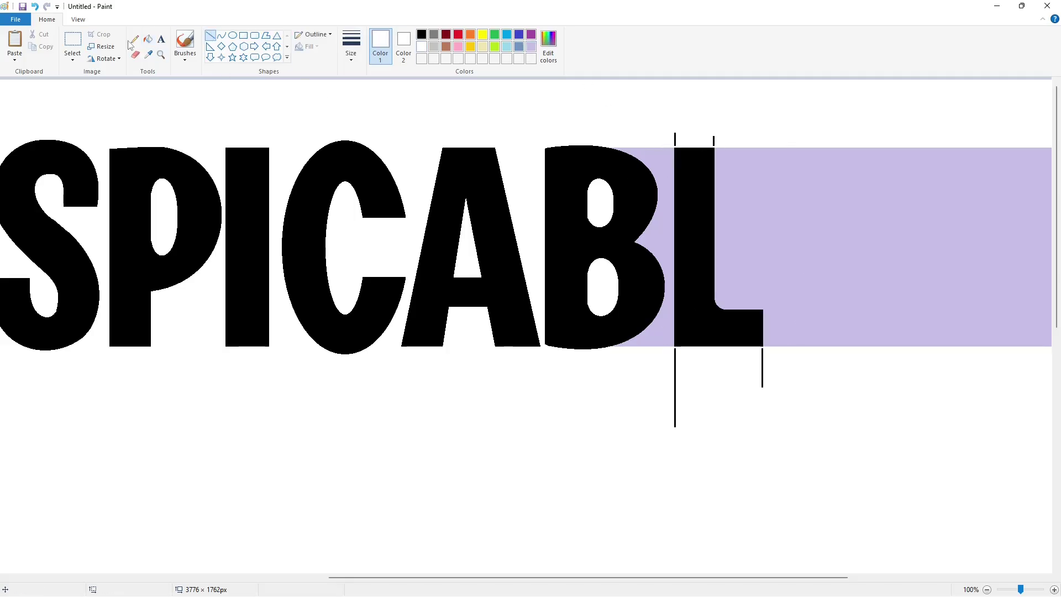
{"action": "left_click", "coordinate": [147, 39]}
{"action": "left_click", "coordinate": [667, 231]}
{"action": "left_click", "coordinate": [675, 350]}
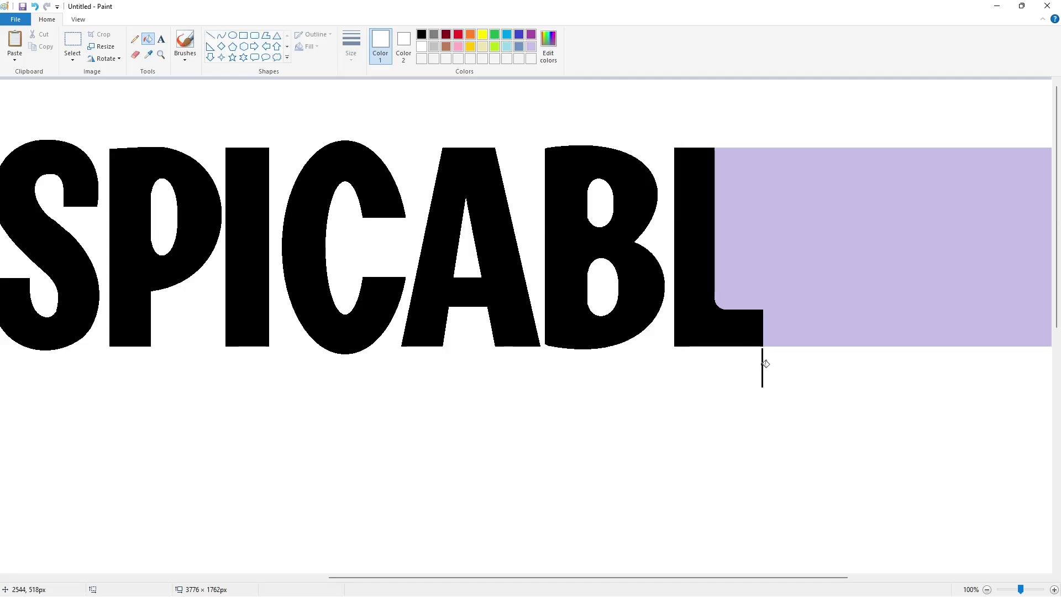
{"action": "left_click", "coordinate": [761, 364]}
- Copy the E from beside the D, paste it on the lavender band after the L and nudge it closer to the L
{"action": "left_click_drag", "start_coordinate": [588, 578], "coordinate": [474, 577]}
{"action": "left_click", "coordinate": [73, 41]}
{"action": "left_click_drag", "start_coordinate": [118, 132], "coordinate": [220, 412]}
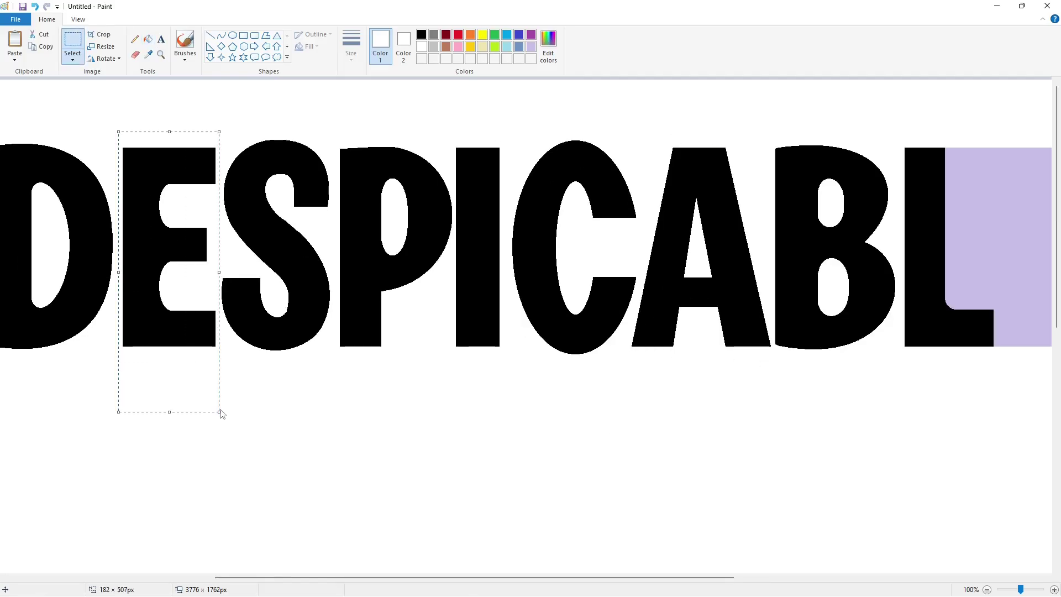
{"action": "key", "text": "ctrl+c"}
{"action": "left_click_drag", "start_coordinate": [414, 577], "coordinate": [705, 538]}
{"action": "key", "text": "ctrl+v"}
{"action": "left_click_drag", "start_coordinate": [45, 218], "coordinate": [460, 270]}
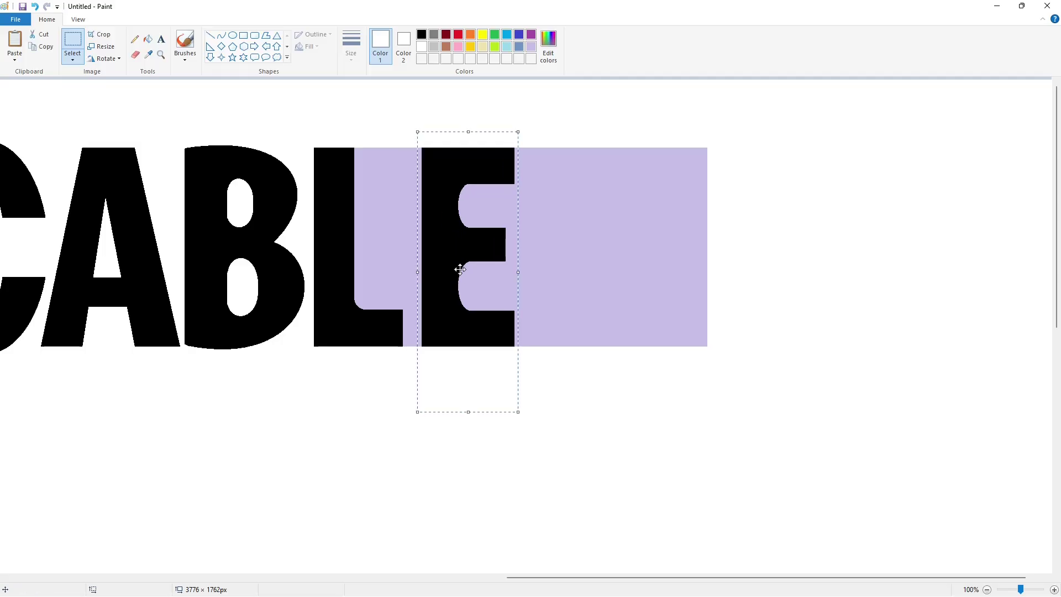
{"action": "key", "text": "Left"}
{"action": "key", "text": "Left"}
{"action": "key", "text": "Left"}
{"action": "key", "text": "Left"}
{"action": "key", "text": "Left"}
{"action": "key", "text": "Left"}
{"action": "key", "text": "Left"}
{"action": "key", "text": "Left"}
{"action": "key", "text": "Left"}
{"action": "key", "text": "Left"}
{"action": "key", "text": "Left"}
{"action": "key", "text": "Left"}
{"action": "key", "text": "Left"}
{"action": "key", "text": "Left"}
{"action": "key", "text": "Escape"}
- Fill the remaining lavender areas between the L and the final E and beyond the E with white
{"action": "left_click", "coordinate": [988, 590]}
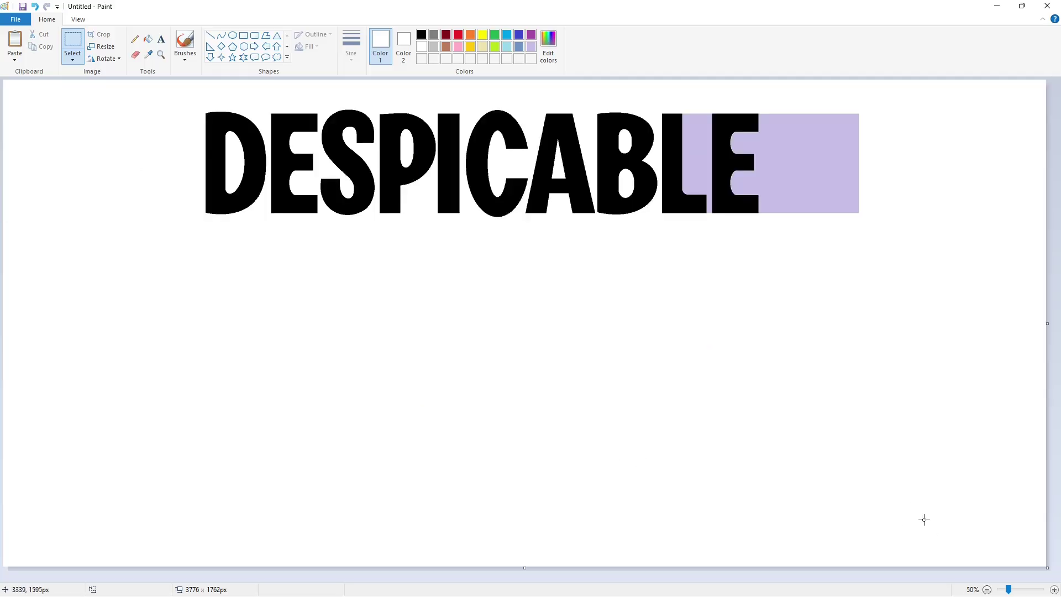
{"action": "left_click", "coordinate": [147, 38]}
{"action": "left_click", "coordinate": [698, 145]}
{"action": "left_click", "coordinate": [792, 150]}
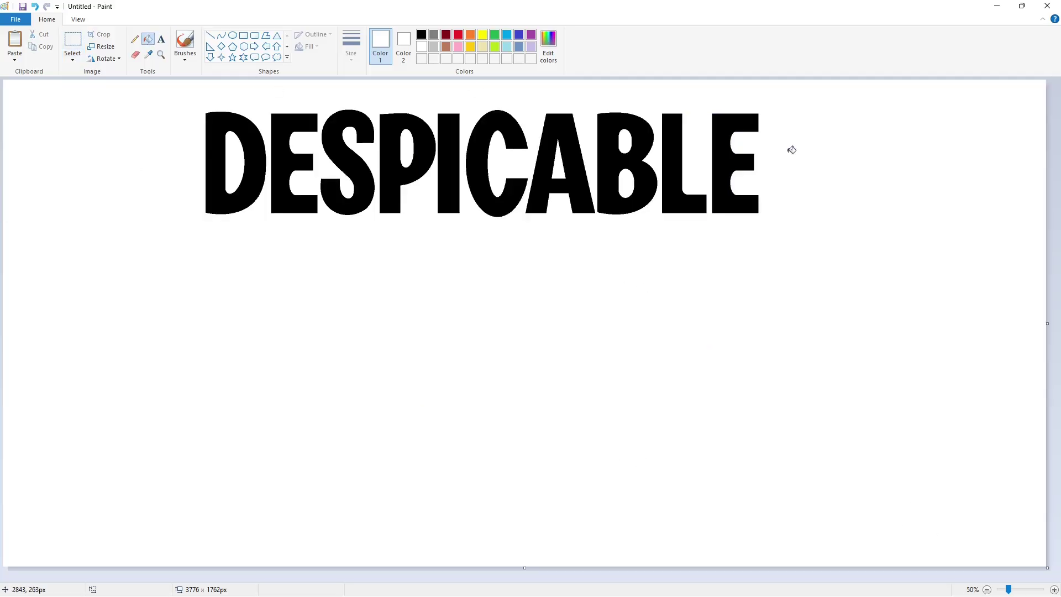
- Draw a large guide rectangle beneath the word DESPICABLE, extending past both its ends, and fill it lavender
{"action": "left_click", "coordinate": [243, 36]}
{"action": "left_click", "coordinate": [422, 34]}
{"action": "left_click_drag", "start_coordinate": [167, 234], "coordinate": [936, 485]}
{"action": "left_click_drag", "start_coordinate": [469, 349], "coordinate": [463, 343]}
{"action": "left_click_drag", "start_coordinate": [547, 479], "coordinate": [564, 511]}
{"action": "left_click", "coordinate": [147, 38]}
{"action": "left_click", "coordinate": [331, 249]}
{"action": "key", "text": "ctrl+z"}
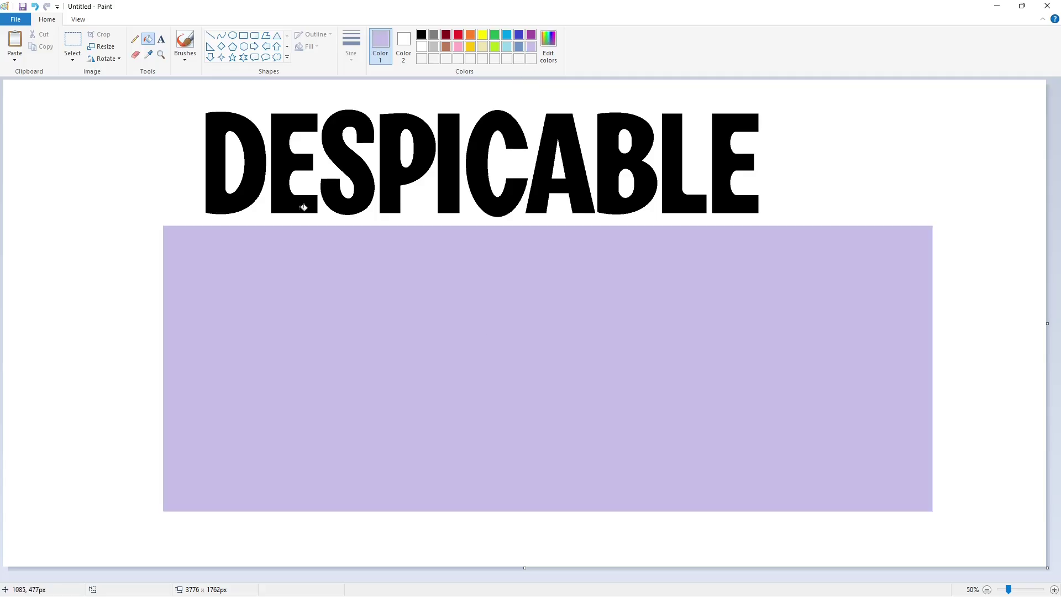
- Draw two vertical black lines for the M's left stem: one past the full band height and a shorter inner one from mid-height down
{"action": "left_click", "coordinate": [209, 36]}
{"action": "left_click", "coordinate": [421, 35]}
{"action": "left_click_drag", "start_coordinate": [208, 225], "coordinate": [208, 529]}
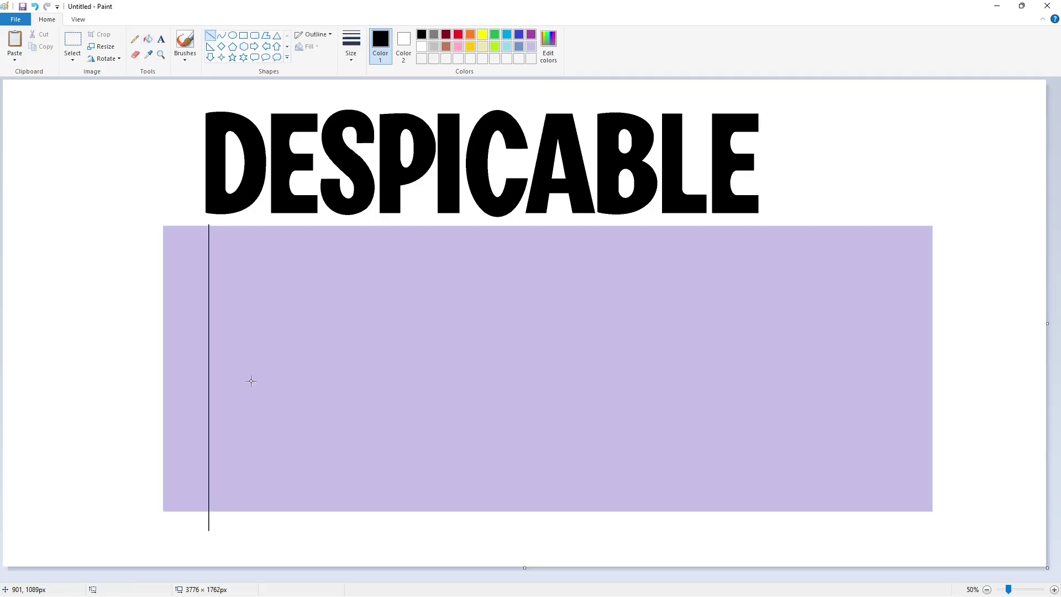
{"action": "left_click_drag", "start_coordinate": [262, 353], "coordinate": [263, 511]}
- Draw a black curve sloping down from the band's upper edge as the left side of the M's central V
{"action": "left_click", "coordinate": [221, 35]}
{"action": "left_click_drag", "start_coordinate": [269, 224], "coordinate": [319, 351]}
{"action": "mouse_move", "coordinate": [295, 291]}
{"action": "left_mouse_down"}
{"action": "mouse_move", "coordinate": [276, 254]}
{"action": "mouse_move", "coordinate": [317, 353]}
{"action": "left_mouse_up"}
{"action": "left_click", "coordinate": [422, 345]}
{"action": "key", "text": "ctrl+z"}
{"action": "left_click_drag", "start_coordinate": [282, 261], "coordinate": [275, 253]}
- Draw a hooked black curve from the inner stem line as the lower edge of the M's left diagonal
{"action": "left_click", "coordinate": [221, 34]}
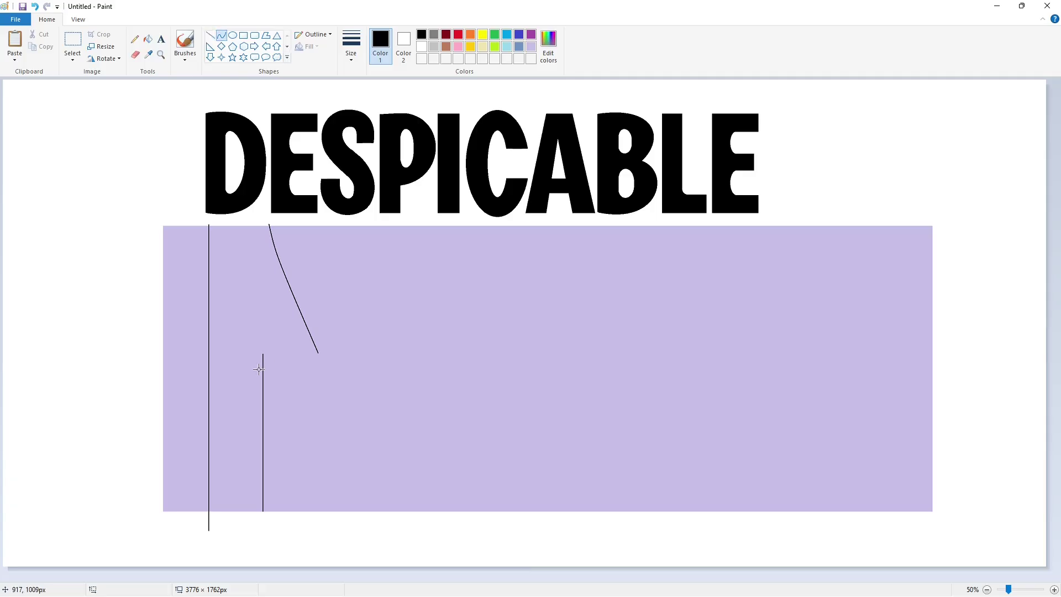
{"action": "mouse_move", "coordinate": [263, 375]}
{"action": "left_mouse_down"}
{"action": "mouse_move", "coordinate": [299, 449]}
{"action": "mouse_move", "coordinate": [265, 361]}
{"action": "mouse_move", "coordinate": [271, 369]}
{"action": "left_mouse_up"}
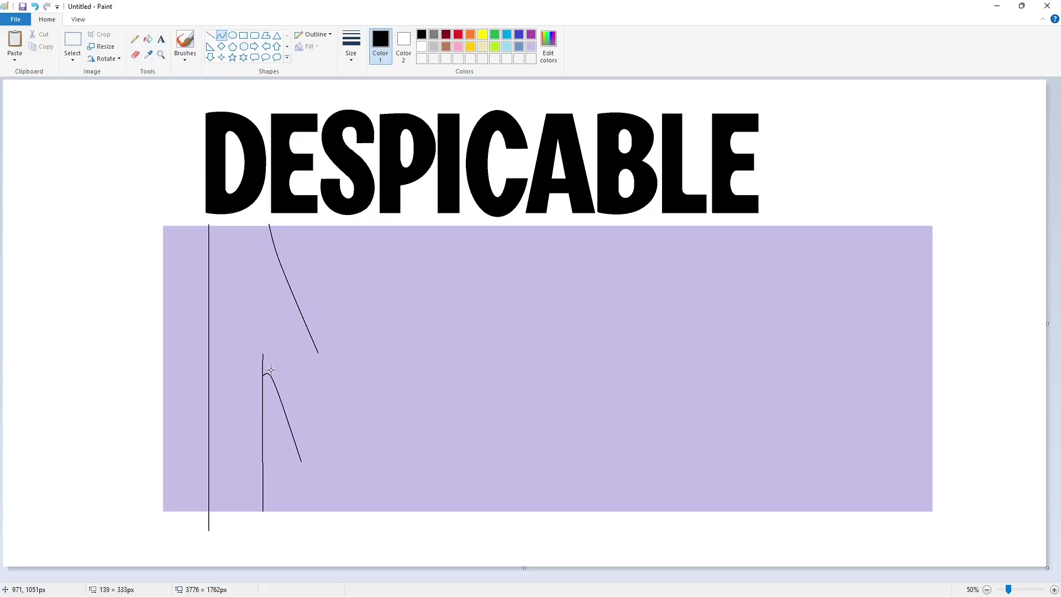
{"action": "left_click", "coordinate": [384, 368]}
- Paste a copy of the half M outline in the canvas's upper-left area and fill the copy's lavender background white
{"action": "left_click", "coordinate": [72, 42]}
{"action": "left_click_drag", "start_coordinate": [195, 219], "coordinate": [312, 452]}
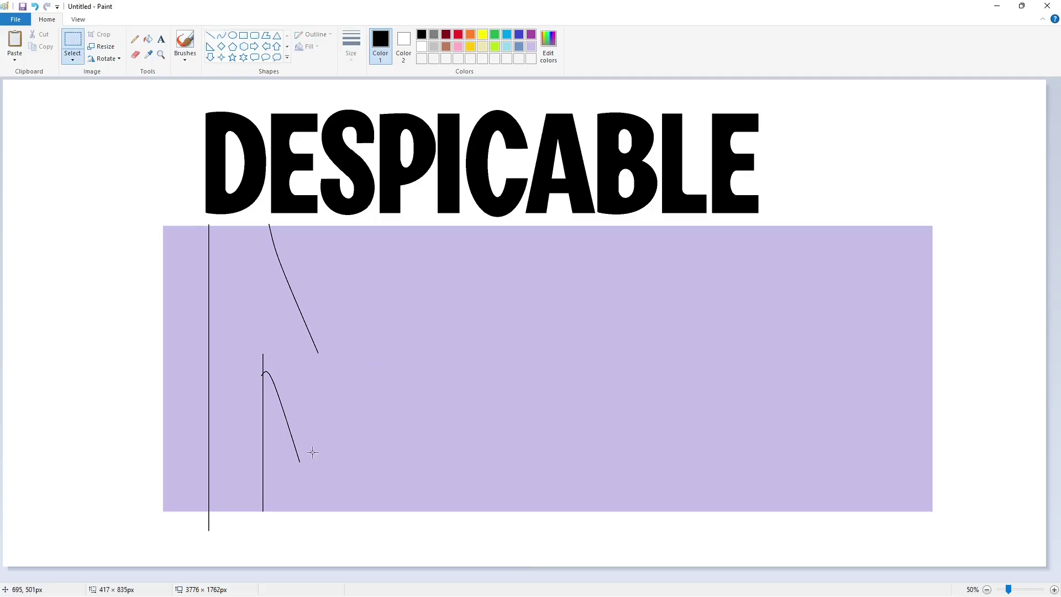
{"action": "left_click_drag", "start_coordinate": [349, 530], "coordinate": [350, 529]}
{"action": "key", "text": "ctrl+c"}
{"action": "key", "text": "ctrl+v"}
{"action": "left_click", "coordinate": [192, 289]}
{"action": "left_click", "coordinate": [148, 40]}
{"action": "left_click", "coordinate": [422, 46]}
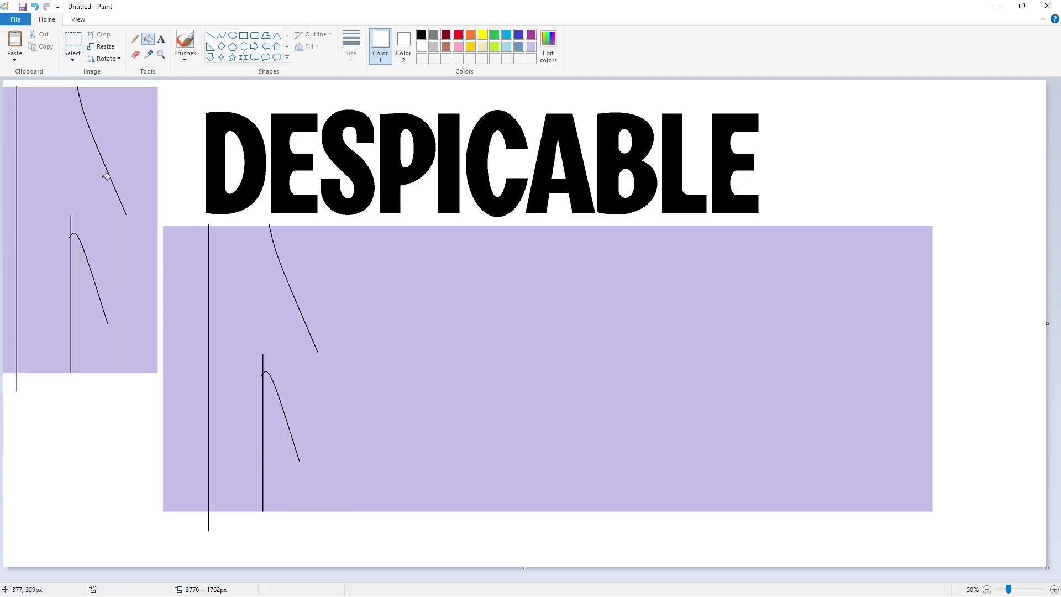
{"action": "left_click", "coordinate": [91, 181]}
{"action": "left_click", "coordinate": [10, 139]}
- Duplicate the copied half outline, flip it horizontally and align it with the left half so the V meets in the middle
{"action": "left_click", "coordinate": [72, 41]}
{"action": "left_click_drag", "start_coordinate": [146, 412], "coordinate": [3, 81]}
{"action": "key", "text": "ctrl+c"}
{"action": "key", "text": "ctrl+v"}
{"action": "left_click", "coordinate": [108, 58]}
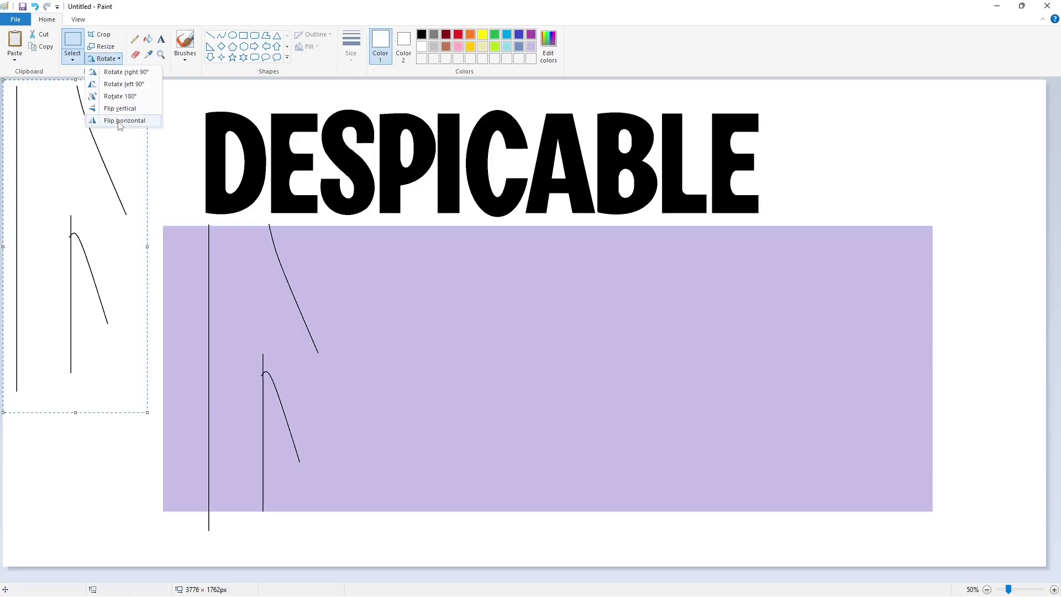
{"action": "left_click", "coordinate": [123, 120]}
{"action": "left_click_drag", "start_coordinate": [91, 234], "coordinate": [386, 363]}
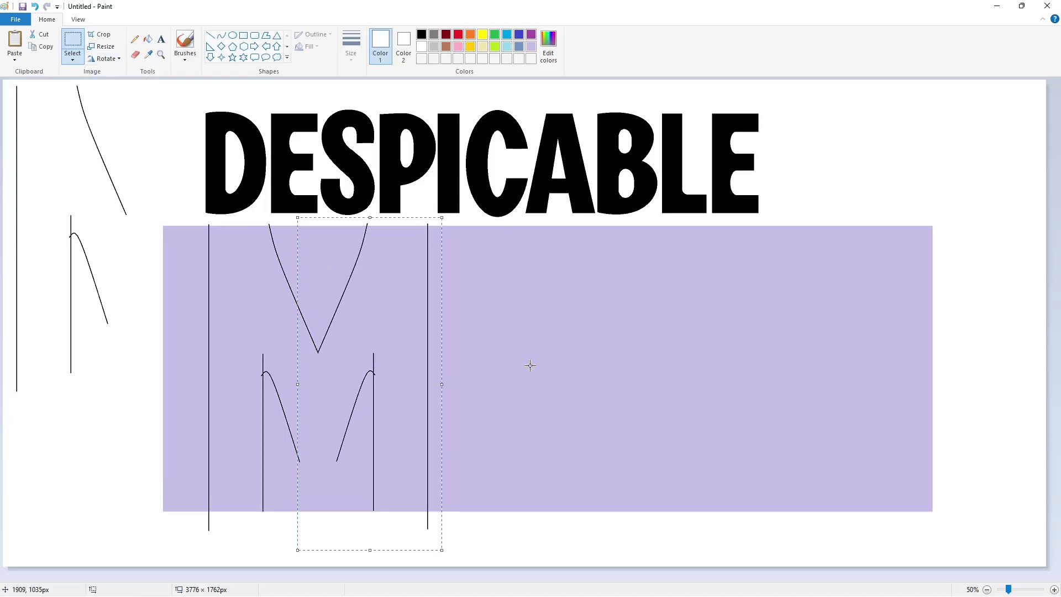
{"action": "key", "text": "Right"}
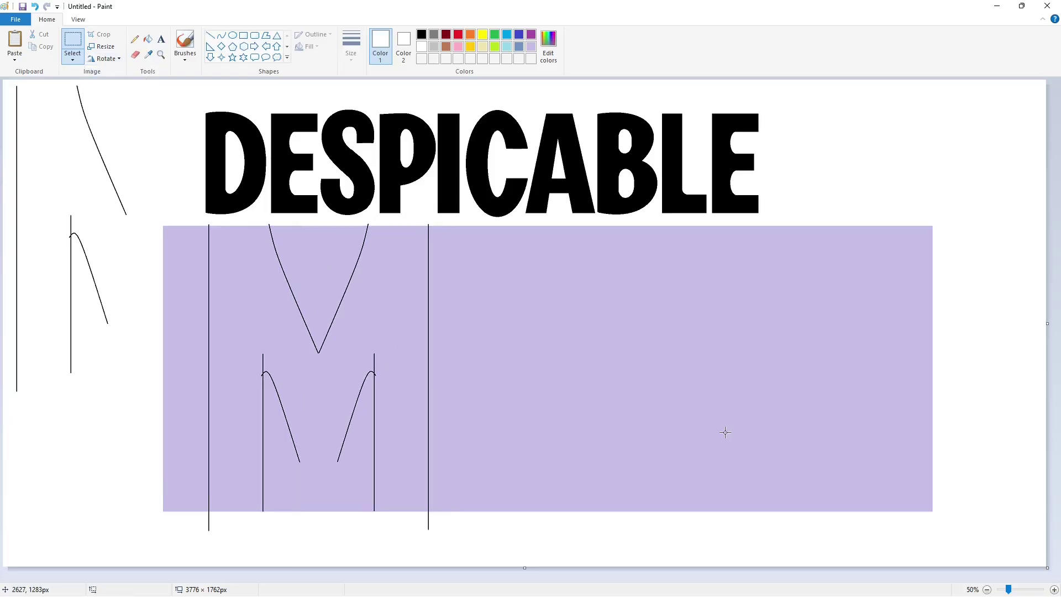
- Join the lower ends of the M's two inner curves with a horizontal black line about 140 px long
{"action": "left_click", "coordinate": [1052, 589]}
{"action": "scroll", "coordinate": [656, 552], "scroll_direction": "down", "scroll_amount": 2}
{"action": "left_click", "coordinate": [210, 35]}
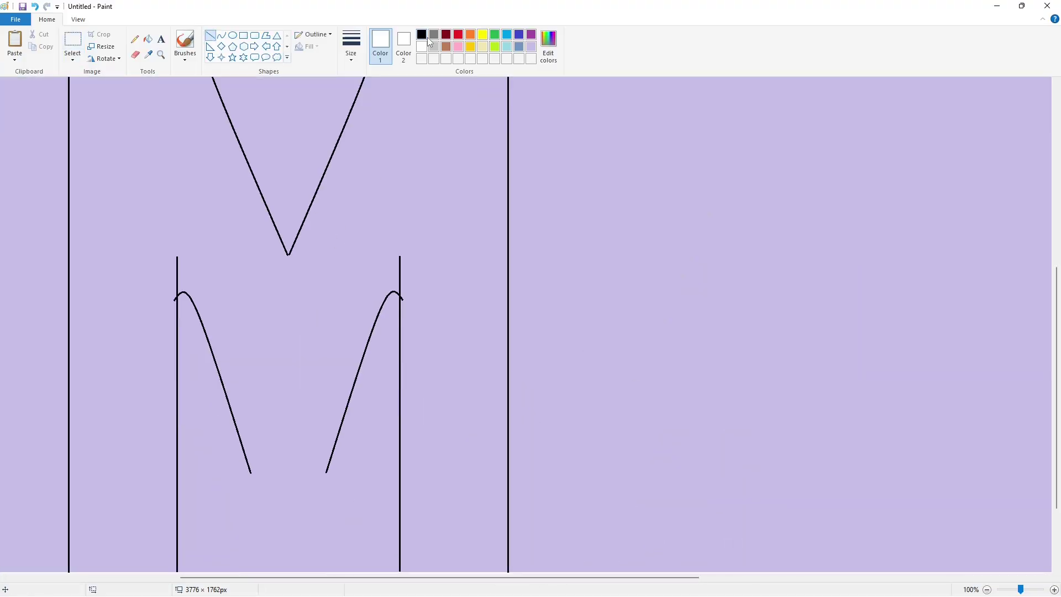
{"action": "left_click", "coordinate": [421, 35]}
{"action": "left_click_drag", "start_coordinate": [250, 473], "coordinate": [326, 473]}
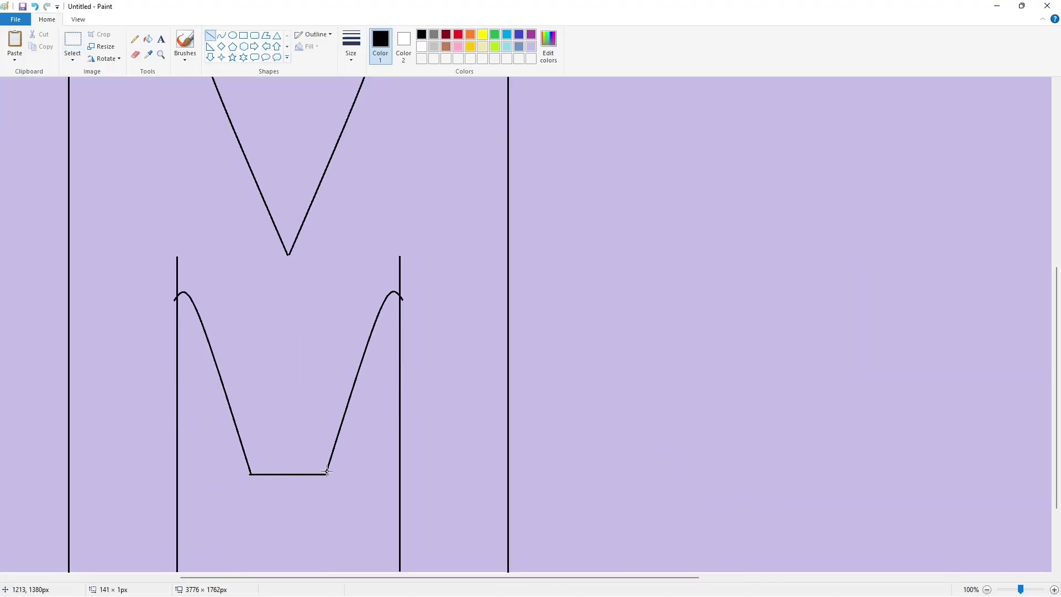
{"action": "key", "text": "ctrl+z"}
{"action": "left_click_drag", "start_coordinate": [251, 472], "coordinate": [326, 473]}
{"action": "left_click", "coordinate": [397, 469]}
- Try to fill the M's outline black
{"action": "scroll", "coordinate": [397, 469], "scroll_direction": "down", "scroll_amount": 2}
{"action": "scroll", "coordinate": [397, 469], "scroll_direction": "up", "scroll_amount": 4}
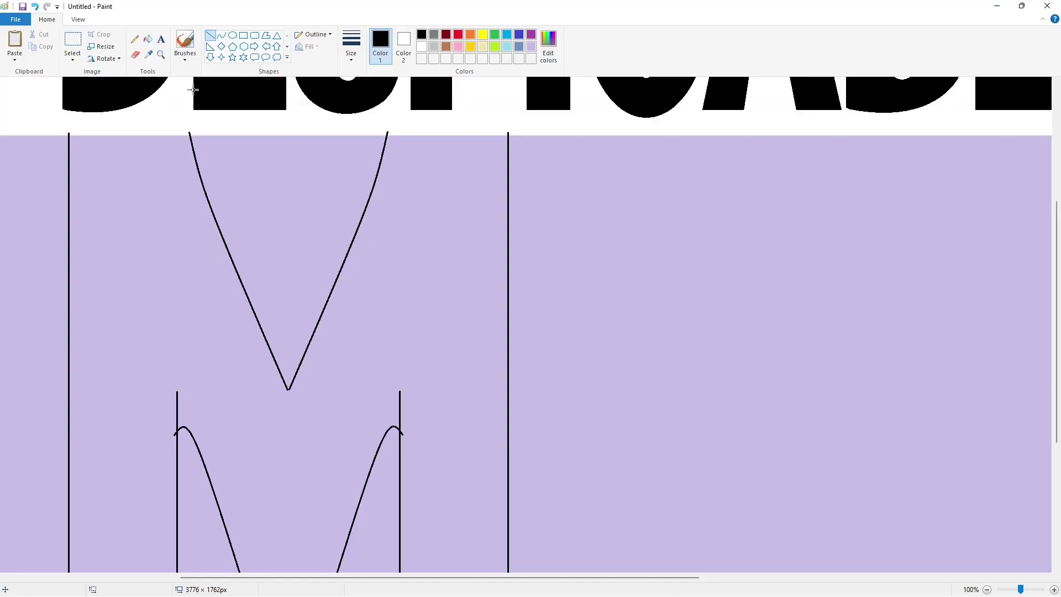
{"action": "left_click", "coordinate": [148, 39]}
{"action": "left_click", "coordinate": [195, 248]}
{"action": "scroll", "coordinate": [201, 251], "scroll_direction": "down", "scroll_amount": 4}
{"action": "key", "text": "ctrl+z"}
- Close the M's right inner leg with a short vertical line past the band's lower edge, and fill the M black
{"action": "left_click", "coordinate": [210, 35]}
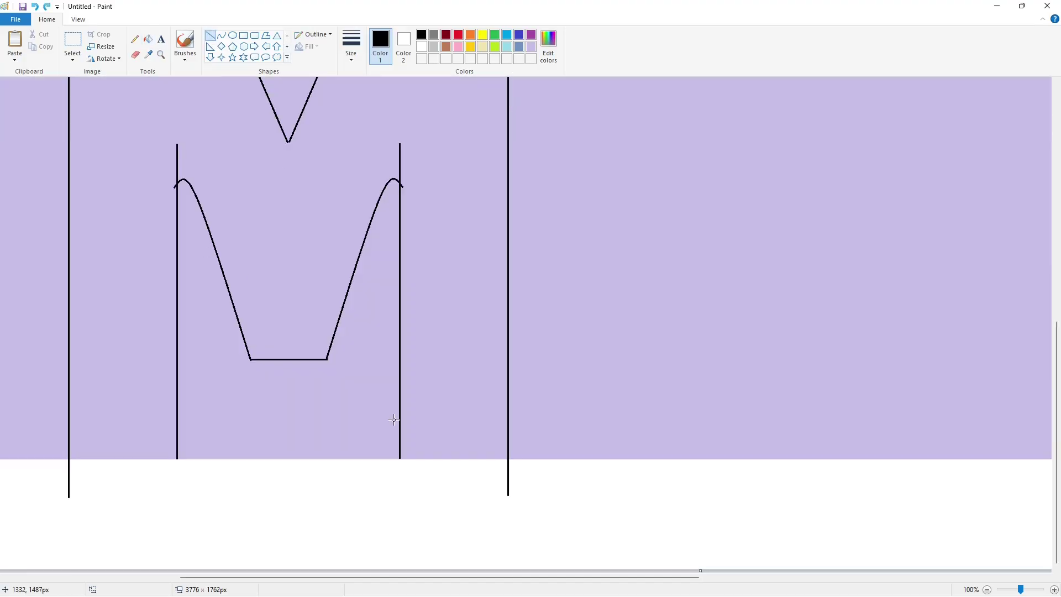
{"action": "left_click_drag", "start_coordinate": [404, 431], "coordinate": [403, 478]}
{"action": "scroll", "coordinate": [288, 263], "scroll_direction": "up", "scroll_amount": 2}
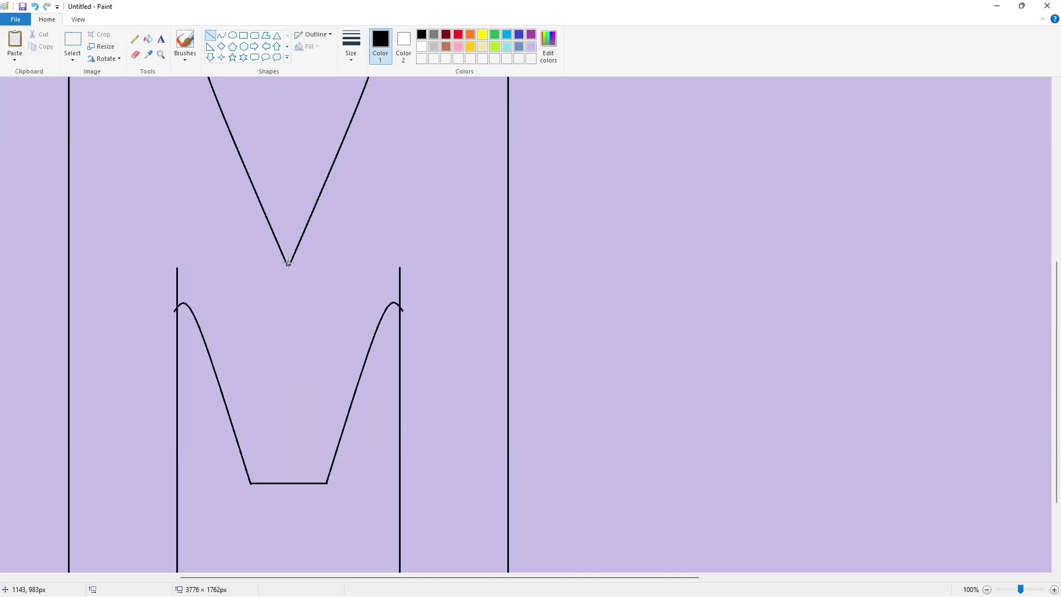
{"action": "scroll", "coordinate": [275, 247], "scroll_direction": "up", "scroll_amount": 2}
{"action": "left_click", "coordinate": [148, 40]}
{"action": "left_click", "coordinate": [152, 257]}
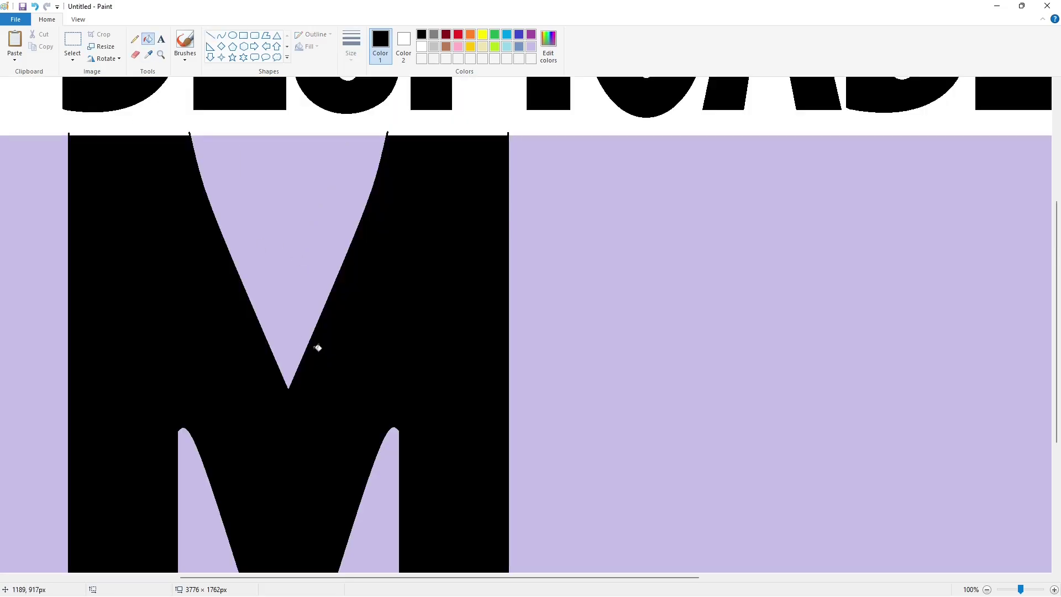
- Fill the lavender between the M's legs, to its left and inside its V notch with white
{"action": "scroll", "coordinate": [317, 349], "scroll_direction": "down", "scroll_amount": 2}
{"action": "left_click", "coordinate": [421, 47]}
{"action": "left_click", "coordinate": [237, 376]}
{"action": "left_click", "coordinate": [33, 350]}
{"action": "scroll", "coordinate": [33, 350], "scroll_direction": "up", "scroll_amount": 2}
{"action": "left_click", "coordinate": [288, 226]}
- Cut off the M's overhanging line ends with white horizontal lines, about 876 px long above and 981 px long below
{"action": "left_click", "coordinate": [210, 35]}
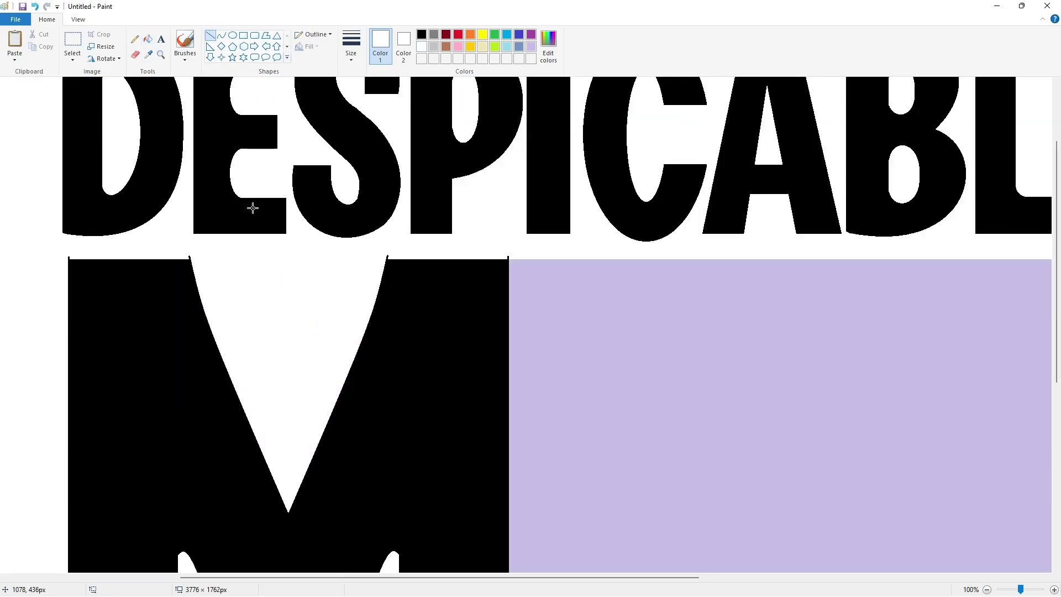
{"action": "left_click", "coordinate": [351, 44]}
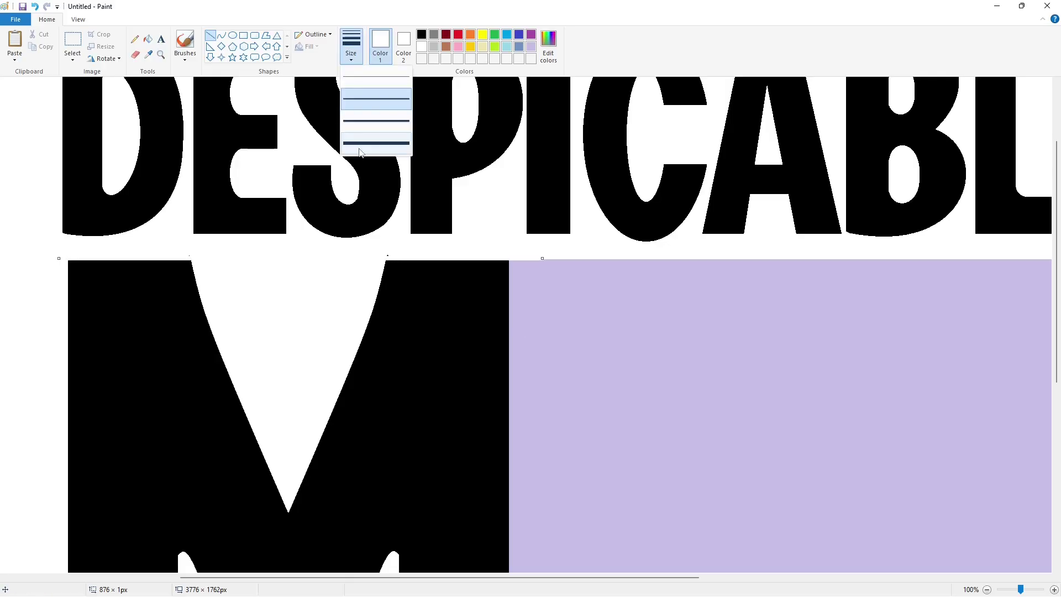
{"action": "left_click", "coordinate": [376, 108]}
{"action": "scroll", "coordinate": [414, 344], "scroll_direction": "down", "scroll_amount": 6}
{"action": "left_click_drag", "start_coordinate": [120, 468], "coordinate": [602, 468]}
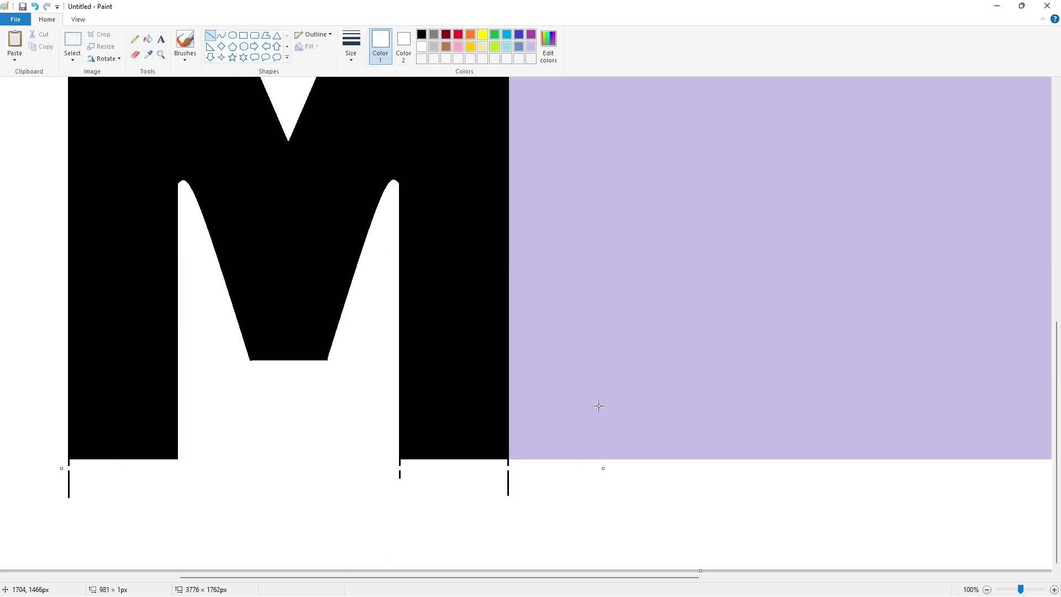
{"action": "left_click_drag", "start_coordinate": [339, 366], "coordinate": [338, 366]}
{"action": "key", "text": "Up"}
{"action": "key", "text": "Up"}
{"action": "key", "text": "Up"}
{"action": "left_click", "coordinate": [444, 379]}
- Smooth the rounded tops of the M's two leg gaps with short black diagonal lines about 30 × 85 px
{"action": "scroll", "coordinate": [444, 378], "scroll_direction": "up", "scroll_amount": 2}
{"action": "left_click", "coordinate": [421, 34]}
{"action": "left_click_drag", "start_coordinate": [183, 299], "coordinate": [168, 339]}
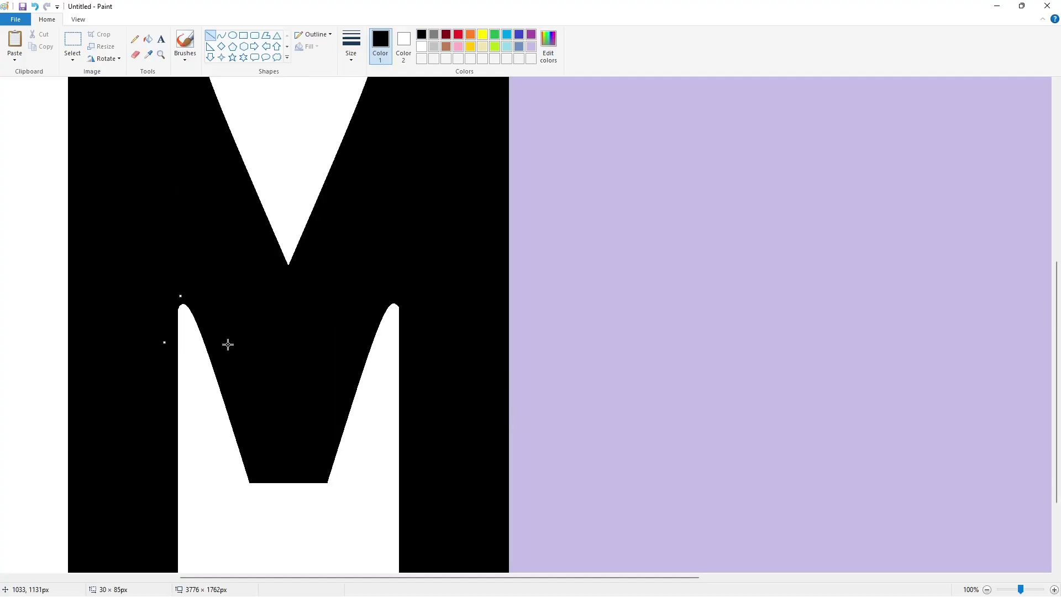
{"action": "scroll", "coordinate": [524, 431], "scroll_direction": "up", "scroll_amount": 2}
{"action": "scroll", "coordinate": [523, 430], "scroll_direction": "down", "scroll_amount": 4}
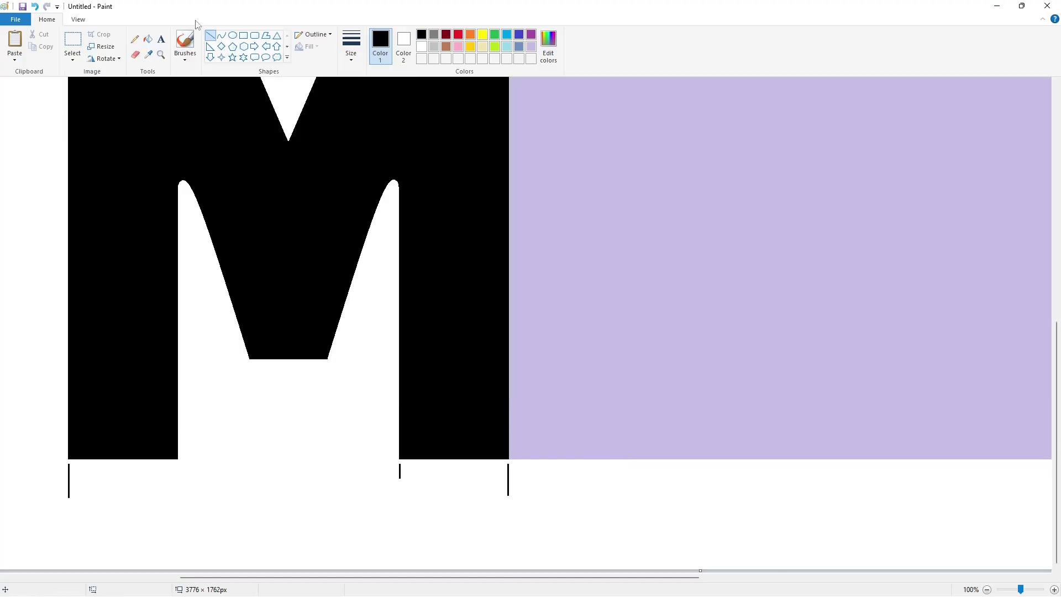
- Fill the leftover black guide ends beneath the M with white
{"action": "left_click", "coordinate": [421, 46]}
{"action": "left_click", "coordinate": [147, 39]}
{"action": "scroll", "coordinate": [512, 480], "scroll_direction": "down", "scroll_amount": 1, "text": "ctrl"}
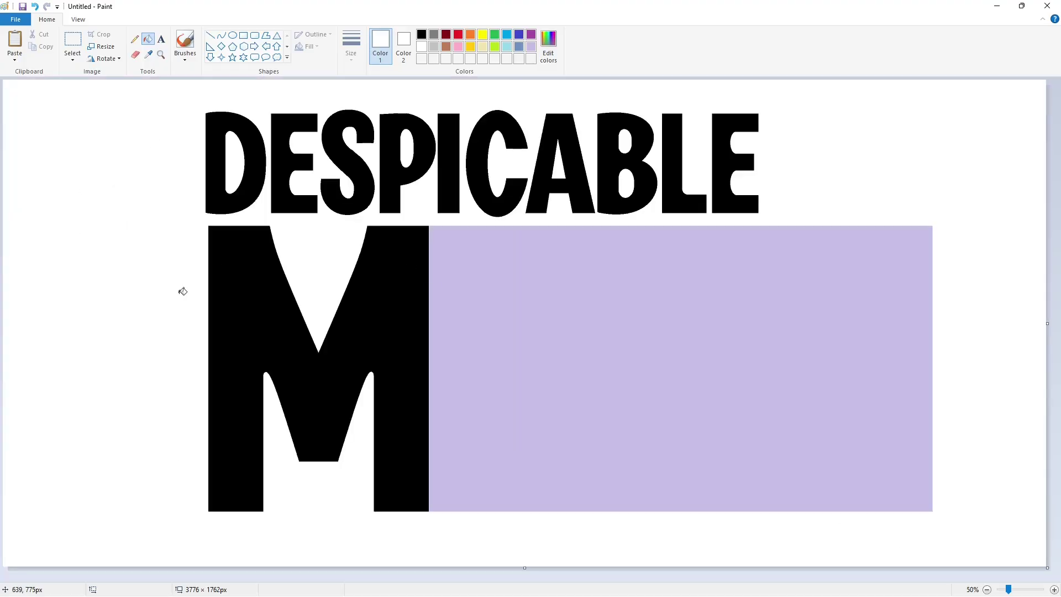
- Draw two vertical black lines, about 1091 px and 1117 px long, for the E's sides and nudge the second one outward
{"action": "left_click", "coordinate": [210, 35]}
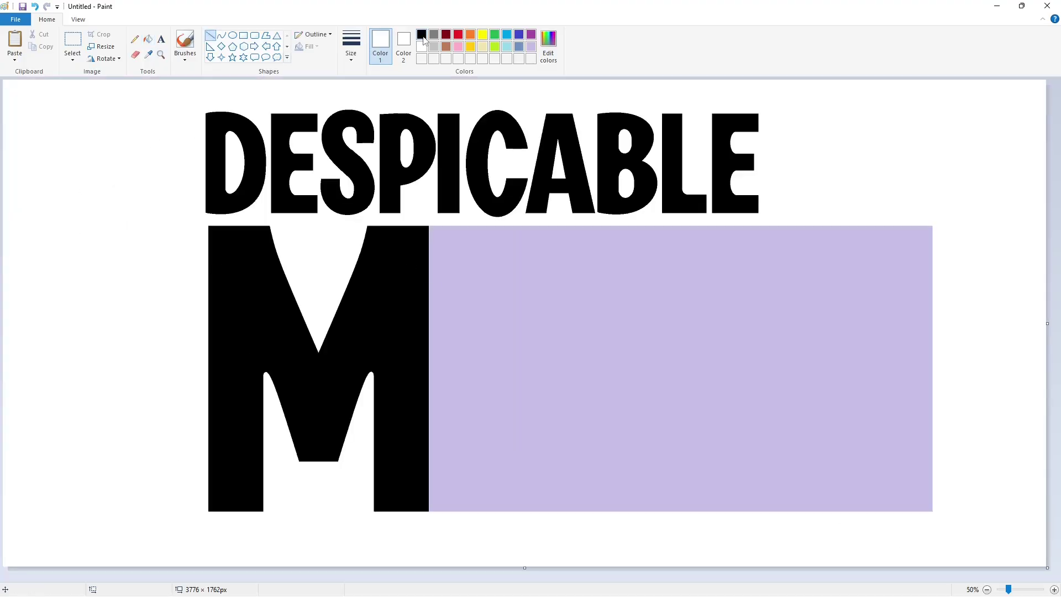
{"action": "left_click", "coordinate": [422, 34]}
{"action": "left_click", "coordinate": [351, 46]}
{"action": "left_click", "coordinate": [377, 145]}
{"action": "left_click_drag", "start_coordinate": [440, 222], "coordinate": [440, 526]}
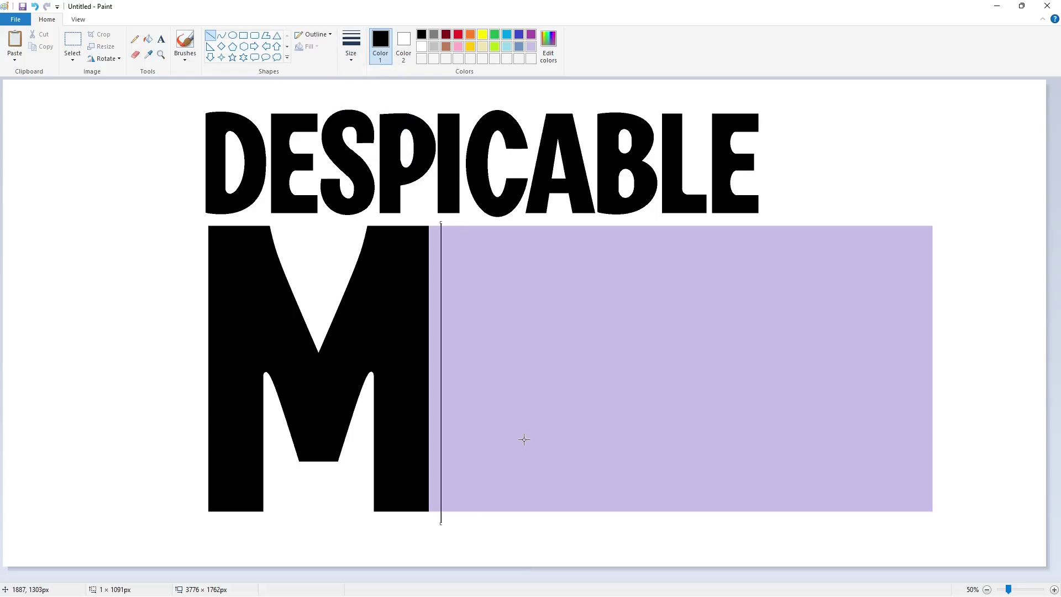
{"action": "left_click_drag", "start_coordinate": [571, 224], "coordinate": [570, 532]}
{"action": "key", "text": "Right"}
{"action": "key", "text": "Right"}
{"action": "key", "text": "Right"}
{"action": "key", "text": "Right"}
{"action": "key", "text": "Right"}
{"action": "key", "text": "Right"}
{"action": "key", "text": "Right"}
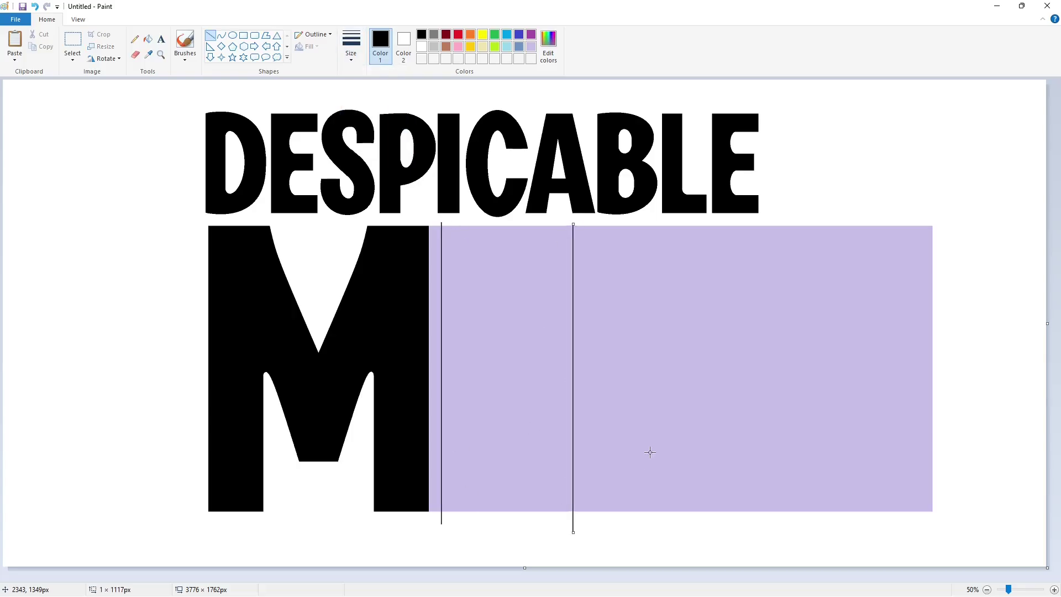
{"action": "key", "text": "Right"}
{"action": "key", "text": "Right"}
{"action": "key", "text": "Right"}
{"action": "key", "text": "Right"}
{"action": "left_click", "coordinate": [663, 448]}
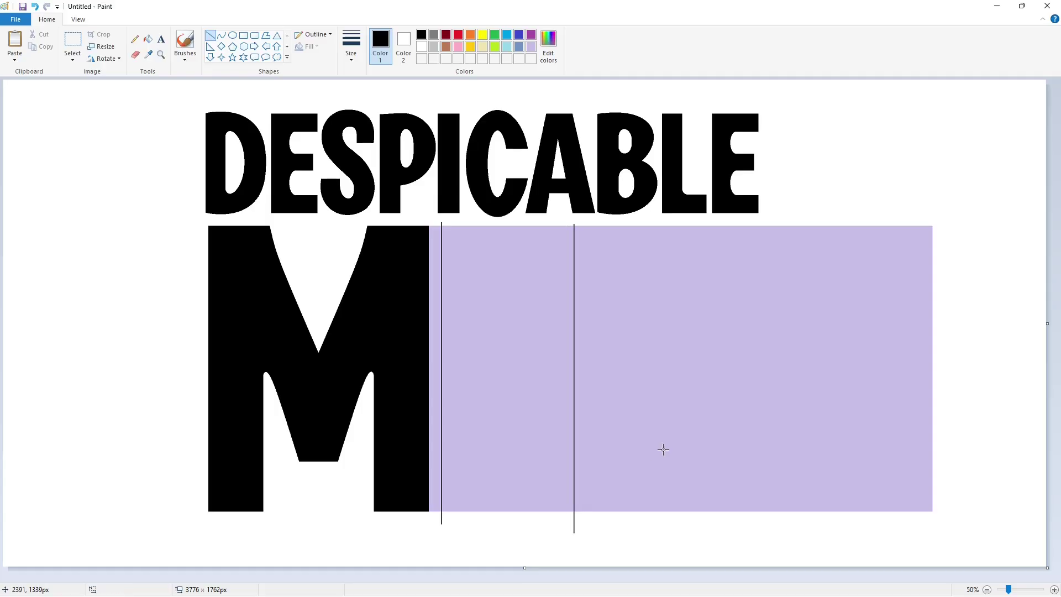
- Outline the E's stem and upper and lower arms with black lines, and its middle arm with a rectangle about 307 × 195 px
{"action": "left_click", "coordinate": [244, 36]}
{"action": "left_click", "coordinate": [210, 36]}
{"action": "mouse_move", "coordinate": [567, 274]}
{"action": "left_mouse_down"}
{"action": "mouse_move", "coordinate": [569, 221]}
{"action": "mouse_move", "coordinate": [478, 277]}
{"action": "mouse_move", "coordinate": [501, 279]}
{"action": "mouse_move", "coordinate": [501, 486]}
{"action": "mouse_move", "coordinate": [575, 460]}
{"action": "left_mouse_up"}
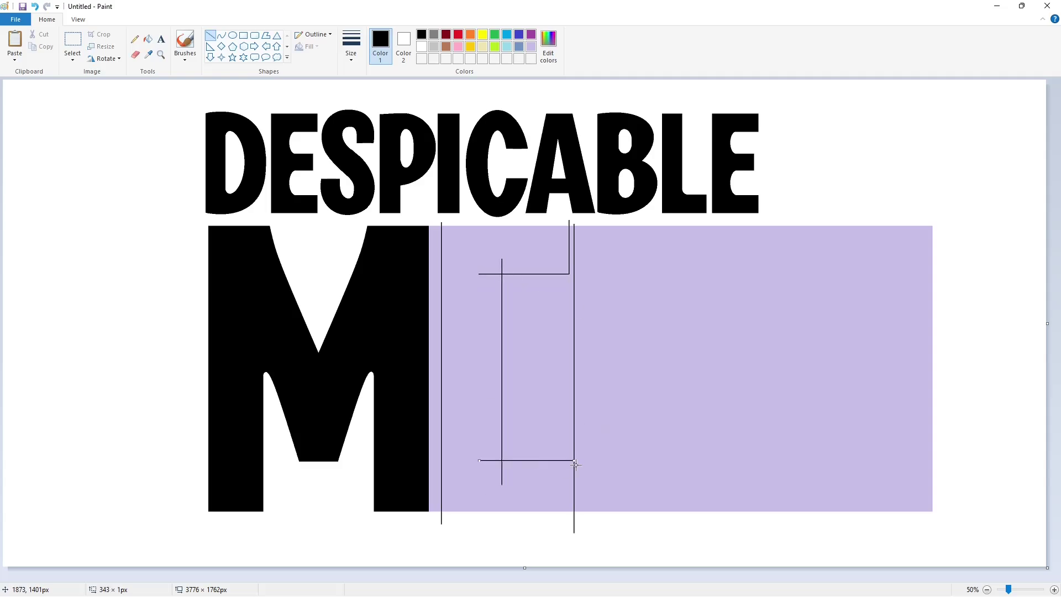
{"action": "left_click", "coordinate": [243, 35]}
{"action": "mouse_move", "coordinate": [563, 338]}
{"action": "left_mouse_down"}
{"action": "mouse_move", "coordinate": [545, 388]}
{"action": "mouse_move", "coordinate": [478, 391]}
{"action": "left_mouse_up"}
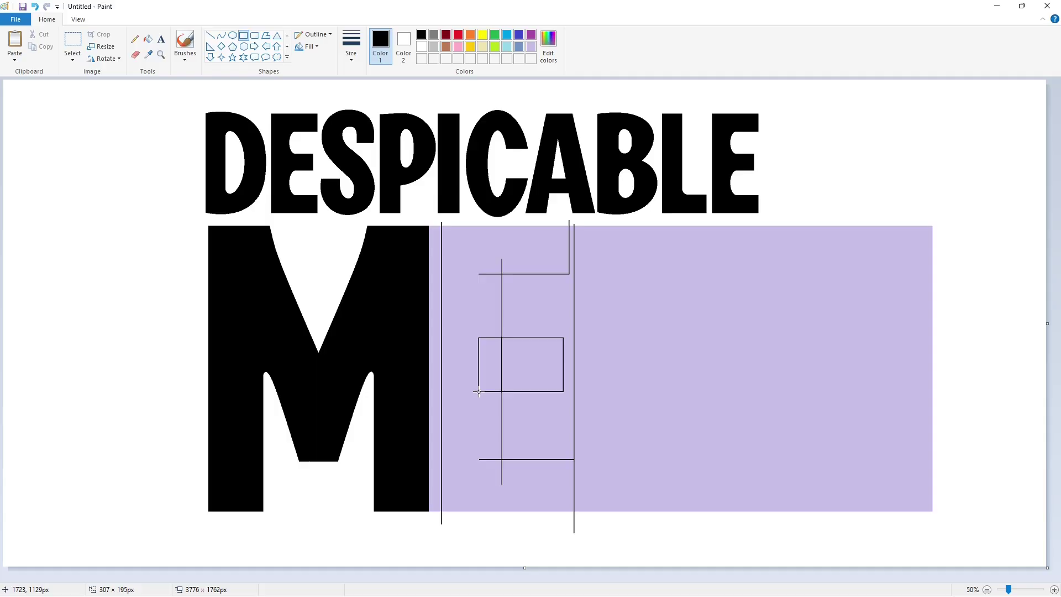
{"action": "left_click", "coordinate": [670, 370]}
- Fill the E's stem, arms and the sections enclosed by the middle rectangle black
{"action": "left_click", "coordinate": [149, 39]}
{"action": "left_click", "coordinate": [467, 343]}
{"action": "left_click", "coordinate": [491, 364]}
{"action": "left_click", "coordinate": [532, 372]}
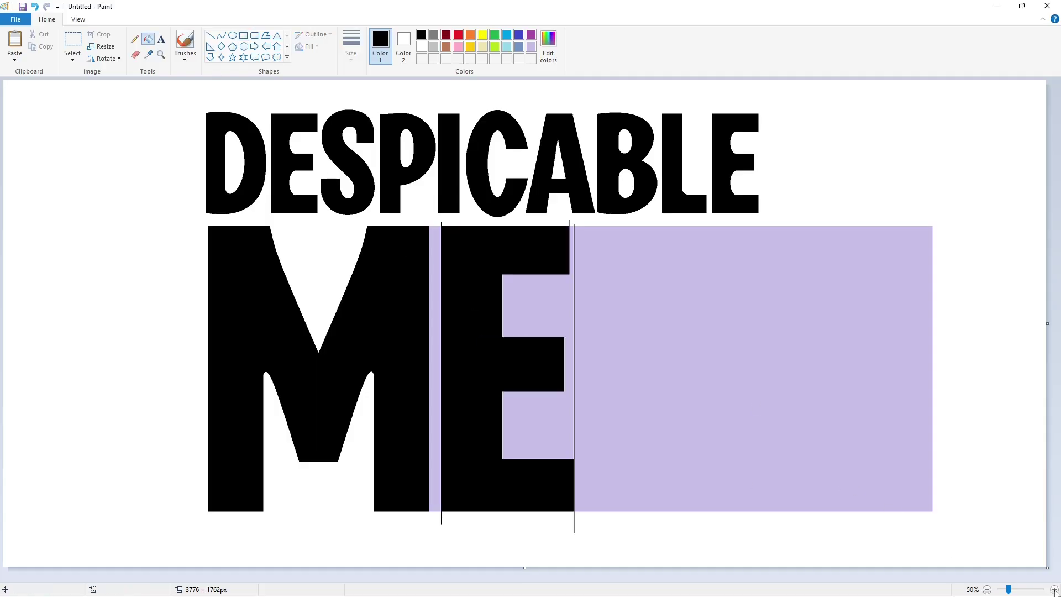
- Draw a dark red oval about 134 × 221 px in the E's upper opening and nudge it against the stem
{"action": "left_click", "coordinate": [1054, 590]}
{"action": "left_click_drag", "start_coordinate": [475, 578], "coordinate": [765, 577]}
{"action": "scroll", "coordinate": [765, 521], "scroll_direction": "down", "scroll_amount": 3}
{"action": "left_click", "coordinate": [445, 34]}
{"action": "left_click", "coordinate": [233, 34]}
{"action": "left_click", "coordinate": [351, 47]}
{"action": "left_click", "coordinate": [376, 128]}
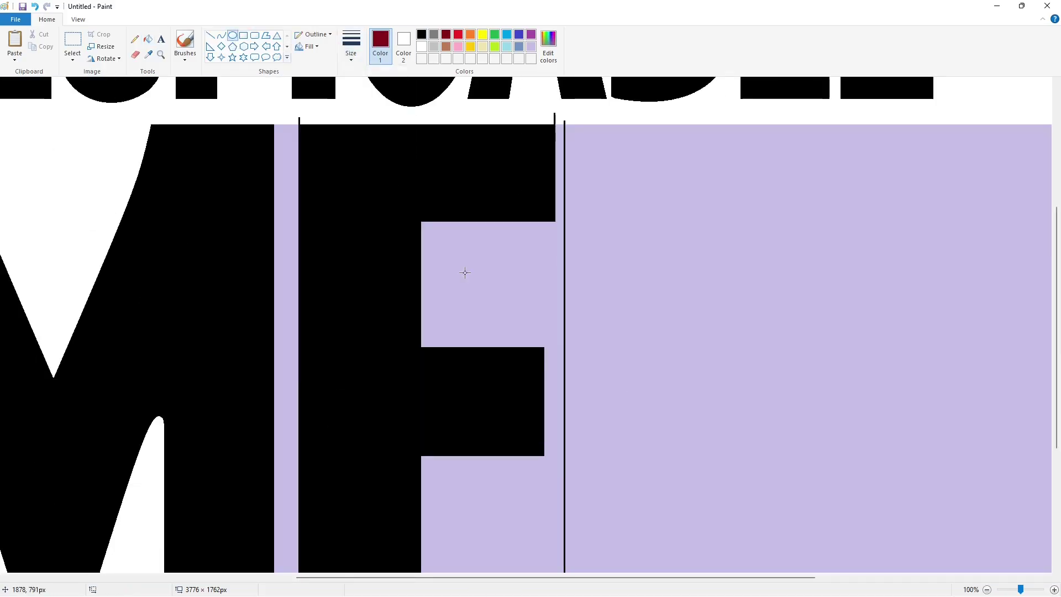
{"action": "left_click_drag", "start_coordinate": [439, 228], "coordinate": [513, 345]}
{"action": "left_click_drag", "start_coordinate": [479, 228], "coordinate": [482, 224]}
{"action": "key", "text": "Left"}
{"action": "key", "text": "Left"}
{"action": "key", "text": "Left"}
{"action": "key", "text": "Left"}
{"action": "key", "text": "Left"}
{"action": "key", "text": "Left"}
{"action": "key", "text": "Left"}
{"action": "key", "text": "Left"}
{"action": "key", "text": "Left"}
{"action": "key", "text": "Left"}
{"action": "key", "text": "Left"}
{"action": "key", "text": "Left"}
{"action": "key", "text": "Left"}
{"action": "key", "text": "Left"}
{"action": "key", "text": "Left"}
{"action": "key", "text": "Left"}
{"action": "key", "text": "Left"}
{"action": "key", "text": "Left"}
{"action": "key", "text": "Left"}
{"action": "key", "text": "Left"}
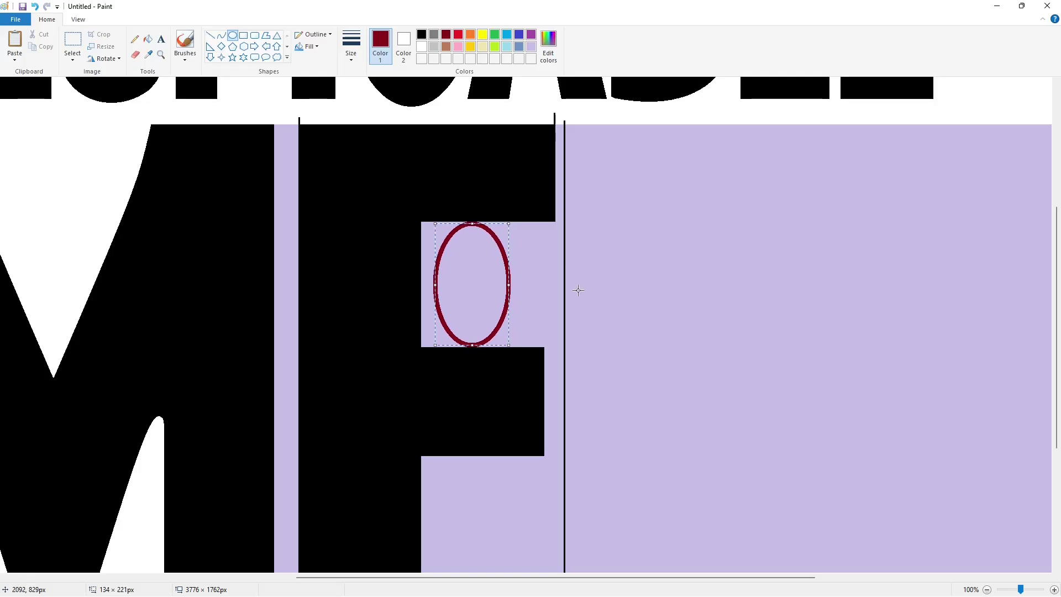
{"action": "left_click", "coordinate": [578, 290]}
{"action": "left_click", "coordinate": [986, 589]}
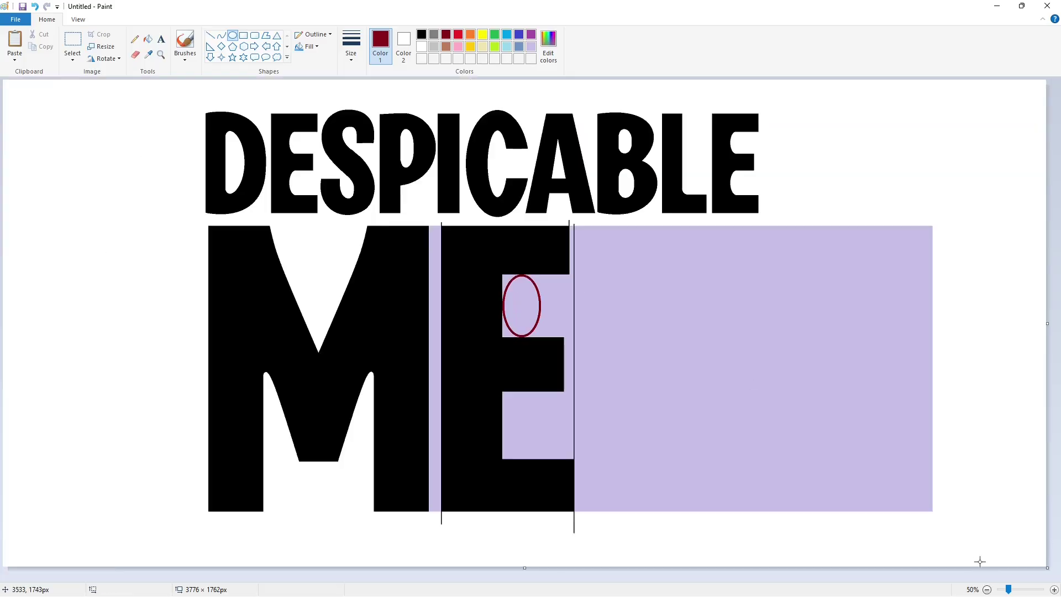
- Draw a dark red oval about 129 × 230 px in the E's lower opening and nudge it against the stem
{"action": "left_click", "coordinate": [1054, 589]}
{"action": "scroll", "coordinate": [774, 530], "scroll_direction": "down", "scroll_amount": 6}
{"action": "left_click_drag", "start_coordinate": [511, 576], "coordinate": [777, 576]}
{"action": "left_click_drag", "start_coordinate": [476, 340], "coordinate": [547, 465]}
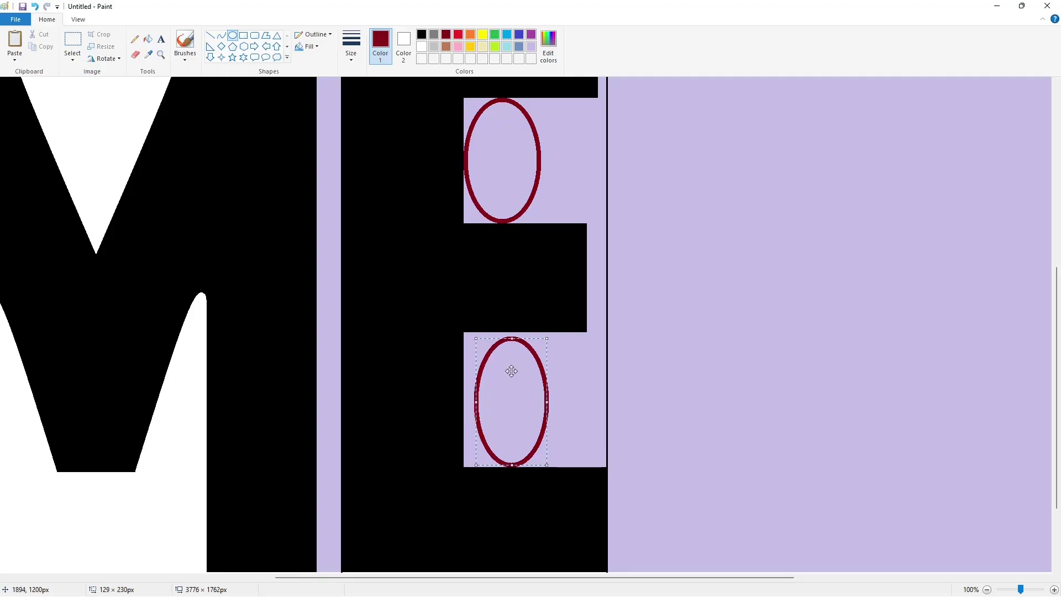
{"action": "left_click_drag", "start_coordinate": [512, 339], "coordinate": [519, 333]}
{"action": "key", "text": "Left"}
{"action": "key", "text": "Left"}
{"action": "key", "text": "Left"}
{"action": "key", "text": "Left"}
{"action": "key", "text": "Left"}
{"action": "key", "text": "Left"}
{"action": "key", "text": "Left"}
{"action": "key", "text": "Left"}
{"action": "key", "text": "Left"}
{"action": "key", "text": "Left"}
{"action": "key", "text": "Left"}
{"action": "key", "text": "Left"}
{"action": "key", "text": "Left"}
{"action": "key", "text": "Left"}
{"action": "key", "text": "Left"}
{"action": "key", "text": "Left"}
{"action": "key", "text": "Left"}
{"action": "key", "text": "Left"}
{"action": "key", "text": "Left"}
{"action": "left_click", "coordinate": [720, 423]}
{"action": "left_click", "coordinate": [986, 589]}
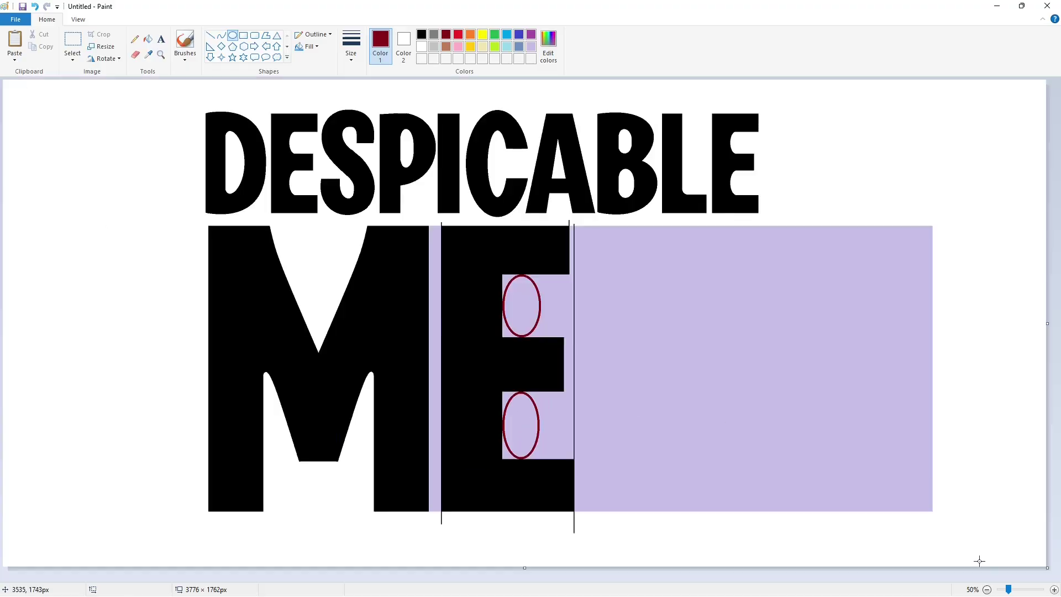
- Fill the corners between the ovals and the E's stem black, and recolor the dark red outlines lavender
{"action": "left_click", "coordinate": [148, 39]}
{"action": "left_click", "coordinate": [421, 46]}
{"action": "left_click", "coordinate": [422, 35]}
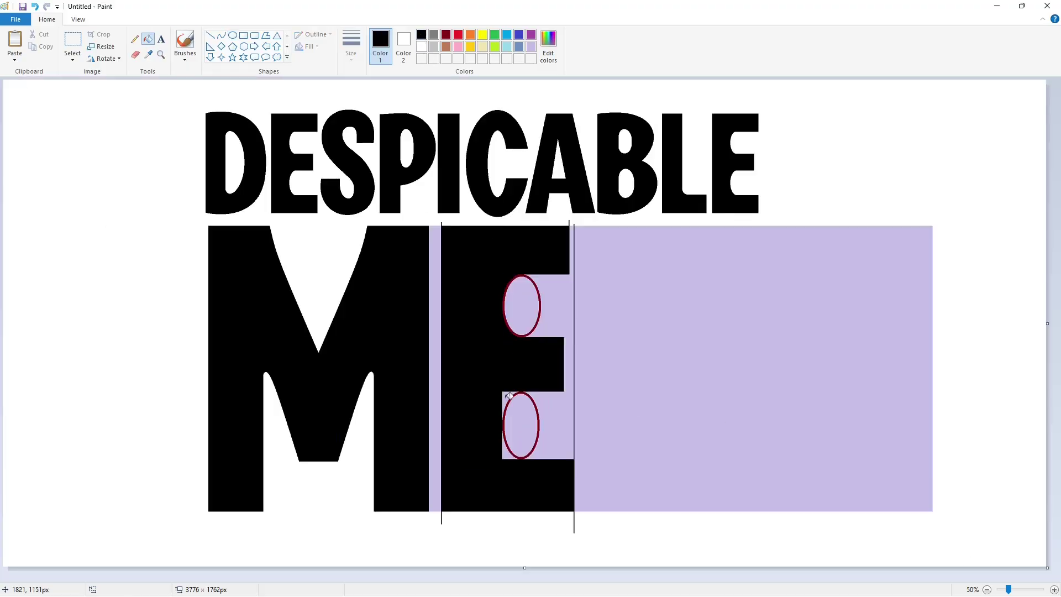
{"action": "left_click", "coordinate": [509, 395]}
{"action": "left_click", "coordinate": [507, 454]}
{"action": "left_click", "coordinate": [531, 47]}
{"action": "left_click", "coordinate": [539, 306]}
{"action": "left_click", "coordinate": [538, 410]}
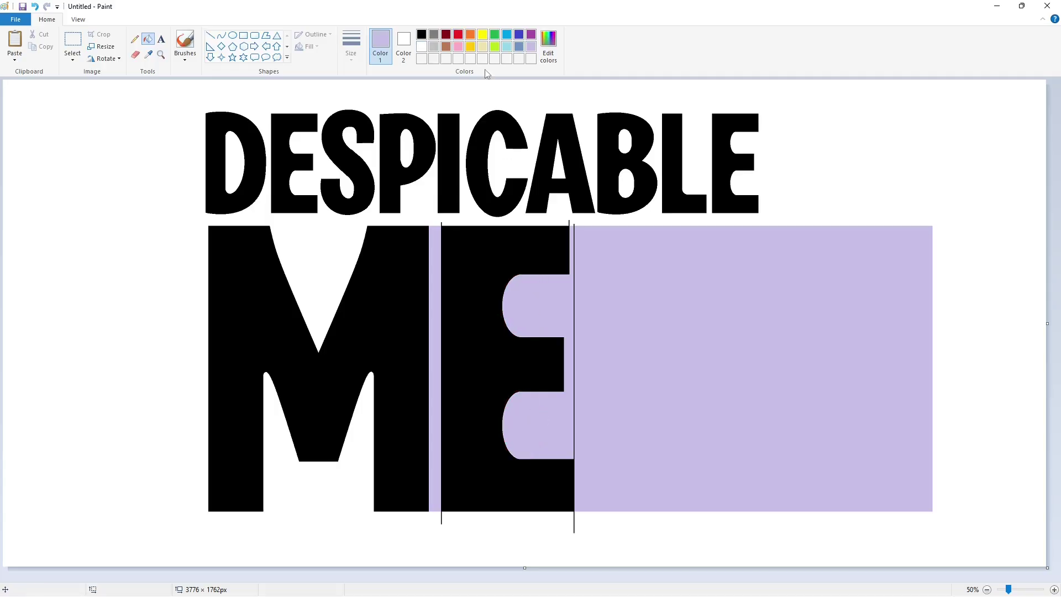
- Fill the gap between the M and E and the E's openings white
{"action": "left_click", "coordinate": [421, 46]}
{"action": "left_click", "coordinate": [435, 276]}
{"action": "left_click", "coordinate": [531, 305]}
- Cut the black guides with white lines above and below the E and a lavender line about 114 px long above its lower arm
{"action": "left_click", "coordinate": [1054, 590]}
{"action": "scroll", "coordinate": [525, 516], "scroll_direction": "down", "scroll_amount": 2}
{"action": "left_click_drag", "start_coordinate": [420, 578], "coordinate": [694, 578]}
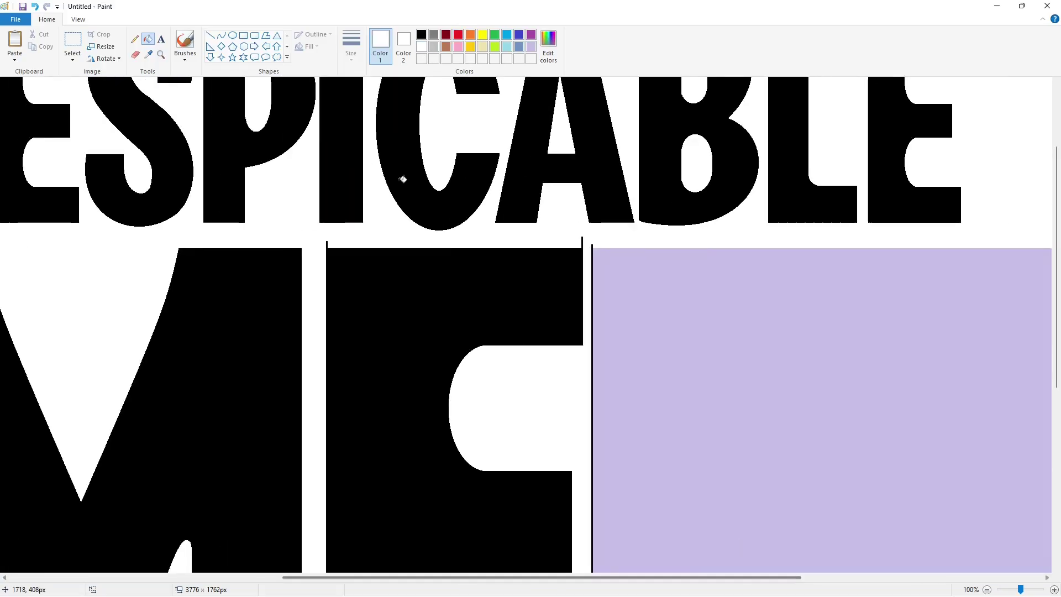
{"action": "left_click", "coordinate": [211, 35]}
{"action": "left_click_drag", "start_coordinate": [315, 246], "coordinate": [628, 245]}
{"action": "scroll", "coordinate": [719, 326], "scroll_direction": "down", "scroll_amount": 2}
{"action": "left_click_drag", "start_coordinate": [321, 462], "coordinate": [651, 462]}
{"action": "left_click", "coordinate": [661, 369]}
{"action": "left_click", "coordinate": [531, 47]}
{"action": "left_click_drag", "start_coordinate": [574, 349], "coordinate": [637, 349]}
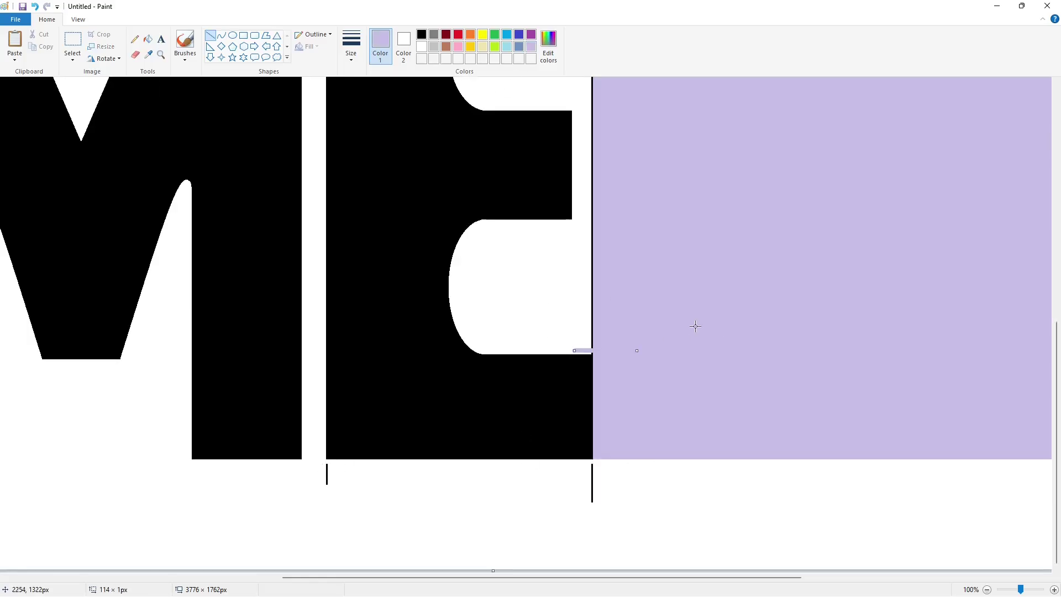
{"action": "left_click", "coordinate": [695, 325]}
- Fill the leftover black guide pieces above, beside and below the E with white
{"action": "scroll", "coordinate": [626, 283], "scroll_direction": "up", "scroll_amount": 2}
{"action": "left_click", "coordinate": [148, 39]}
{"action": "left_click", "coordinate": [422, 48]}
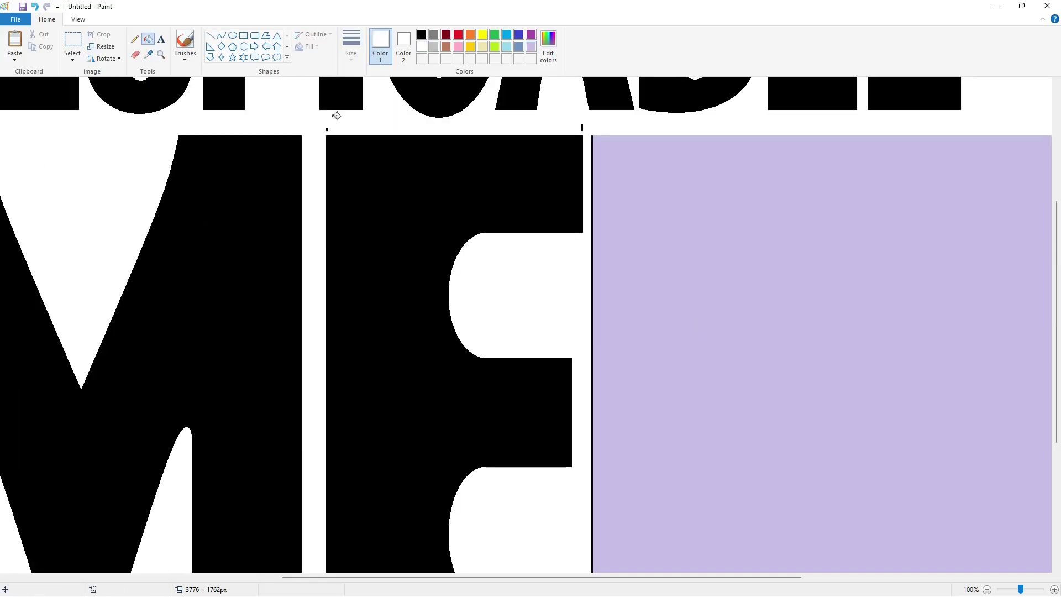
{"action": "left_click", "coordinate": [591, 149]}
{"action": "scroll", "coordinate": [596, 235], "scroll_direction": "down", "scroll_amount": 5}
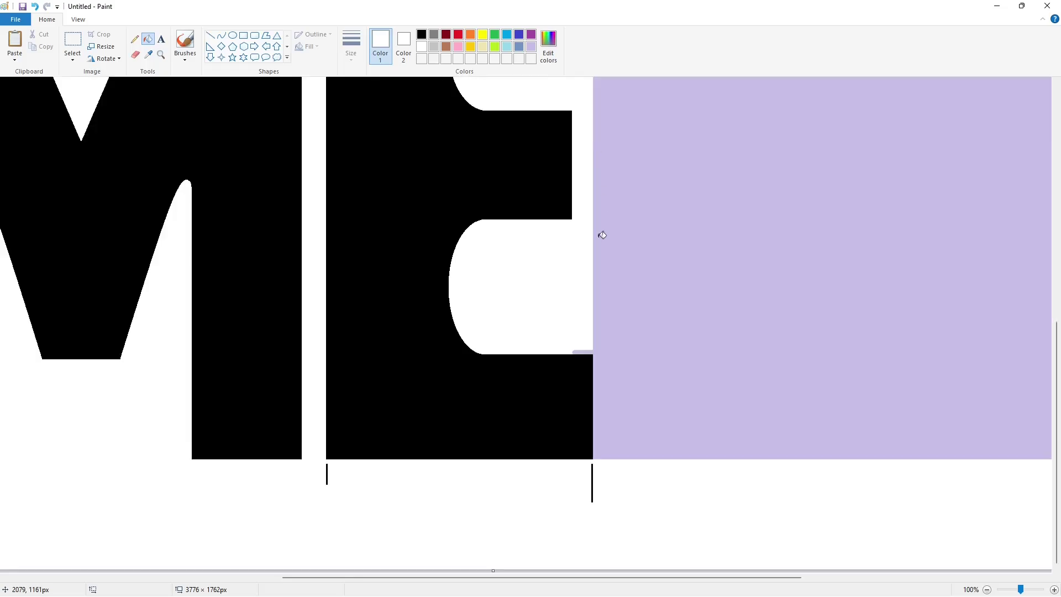
{"action": "left_click", "coordinate": [327, 471]}
{"action": "left_click", "coordinate": [986, 589]}
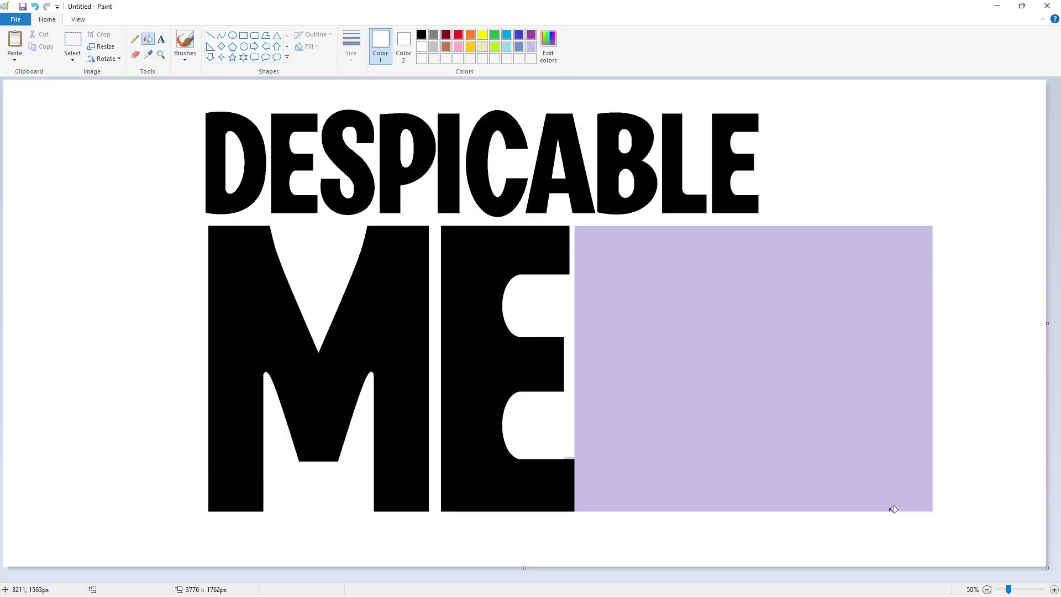
- Draw the black outer curves of the 2's rounded top on the lavender band beside the E
{"action": "left_click", "coordinate": [221, 34]}
{"action": "left_click", "coordinate": [351, 44]}
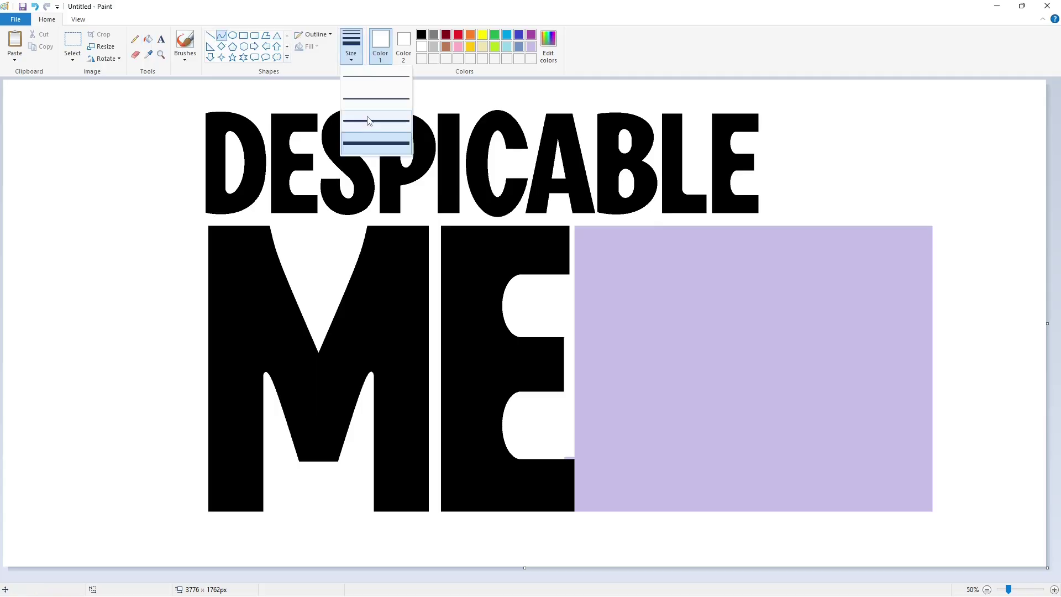
{"action": "left_click", "coordinate": [368, 122]}
{"action": "left_click", "coordinate": [421, 34]}
{"action": "left_click", "coordinate": [353, 58]}
{"action": "left_click", "coordinate": [358, 110]}
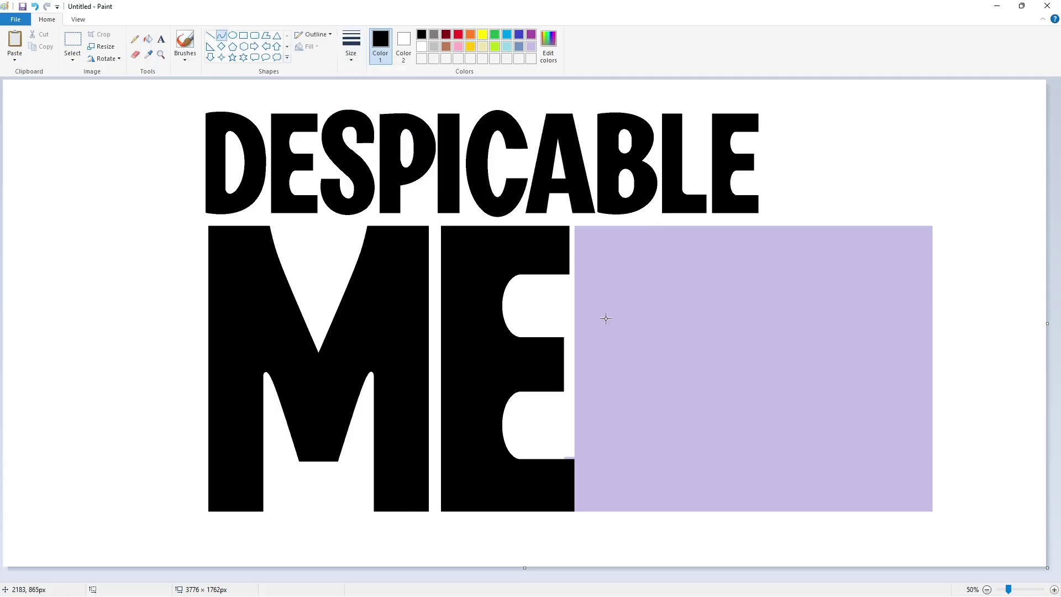
{"action": "mouse_move", "coordinate": [610, 319]}
{"action": "left_mouse_down"}
{"action": "mouse_move", "coordinate": [687, 219]}
{"action": "mouse_move", "coordinate": [606, 248]}
{"action": "mouse_move", "coordinate": [642, 216]}
{"action": "mouse_move", "coordinate": [753, 347]}
{"action": "left_mouse_up"}
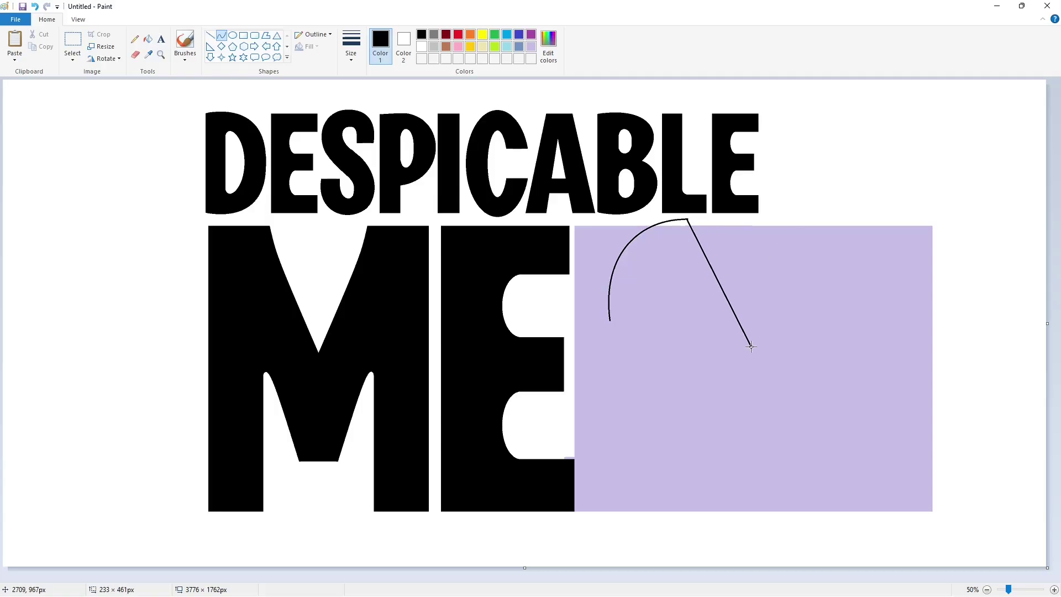
{"action": "left_click_drag", "start_coordinate": [701, 220], "coordinate": [798, 276]}
- Close the 2's upper end with a horizontal black line and draw the curves of its inner hook
{"action": "left_click", "coordinate": [210, 34]}
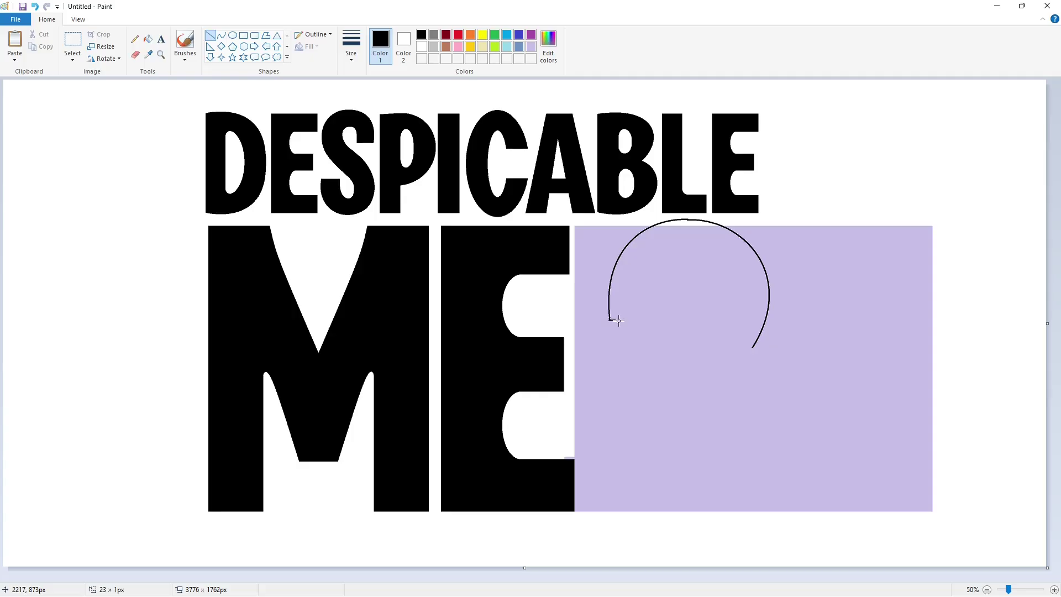
{"action": "left_click_drag", "start_coordinate": [619, 321], "coordinate": [650, 259]}
{"action": "left_click", "coordinate": [221, 35]}
{"action": "left_click_drag", "start_coordinate": [691, 264], "coordinate": [716, 258]}
{"action": "key", "text": "ctrl+z"}
{"action": "left_click_drag", "start_coordinate": [669, 320], "coordinate": [689, 273]}
{"action": "mouse_move", "coordinate": [677, 296]}
{"action": "left_mouse_down"}
{"action": "mouse_move", "coordinate": [665, 269]}
{"action": "mouse_move", "coordinate": [689, 338]}
{"action": "mouse_move", "coordinate": [712, 272]}
{"action": "left_mouse_up"}
{"action": "left_click_drag", "start_coordinate": [708, 304], "coordinate": [718, 307]}
{"action": "left_click", "coordinate": [795, 308]}
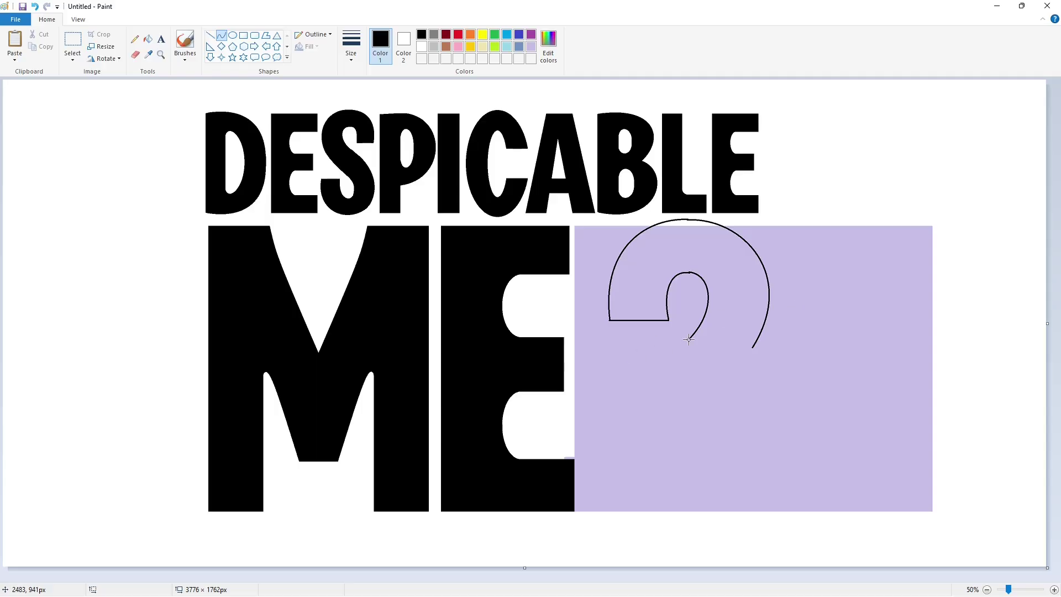
- Draw the black curves for both sides of the 2's diagonal stroke down into its base
{"action": "left_click_drag", "start_coordinate": [688, 339], "coordinate": [610, 512]}
{"action": "mouse_move", "coordinate": [649, 425]}
{"action": "left_mouse_down"}
{"action": "mouse_move", "coordinate": [635, 386]}
{"action": "mouse_move", "coordinate": [621, 412]}
{"action": "mouse_move", "coordinate": [590, 393]}
{"action": "left_mouse_up"}
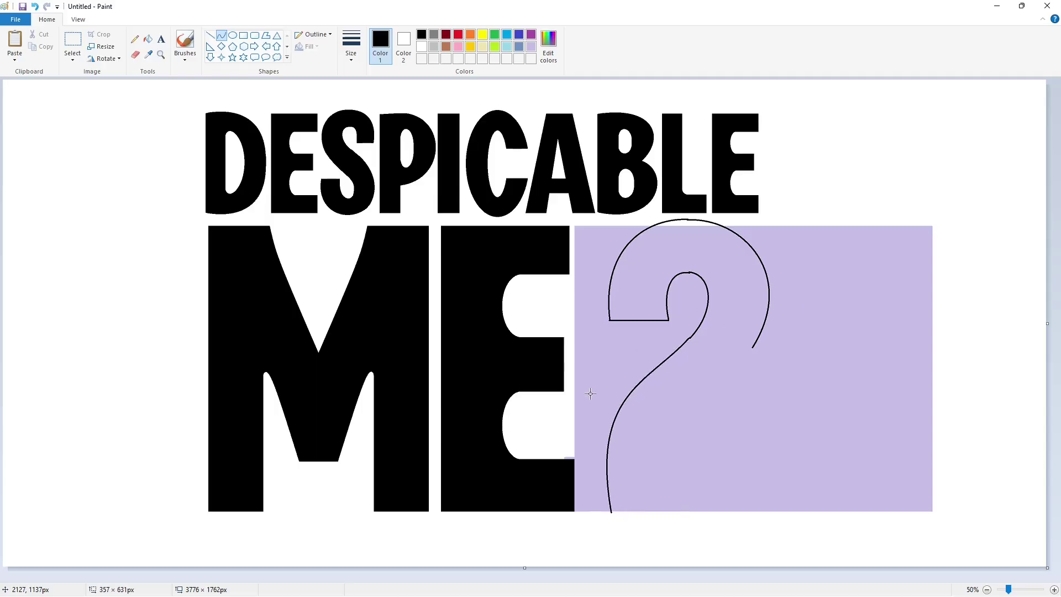
{"action": "left_click", "coordinate": [802, 402]}
{"action": "left_click_drag", "start_coordinate": [752, 347], "coordinate": [687, 456]}
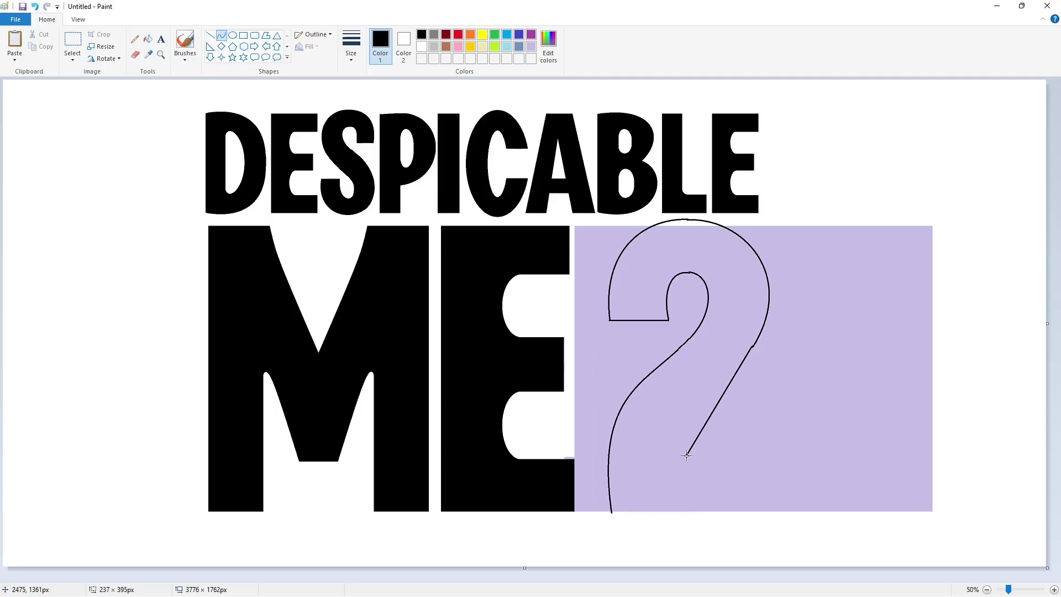
{"action": "mouse_move", "coordinate": [716, 392]}
{"action": "left_mouse_down"}
{"action": "mouse_move", "coordinate": [651, 433]}
{"action": "mouse_move", "coordinate": [766, 460]}
{"action": "mouse_move", "coordinate": [765, 540]}
{"action": "left_mouse_up"}
{"action": "left_click", "coordinate": [885, 421]}
- Outline the foot of the 2, nudging its upper edge down and closing its end with a vertical black line
{"action": "left_click", "coordinate": [709, 458]}
{"action": "key", "text": "Down"}
{"action": "key", "text": "Down"}
{"action": "key", "text": "Down"}
{"action": "key", "text": "Down"}
{"action": "left_click", "coordinate": [840, 428]}
{"action": "left_click", "coordinate": [211, 36]}
{"action": "left_click", "coordinate": [855, 500]}
- Fill the outlined 2 black
{"action": "left_click", "coordinate": [1054, 589]}
{"action": "left_click_drag", "start_coordinate": [470, 577], "coordinate": [872, 577]}
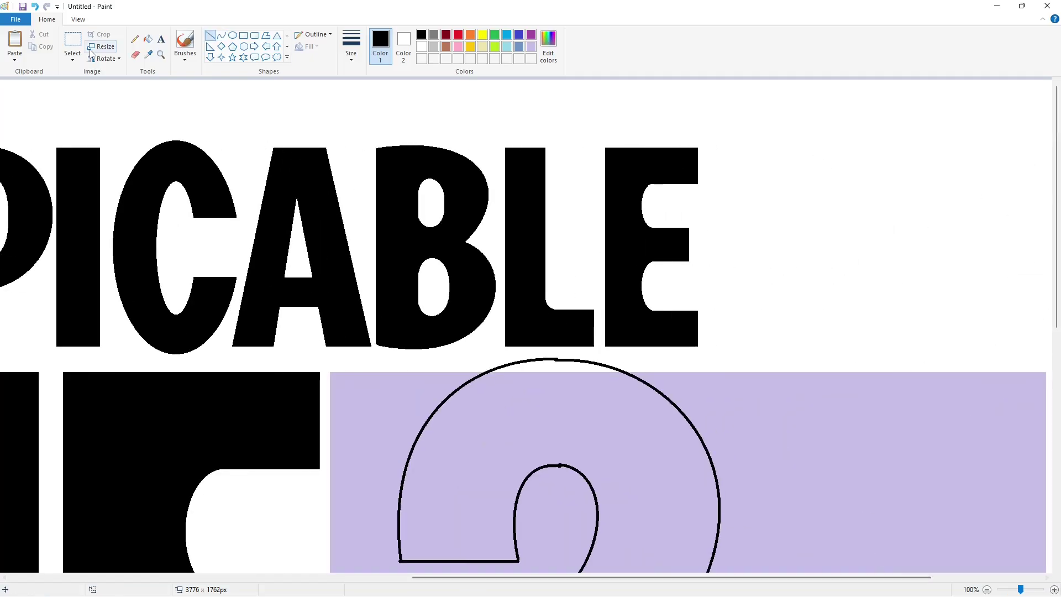
{"action": "left_click", "coordinate": [147, 40]}
{"action": "scroll", "coordinate": [521, 166], "scroll_direction": "down", "scroll_amount": 3}
{"action": "left_click", "coordinate": [521, 166]}
{"action": "left_click", "coordinate": [552, 118]}
- Draw a horizontal black line about 303 px long along the top edge of the 2's foot and nudge it down into place
{"action": "scroll", "coordinate": [657, 353], "scroll_direction": "down", "scroll_amount": 3}
{"action": "left_click", "coordinate": [211, 35]}
{"action": "left_click_drag", "start_coordinate": [597, 349], "coordinate": [764, 349]}
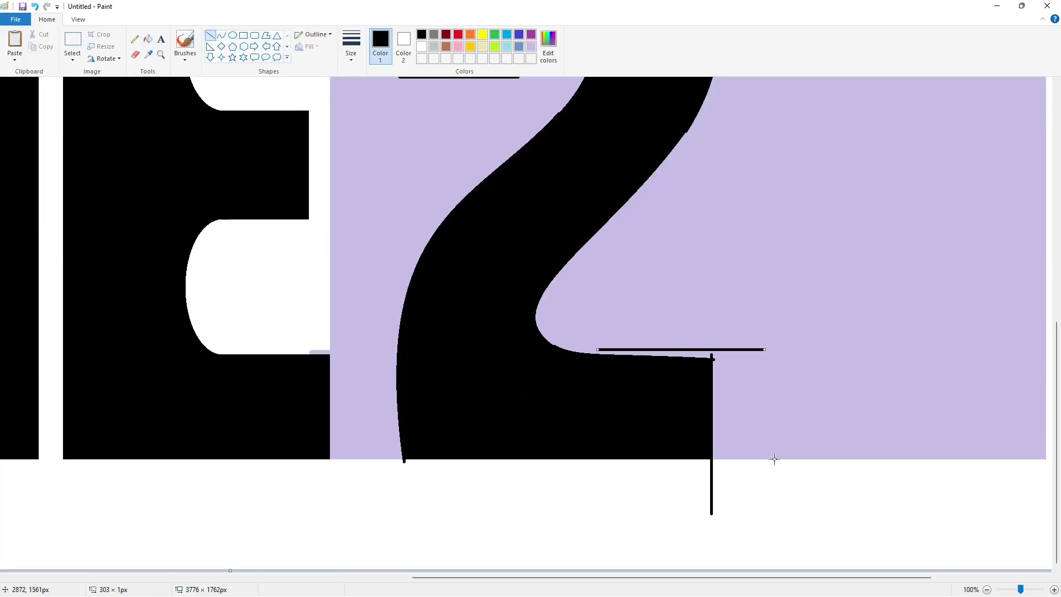
{"action": "key", "text": "Down"}
{"action": "key", "text": "Down"}
{"action": "key", "text": "Down"}
{"action": "key", "text": "Down"}
{"action": "key", "text": "Down"}
{"action": "key", "text": "Down"}
{"action": "key", "text": "Down"}
{"action": "key", "text": "Down"}
{"action": "key", "text": "Down"}
{"action": "key", "text": "Down"}
{"action": "key", "text": "Down"}
{"action": "left_click", "coordinate": [780, 463]}
- Smooth the 2's lower inner bend with a black line spanning about 51 × 27 px and fill the sliver along the foot black
{"action": "left_click_drag", "start_coordinate": [542, 339], "coordinate": [569, 353]}
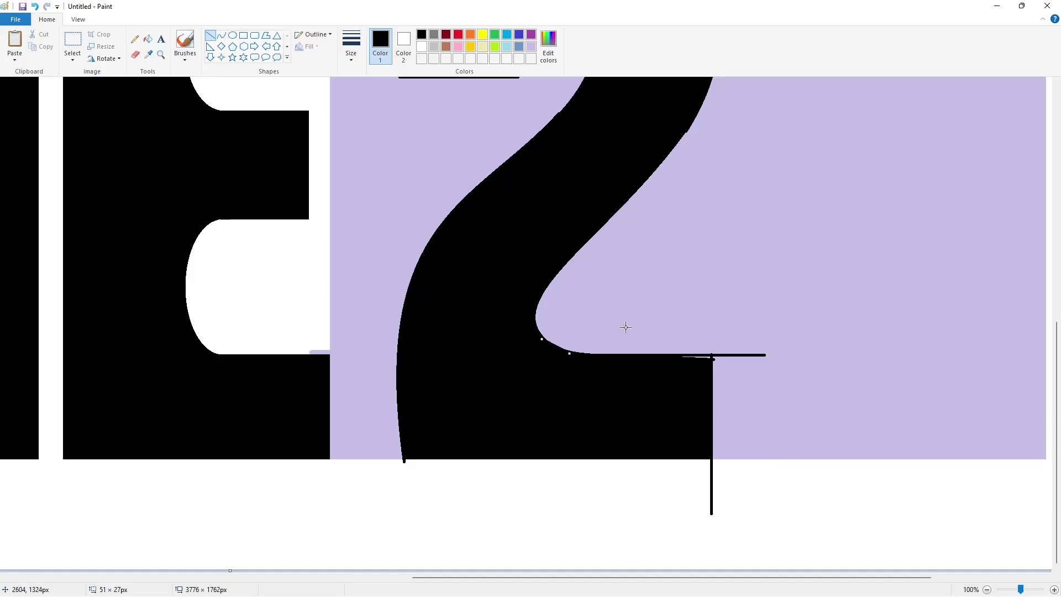
{"action": "left_click", "coordinate": [148, 39]}
{"action": "left_click", "coordinate": [707, 356]}
{"action": "scroll", "coordinate": [759, 387], "scroll_direction": "up", "scroll_amount": 3}
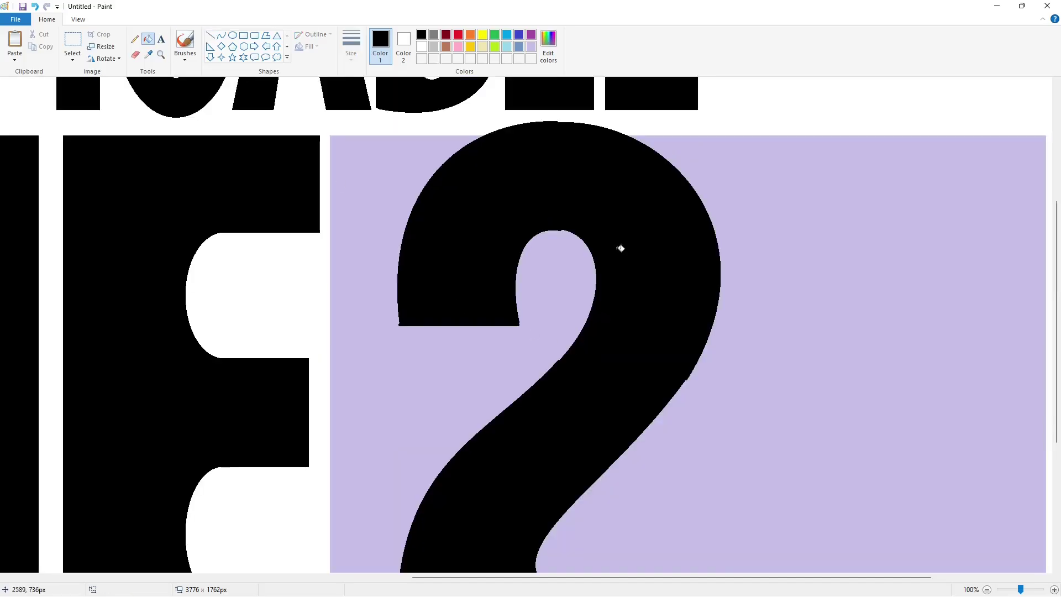
- Fill the remaining lavender areas inside the hook and around the 2 with white
{"action": "left_click", "coordinate": [422, 47]}
{"action": "left_click", "coordinate": [558, 287]}
{"action": "left_click", "coordinate": [755, 393]}
- Try to trim the top of the 2 with a horizontal white line about 208 px long
{"action": "left_click", "coordinate": [211, 35]}
{"action": "left_click_drag", "start_coordinate": [511, 114], "coordinate": [625, 115]}
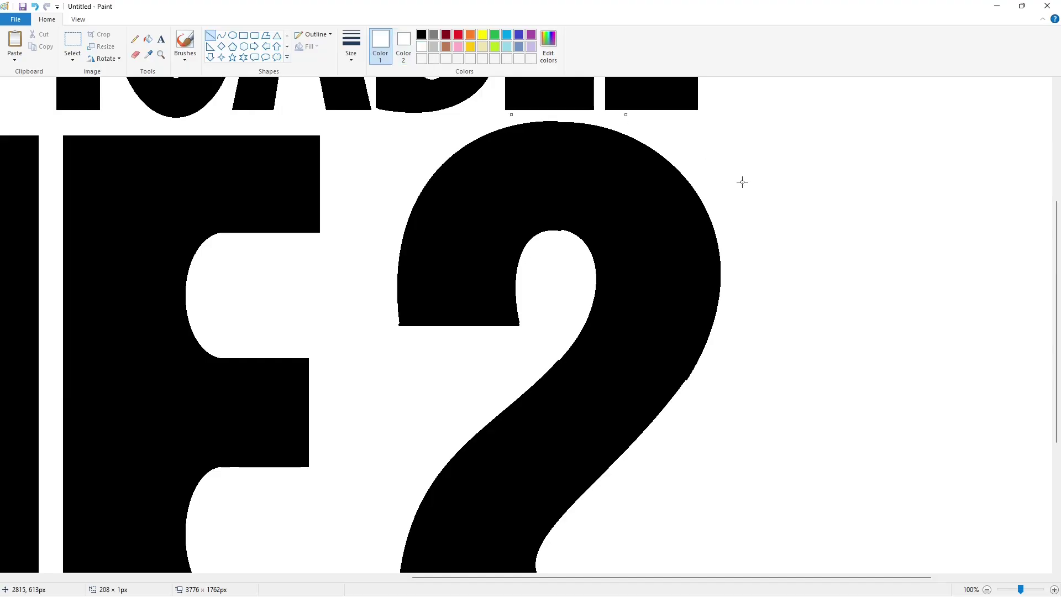
{"action": "left_click", "coordinate": [744, 184]}
{"action": "scroll", "coordinate": [748, 183], "scroll_direction": "up", "scroll_amount": 2}
{"action": "key", "text": "ctrl+z"}
- Even out the top of the 2 and the top of its inner curve with horizontal black lines about 27 and 19 px long
{"action": "left_click", "coordinate": [421, 34]}
{"action": "left_click_drag", "start_coordinate": [548, 243], "coordinate": [563, 242]}
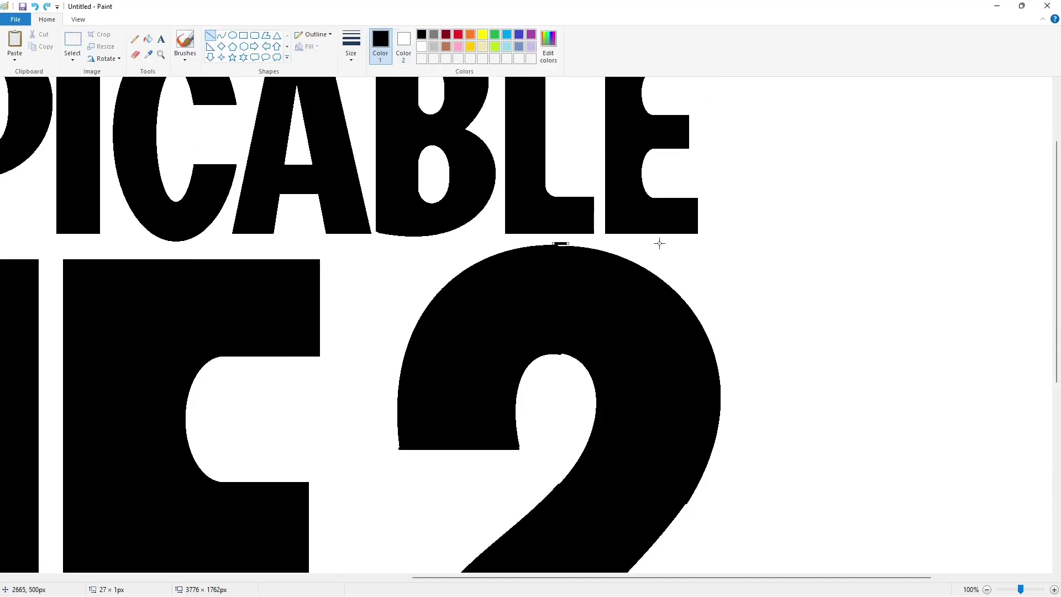
{"action": "scroll", "coordinate": [659, 243], "scroll_direction": "down", "scroll_amount": 3}
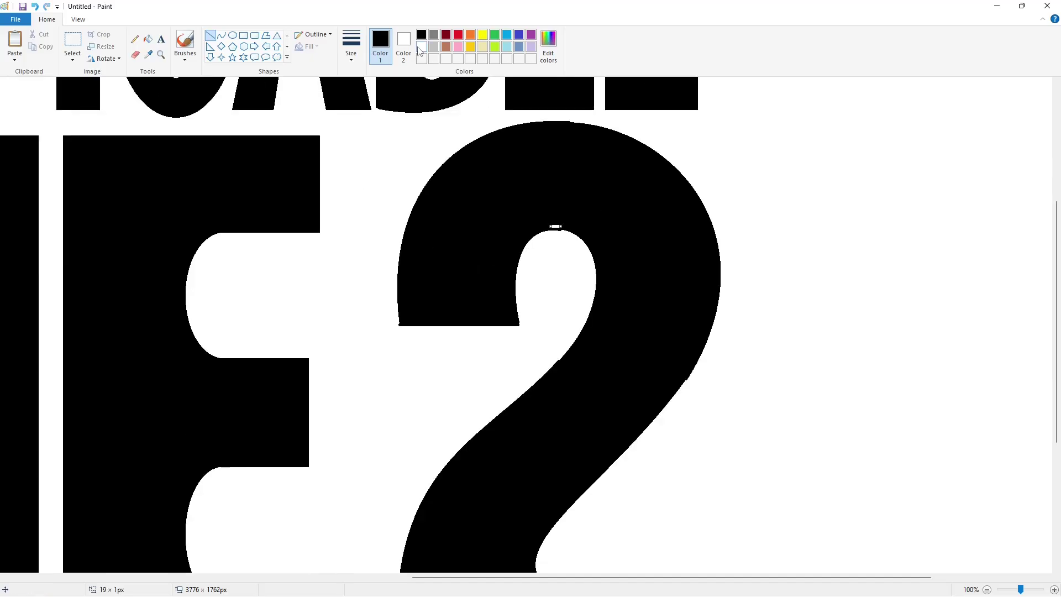
- Smooth the bumps on the inner and outer edges of the 2's diagonal with short slanted white lines
{"action": "left_click", "coordinate": [421, 46]}
{"action": "left_click", "coordinate": [594, 109]}
{"action": "scroll", "coordinate": [543, 179], "scroll_direction": "down", "scroll_amount": 3}
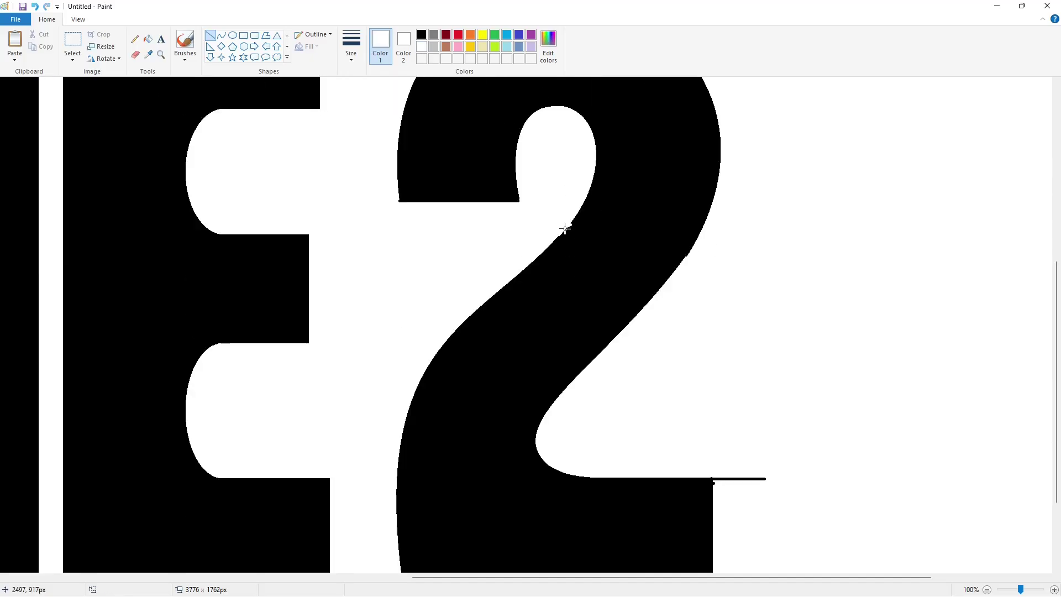
{"action": "mouse_move", "coordinate": [564, 229]}
{"action": "left_mouse_down"}
{"action": "mouse_move", "coordinate": [530, 264]}
{"action": "mouse_move", "coordinate": [547, 247]}
{"action": "left_mouse_up"}
{"action": "key", "text": "Left"}
{"action": "key", "text": "Left"}
{"action": "left_click", "coordinate": [577, 261]}
{"action": "left_click_drag", "start_coordinate": [709, 224], "coordinate": [660, 297]}
- Cut the overshooting black lines away from the corners of the 2's foot with short straight white lines
{"action": "scroll", "coordinate": [710, 304], "scroll_direction": "down", "scroll_amount": 3}
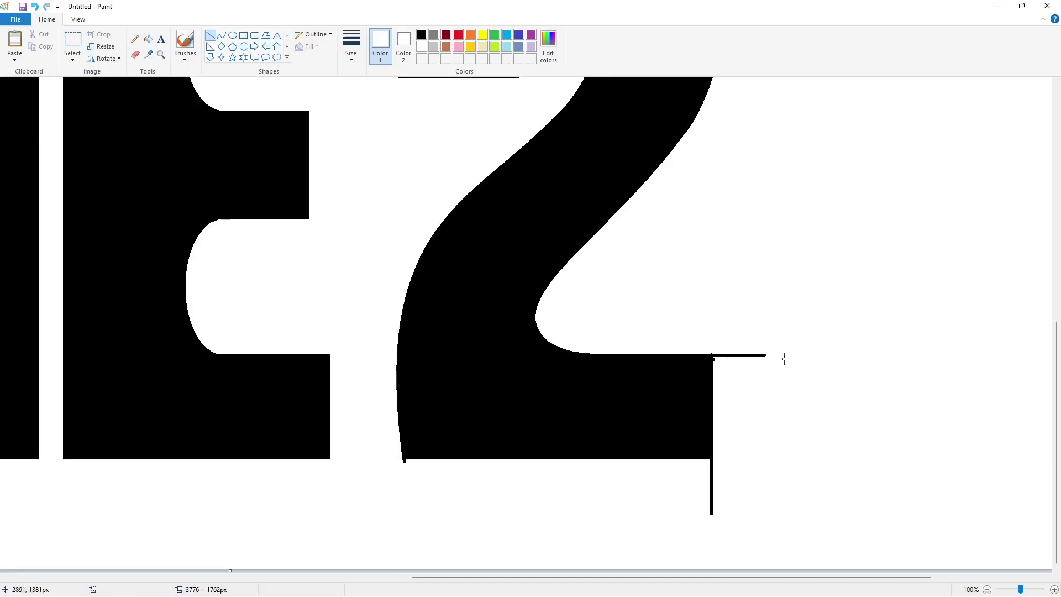
{"action": "left_click_drag", "start_coordinate": [722, 336], "coordinate": [722, 390]}
{"action": "left_click_drag", "start_coordinate": [717, 350], "coordinate": [703, 350]}
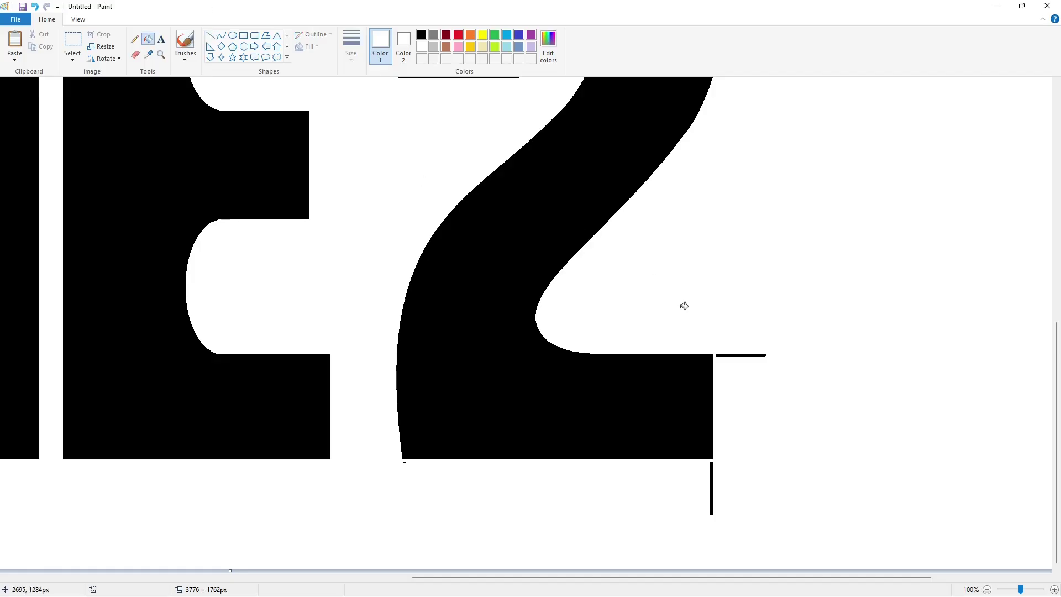
- Draw a short vertical black line over the outer lower corner of the 2's hook and nudge it flush with the outer edge
{"action": "scroll", "coordinate": [549, 241], "scroll_direction": "up", "scroll_amount": 6}
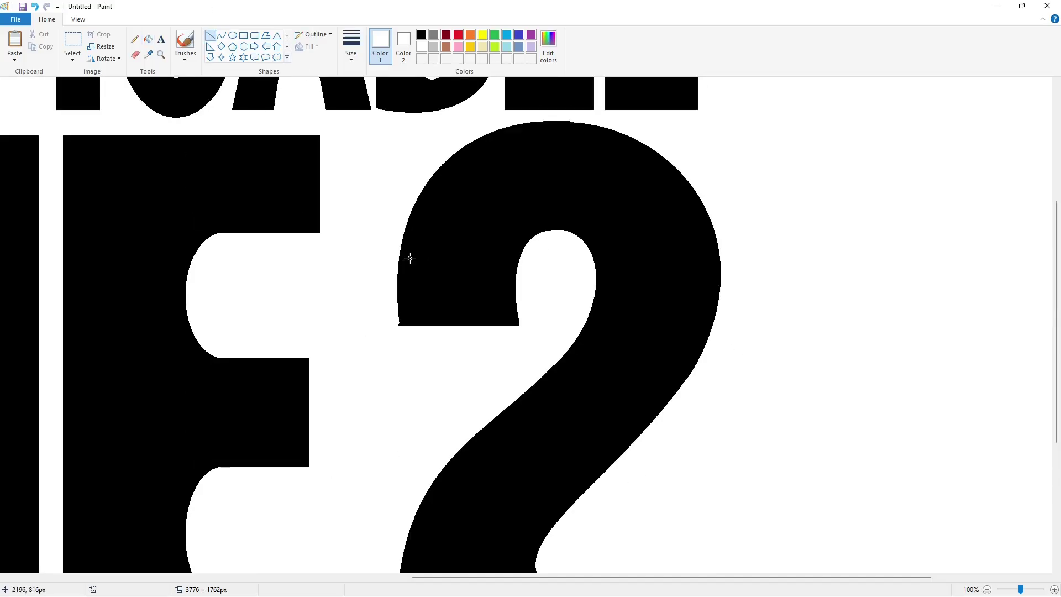
{"action": "left_click", "coordinate": [423, 36]}
{"action": "left_click_drag", "start_coordinate": [407, 310], "coordinate": [407, 348]}
{"action": "key", "text": "Left"}
{"action": "key", "text": "Left"}
{"action": "key", "text": "Left"}
{"action": "key", "text": "Left"}
{"action": "key", "text": "Left"}
{"action": "key", "text": "Left"}
{"action": "key", "text": "Left"}
{"action": "key", "text": "Left"}
{"action": "key", "text": "Left"}
{"action": "key", "text": "Left"}
{"action": "key", "text": "Left"}
{"action": "key", "text": "Left"}
{"action": "key", "text": "Left"}
{"action": "key", "text": "Left"}
{"action": "left_click", "coordinate": [479, 316]}
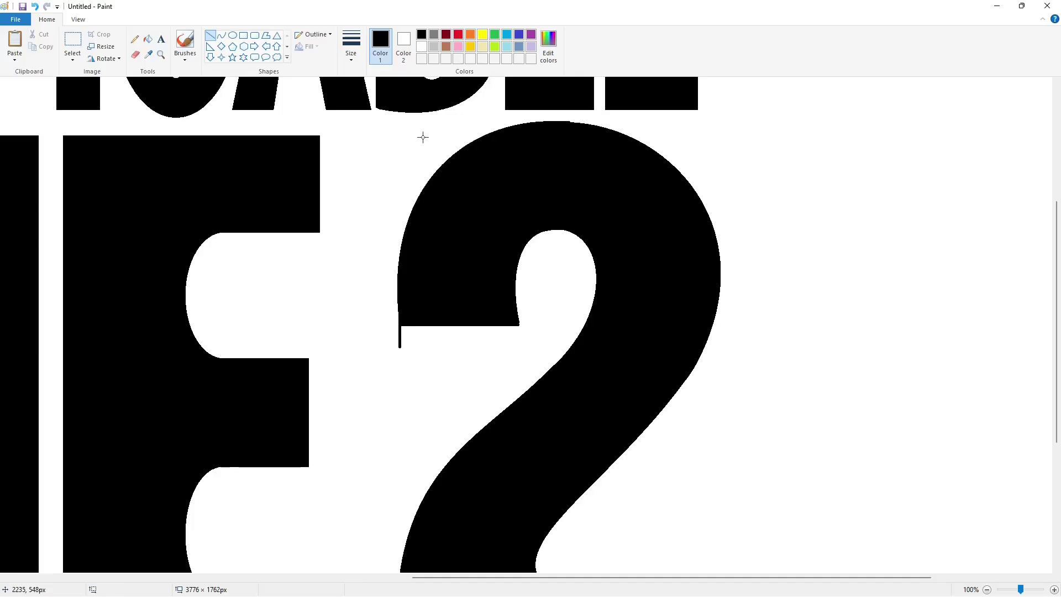
- Trim the lower edge of the 2's hook end with a horizontal white line nudged into place
{"action": "left_click", "coordinate": [421, 48]}
{"action": "left_click", "coordinate": [421, 35]}
{"action": "mouse_move", "coordinate": [404, 317]}
{"action": "left_mouse_down"}
{"action": "mouse_move", "coordinate": [404, 344]}
{"action": "mouse_move", "coordinate": [430, 331]}
{"action": "mouse_move", "coordinate": [537, 321]}
{"action": "left_mouse_up"}
{"action": "key", "text": "Left"}
{"action": "key", "text": "Left"}
{"action": "key", "text": "Left"}
{"action": "left_click", "coordinate": [421, 47]}
{"action": "key", "text": "ctrl+z"}
{"action": "key", "text": "Down"}
{"action": "key", "text": "Down"}
{"action": "key", "text": "Down"}
{"action": "key", "text": "Down"}
{"action": "key", "text": "Down"}
{"action": "key", "text": "Down"}
{"action": "key", "text": "Down"}
{"action": "key", "text": "Down"}
{"action": "key", "text": "Up"}
{"action": "key", "text": "Up"}
{"action": "left_click", "coordinate": [592, 387]}
- Fill the leftover black stub below the 2's hook end with white
{"action": "left_click", "coordinate": [148, 39]}
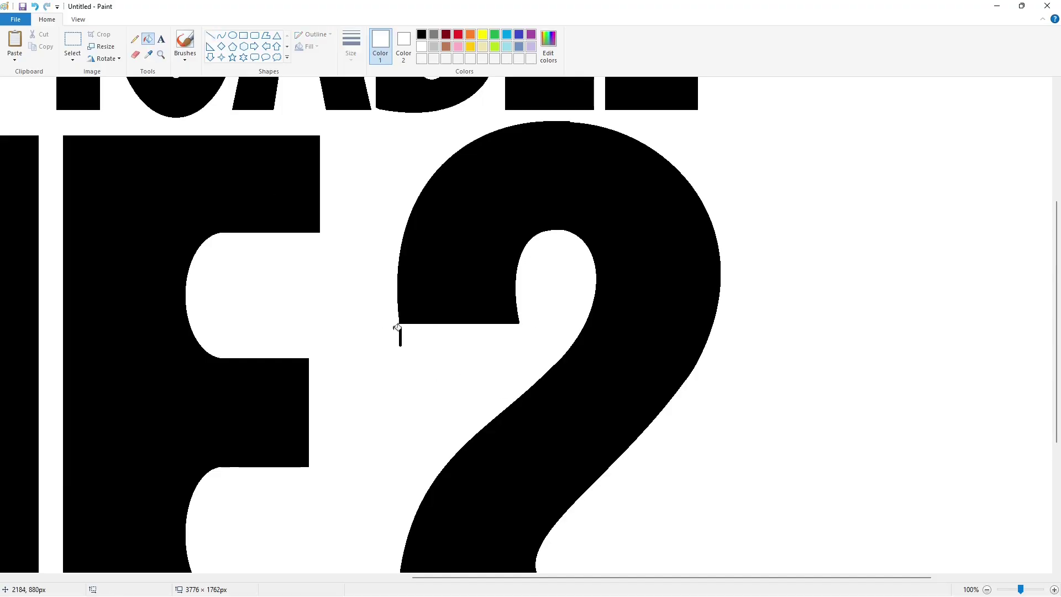
{"action": "left_click", "coordinate": [399, 330]}
{"action": "left_click", "coordinate": [209, 35]}
{"action": "scroll", "coordinate": [397, 462], "scroll_direction": "down", "scroll_amount": 5}
{"action": "scroll", "coordinate": [397, 462], "scroll_direction": "up", "scroll_amount": 5}
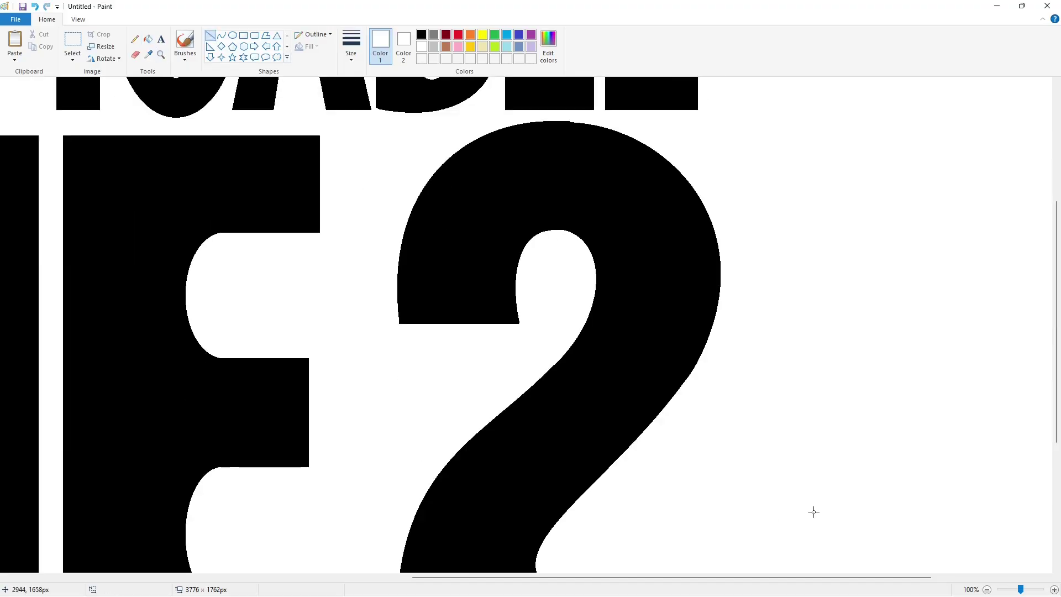
- Fill every letter of the word DESPICABLE with orange
{"action": "left_click", "coordinate": [987, 589]}
{"action": "left_click", "coordinate": [470, 35]}
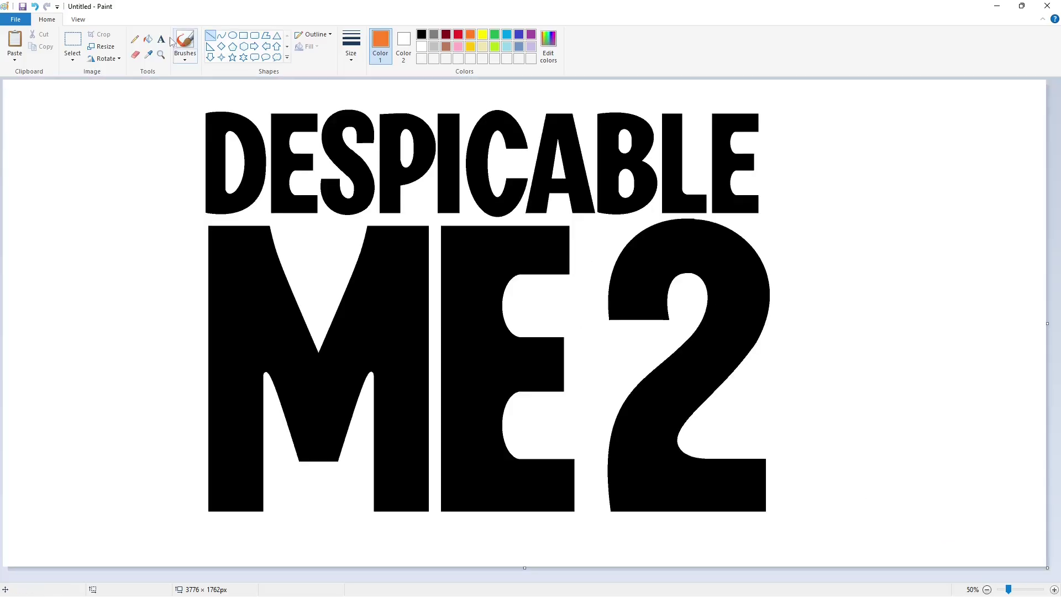
{"action": "left_click", "coordinate": [148, 39]}
{"action": "left_click", "coordinate": [253, 133]}
{"action": "left_click", "coordinate": [287, 133]}
{"action": "left_click", "coordinate": [332, 136]}
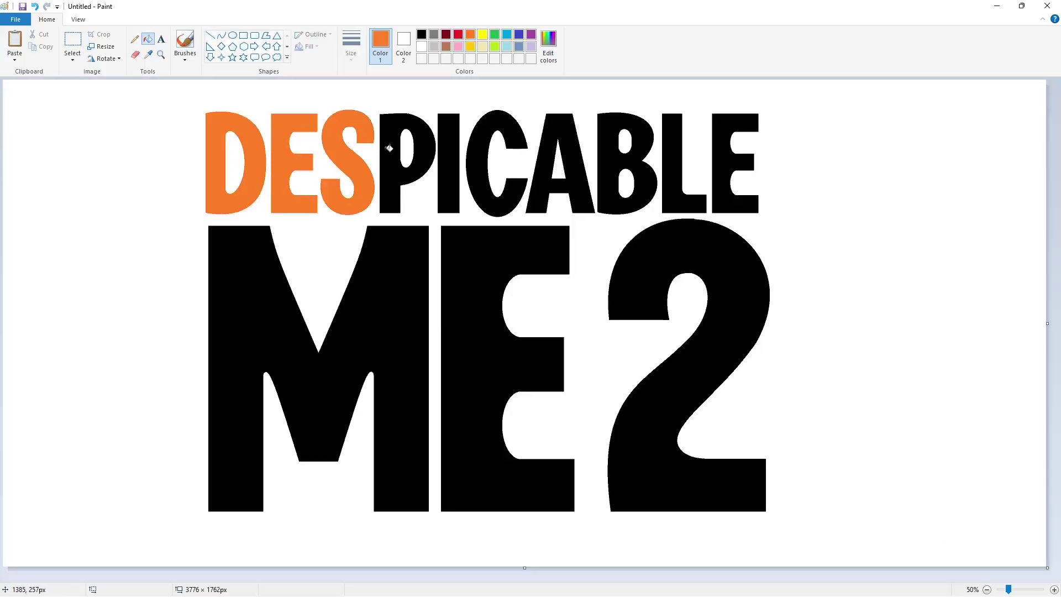
{"action": "left_click", "coordinate": [389, 147]}
{"action": "left_click", "coordinate": [446, 159]}
{"action": "left_click", "coordinate": [472, 164]}
{"action": "left_click", "coordinate": [544, 172]}
{"action": "left_click", "coordinate": [613, 174]}
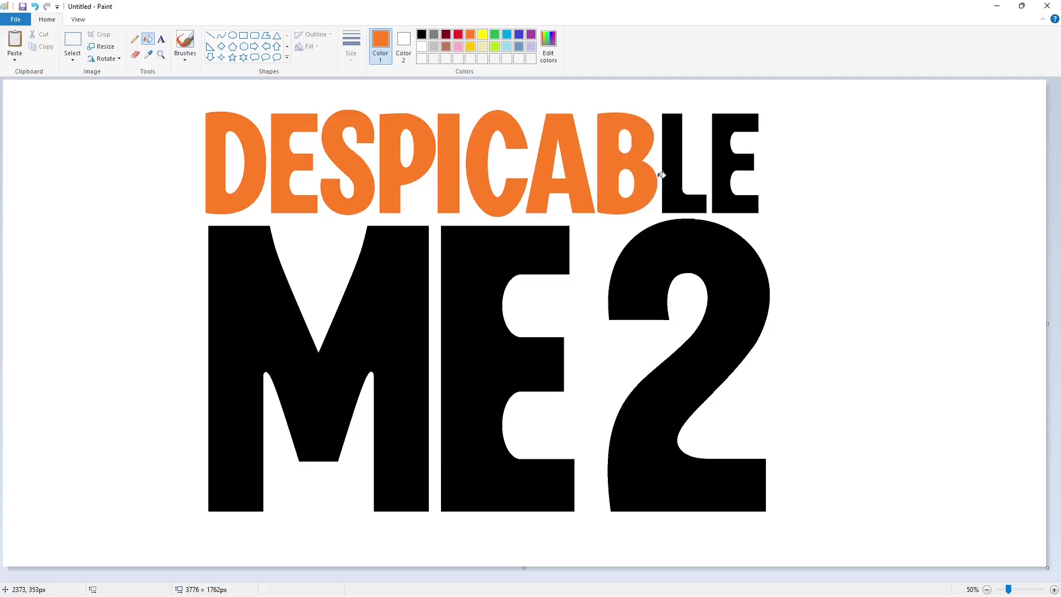
{"action": "left_click", "coordinate": [675, 176]}
{"action": "left_click", "coordinate": [724, 177]}
- Fill the large M, E and 2 with the same orange
{"action": "left_click", "coordinate": [412, 247]}
{"action": "left_click", "coordinate": [556, 258]}
{"action": "left_click", "coordinate": [638, 270]}
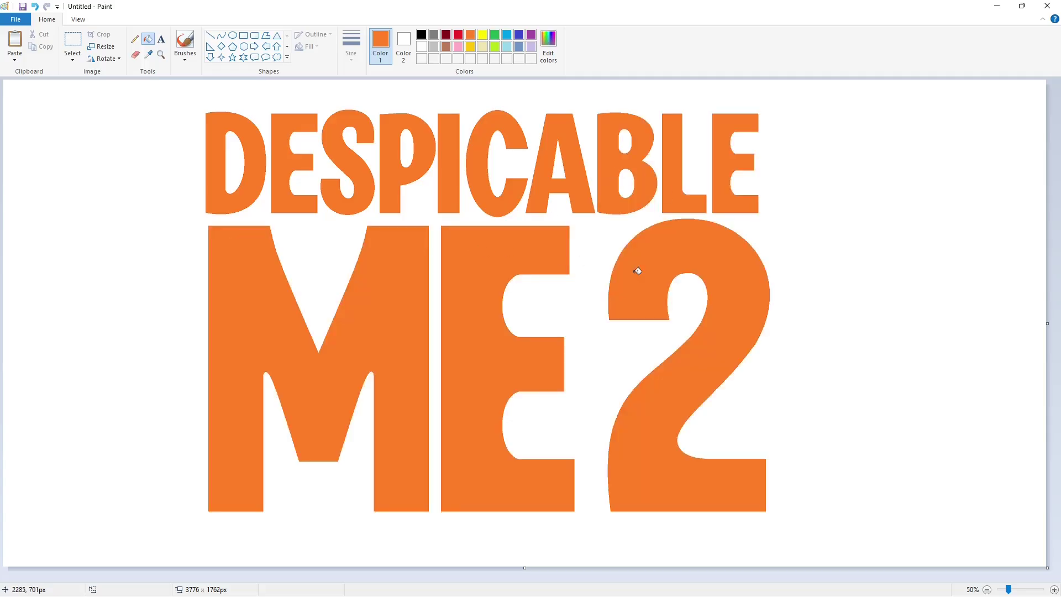